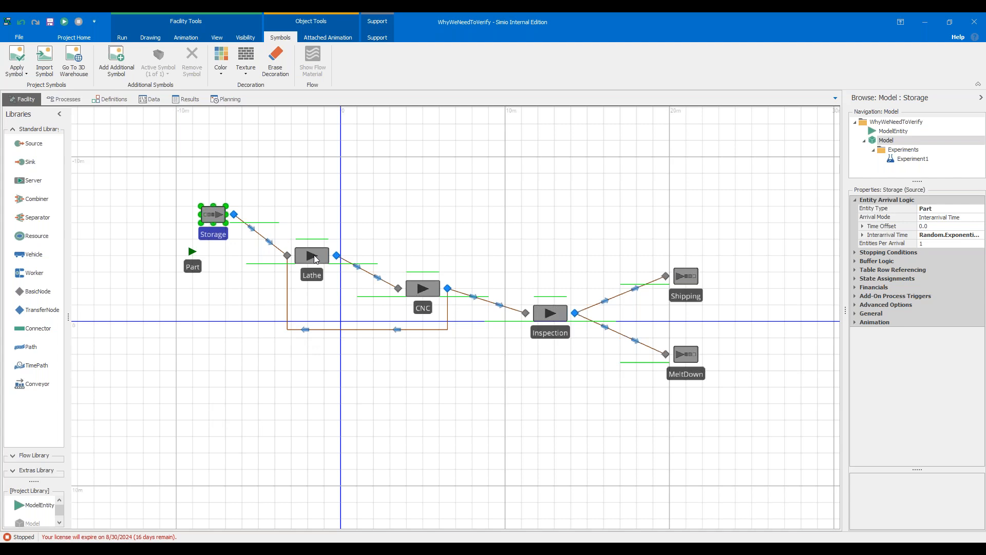
# Inspect the selection weights of the return path to the Lathe and the forward path from CNC to Inspection.
pyautogui.click(448, 324)
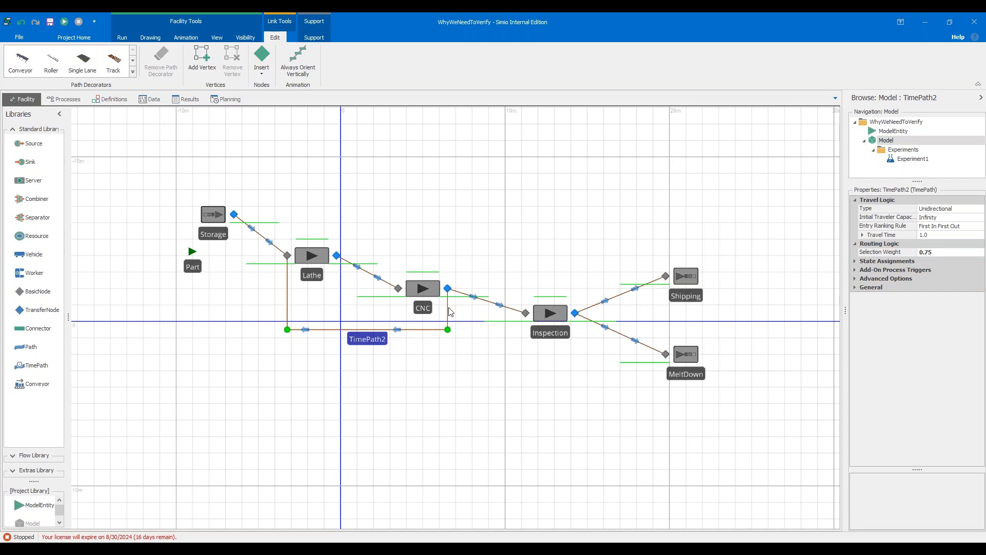
pyautogui.click(480, 300)
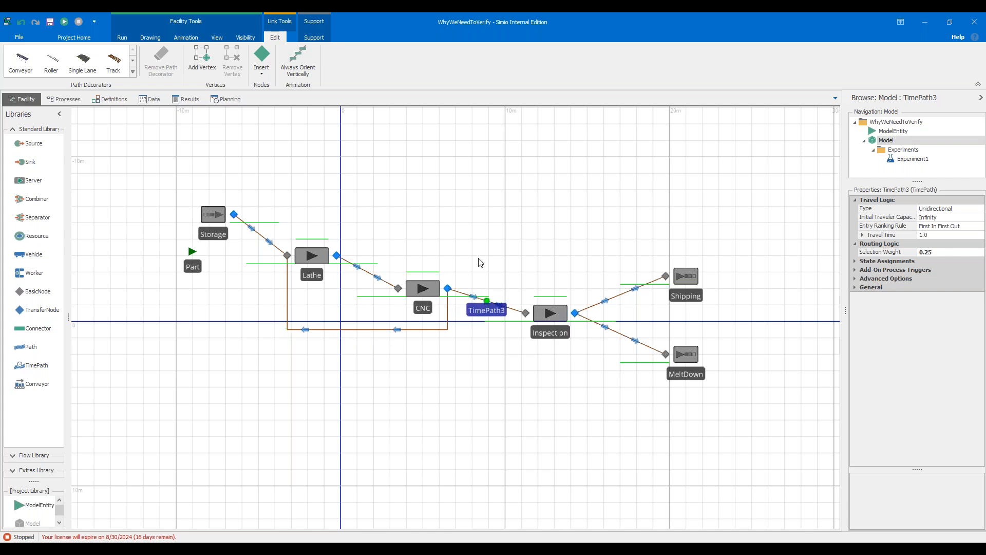
# Review the Lathe's After Processing state assignment in the repeat group editor and close the editor.
pyautogui.click(319, 253)
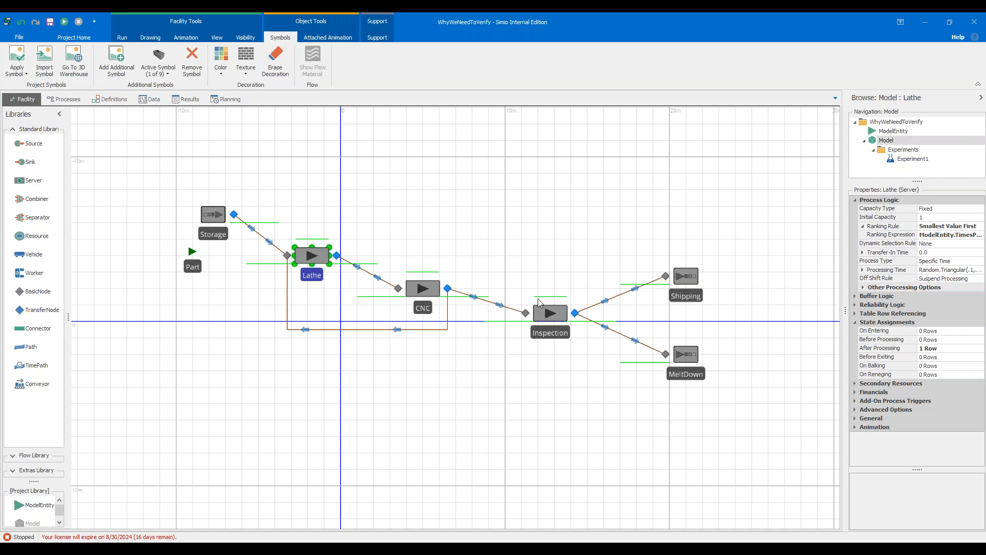
pyautogui.click(964, 351)
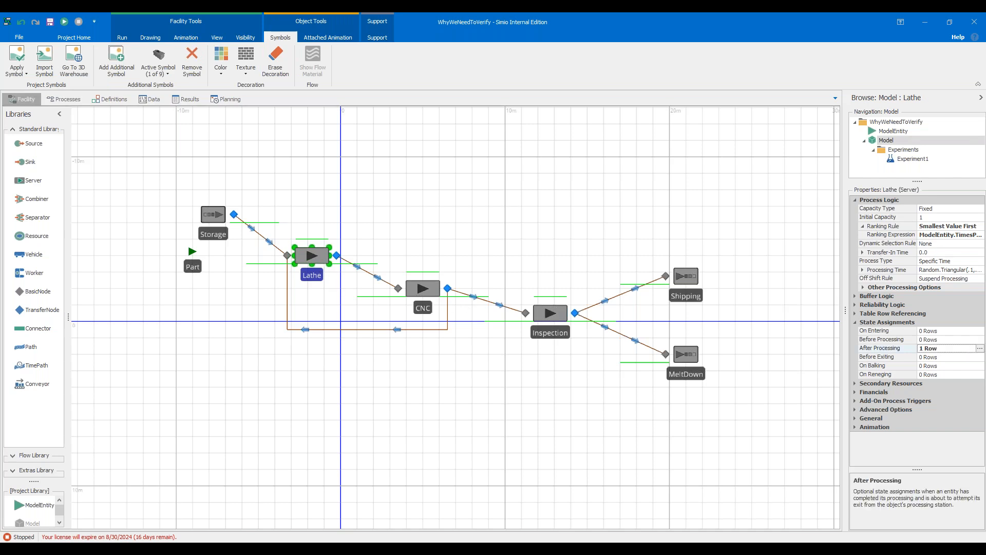
pyautogui.click(980, 349)
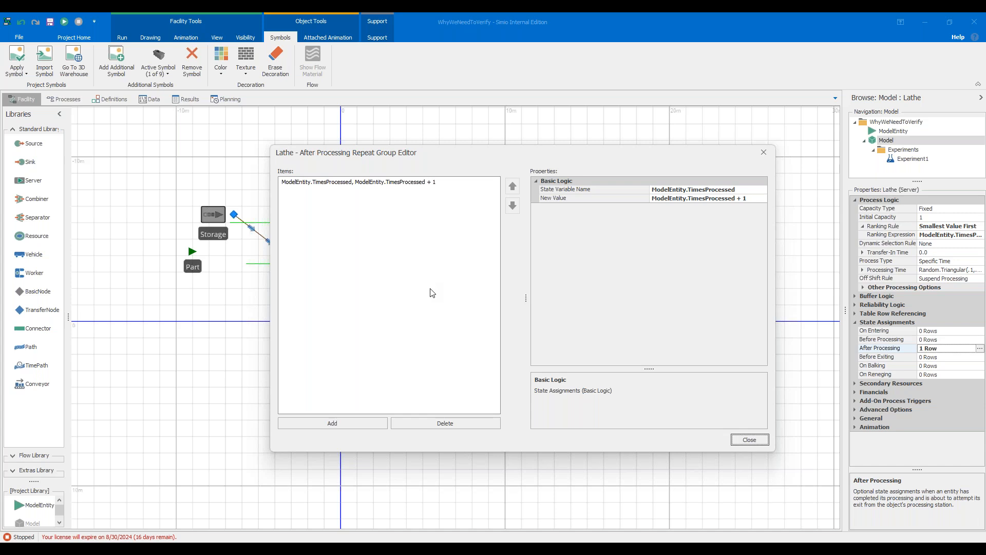
pyautogui.click(750, 439)
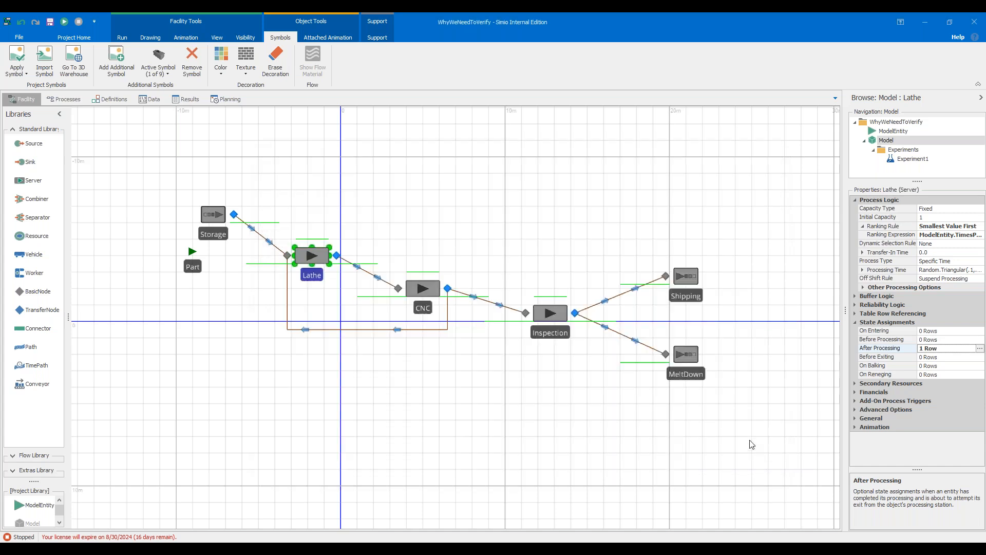
# Open the Inspection output node's add-on process and examine its Decide condition and both Assign steps.
pyautogui.click(575, 314)
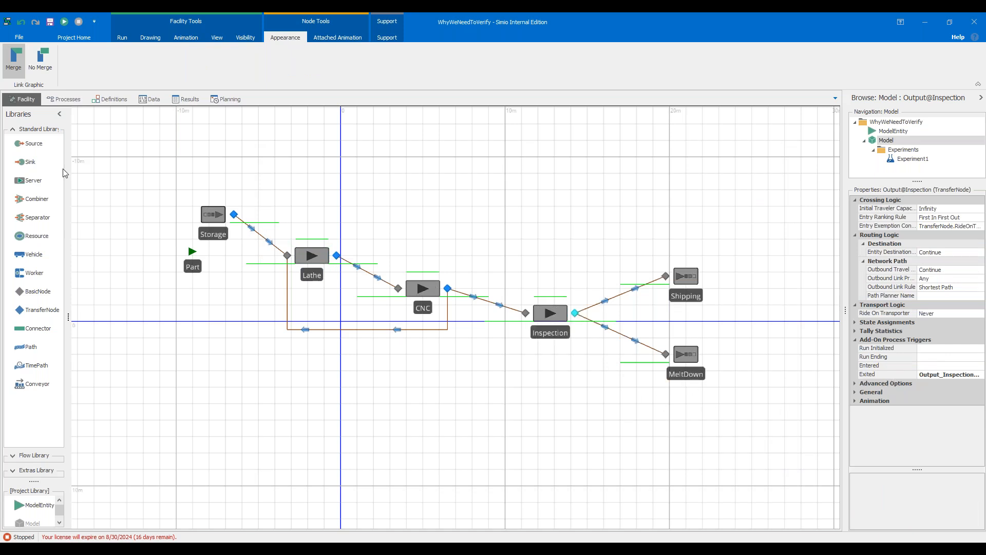
pyautogui.click(64, 99)
pyautogui.click(170, 187)
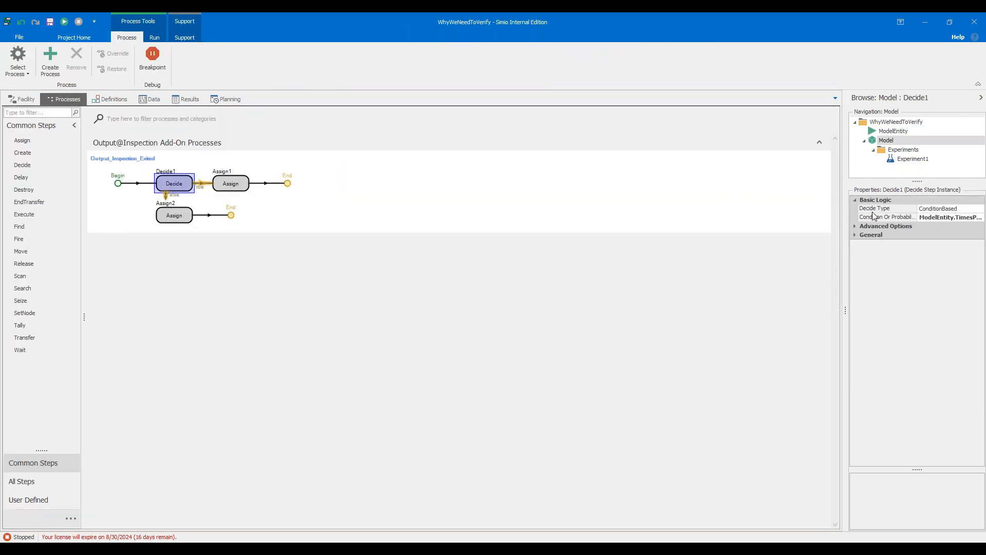
pyautogui.moveTo(846, 221); pyautogui.dragTo(761, 236)
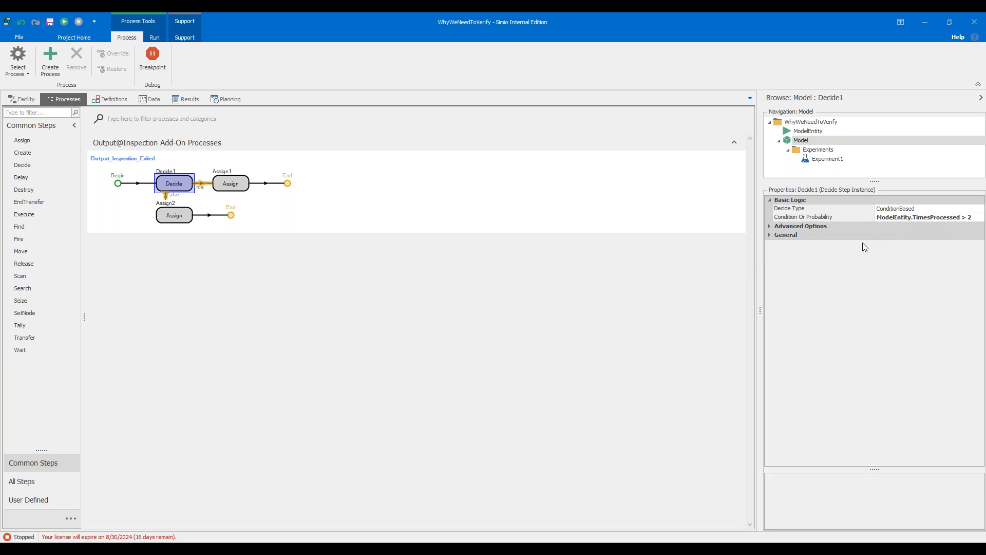
pyautogui.click(184, 216)
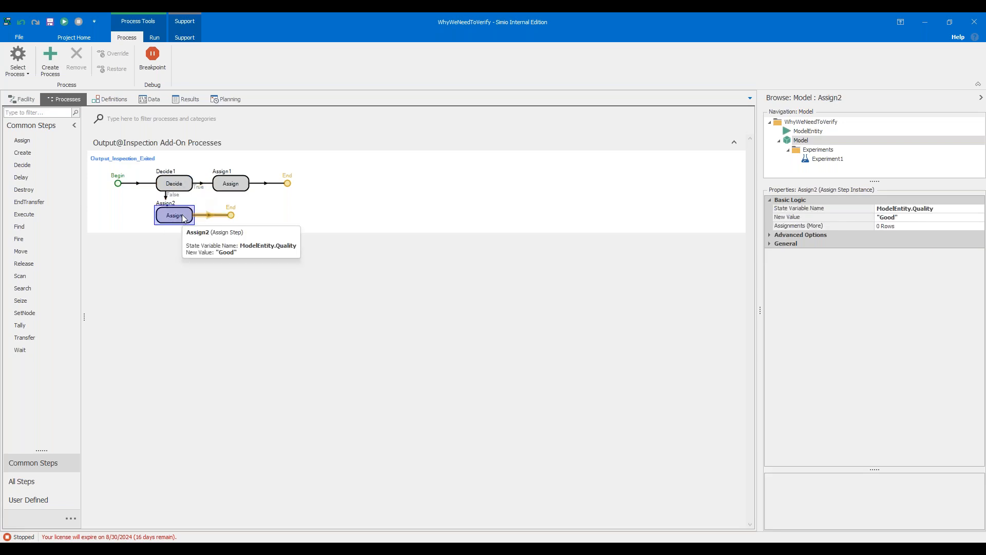
pyautogui.click(233, 189)
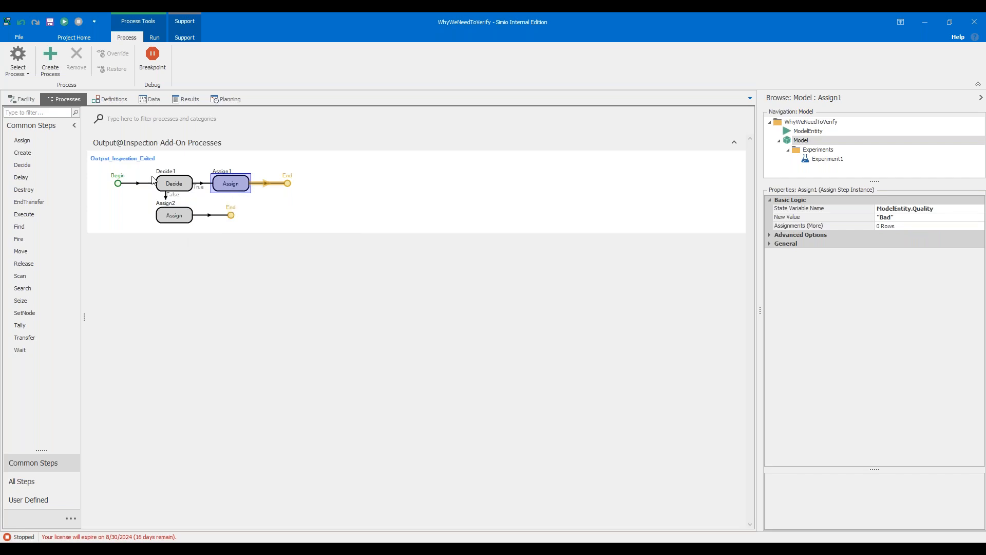
# Back in the facility, inspect the selection weights of the paths leading to Shipping and MeltDown.
pyautogui.click(27, 101)
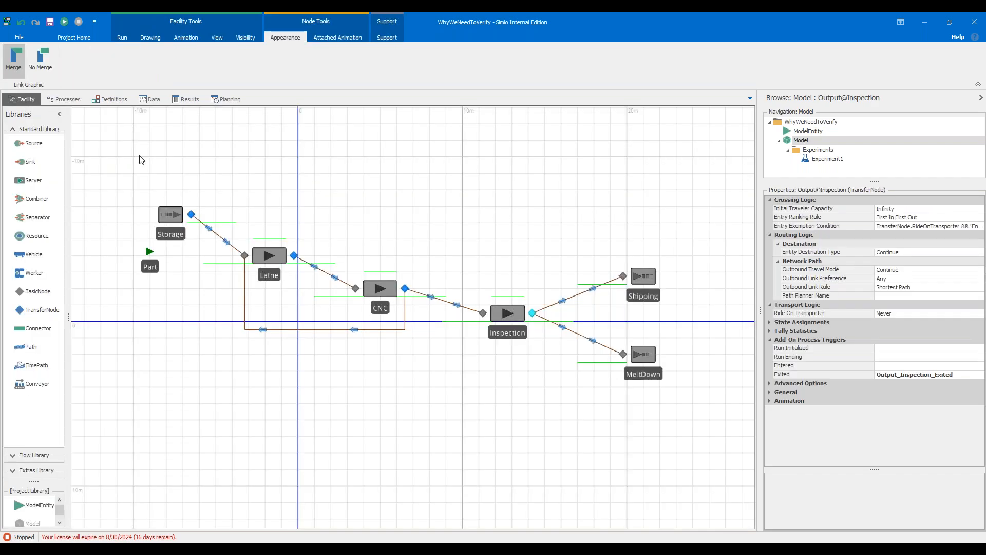
pyautogui.click(579, 294)
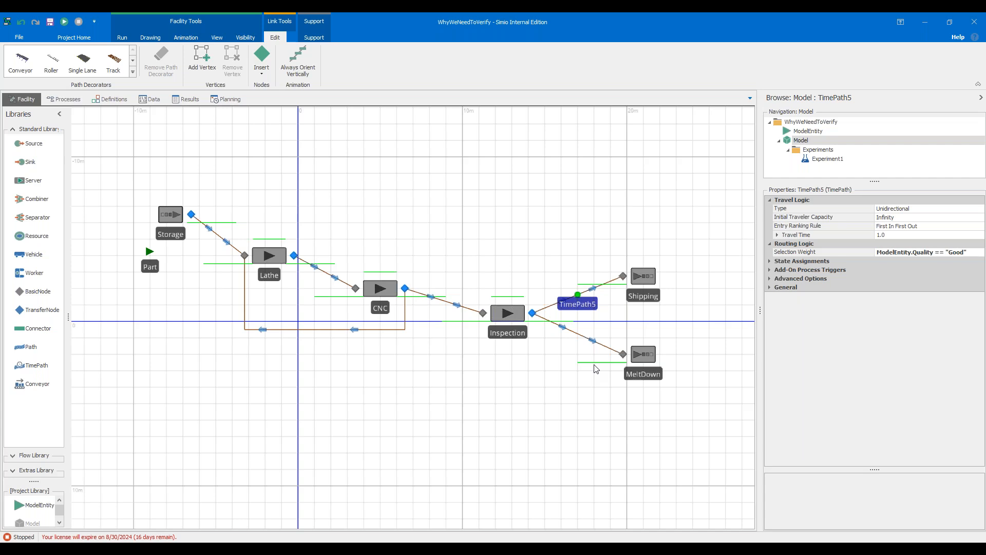
pyautogui.click(578, 333)
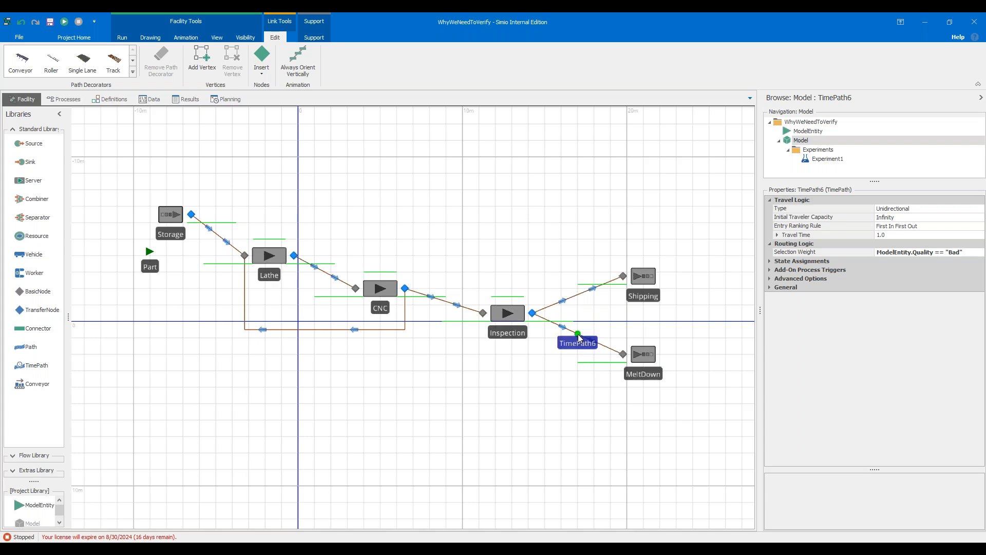
pyautogui.click(535, 220)
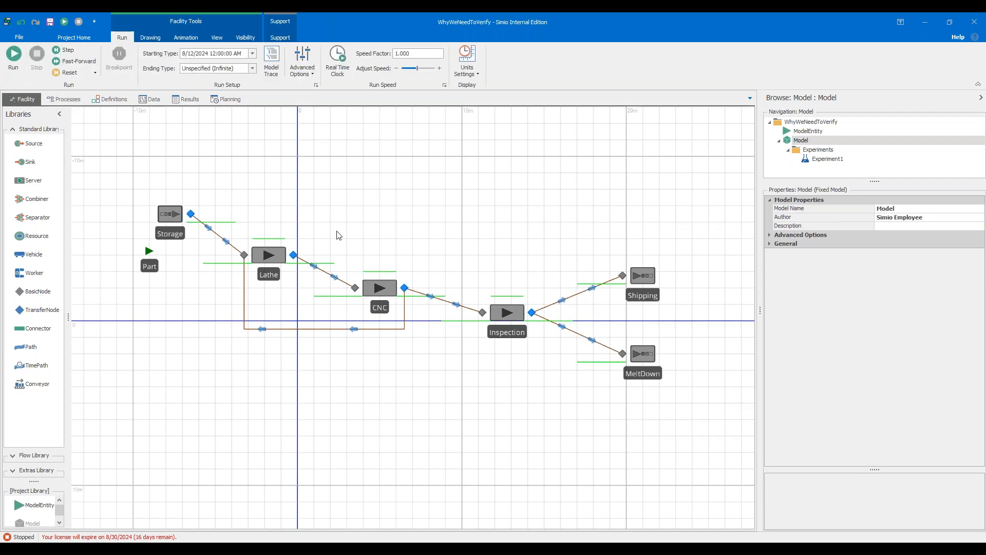
# Run the model briefly and stop the simulation.
pyautogui.click(13, 54)
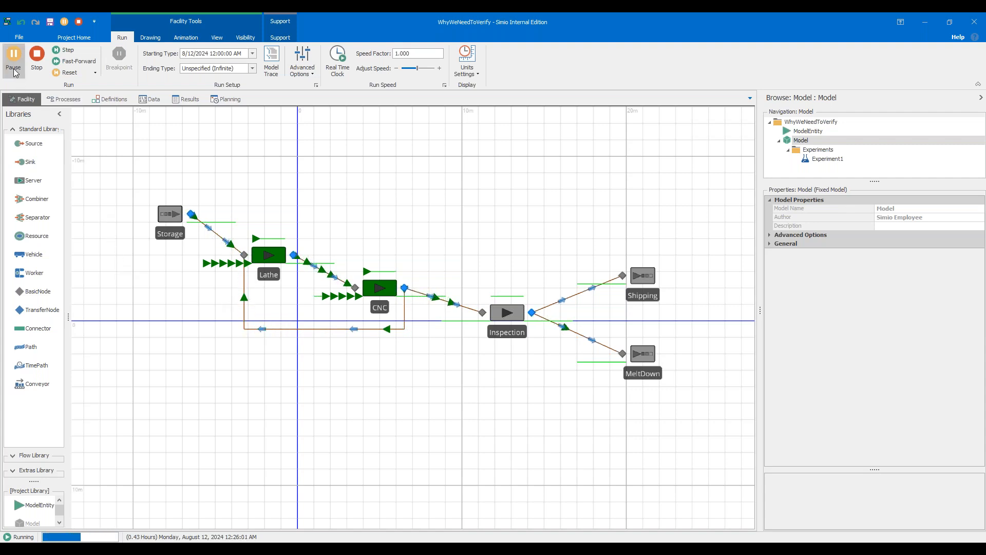
pyautogui.click(36, 57)
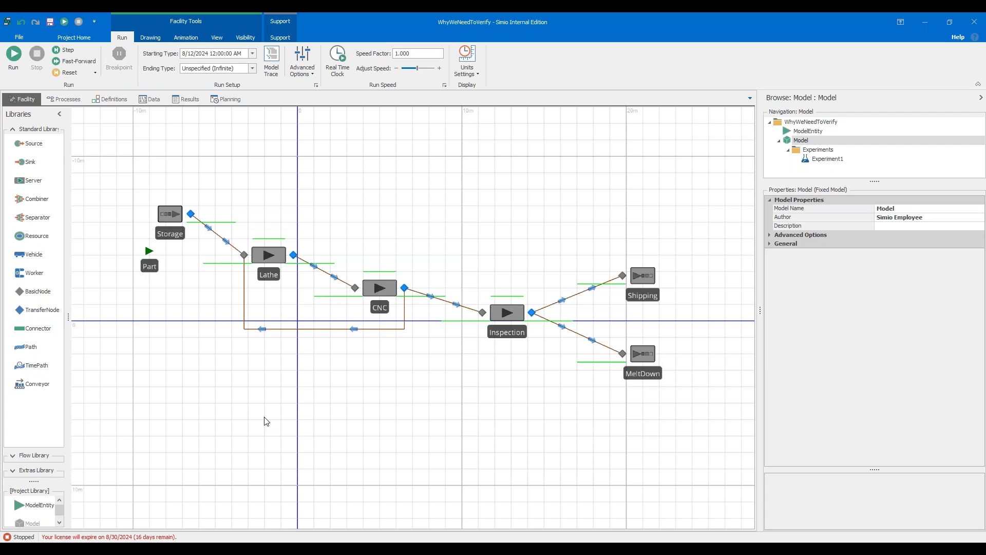
# Switch to the PowerPoint slide show and advance to the next slide.
pyautogui.click(640, 550)
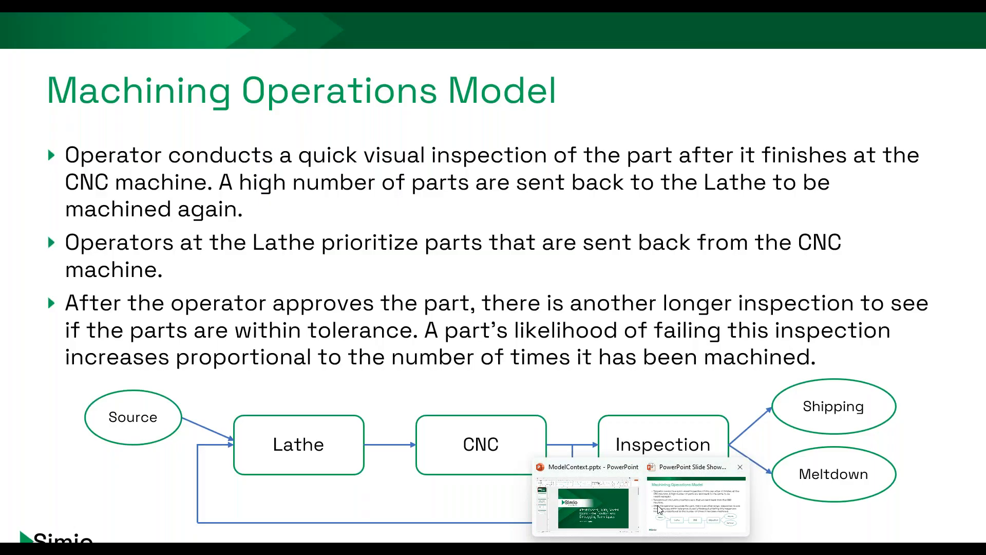
pyautogui.click(686, 501)
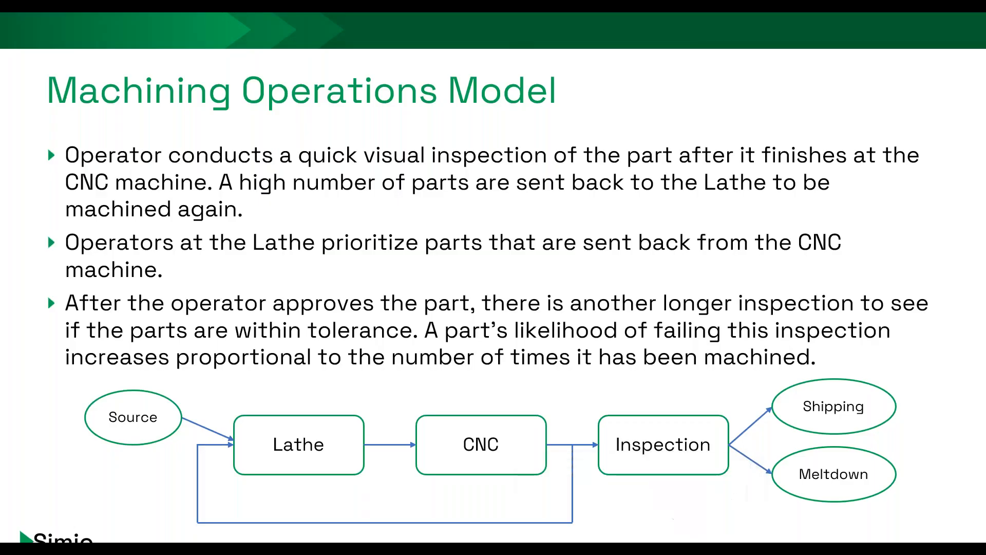
pyautogui.press('Right')
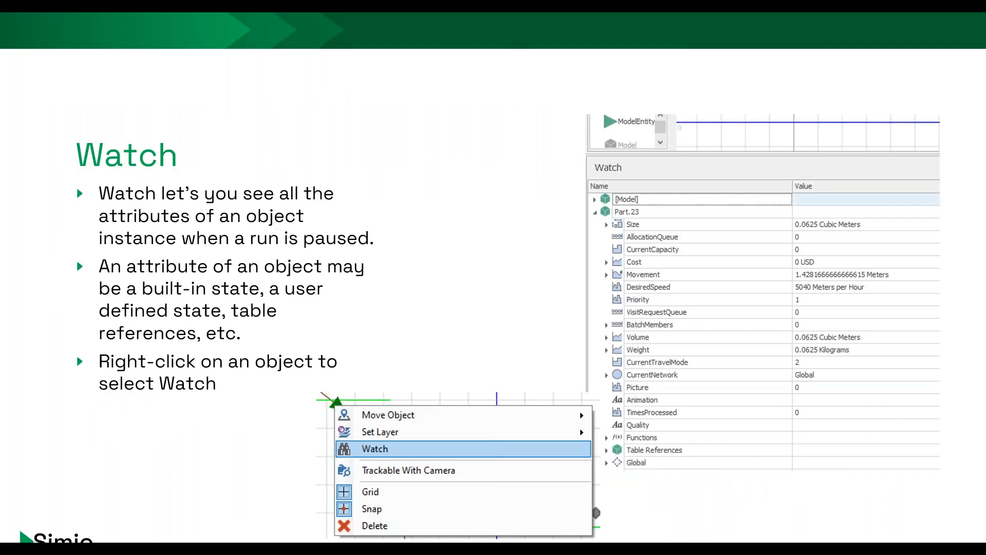
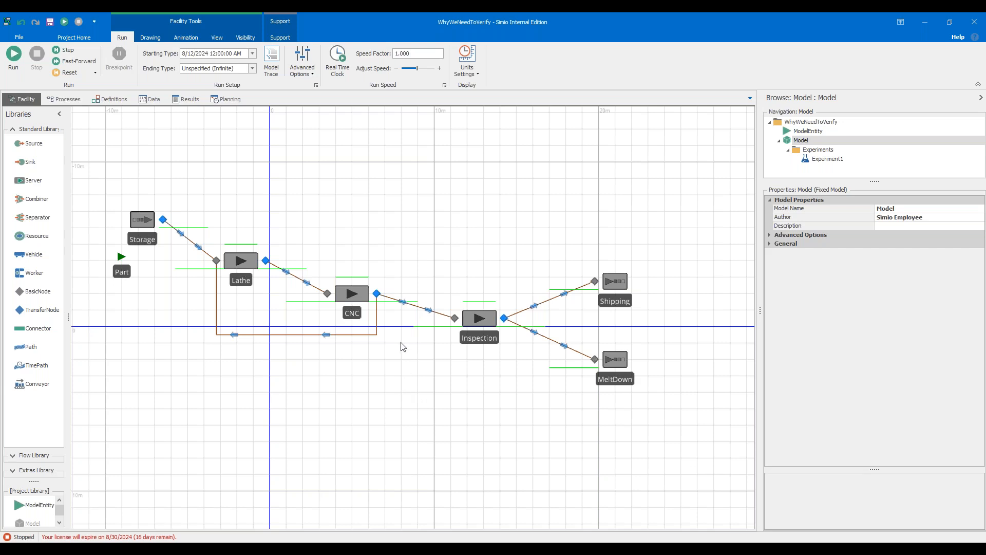
# Set the rework path's selection weight, from CNC back to Lathe, to 0.
pyautogui.click(377, 330)
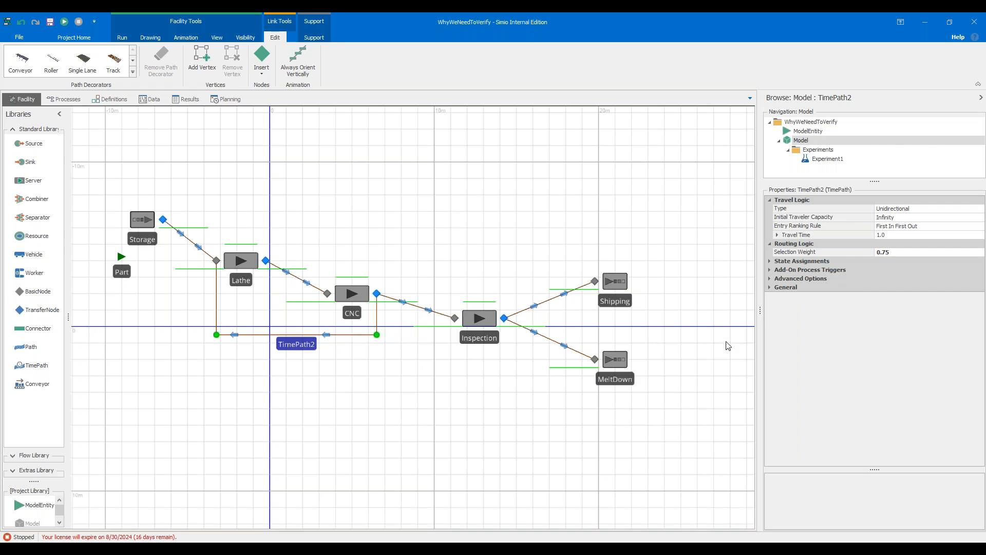
pyautogui.click(902, 252)
pyautogui.write('0')
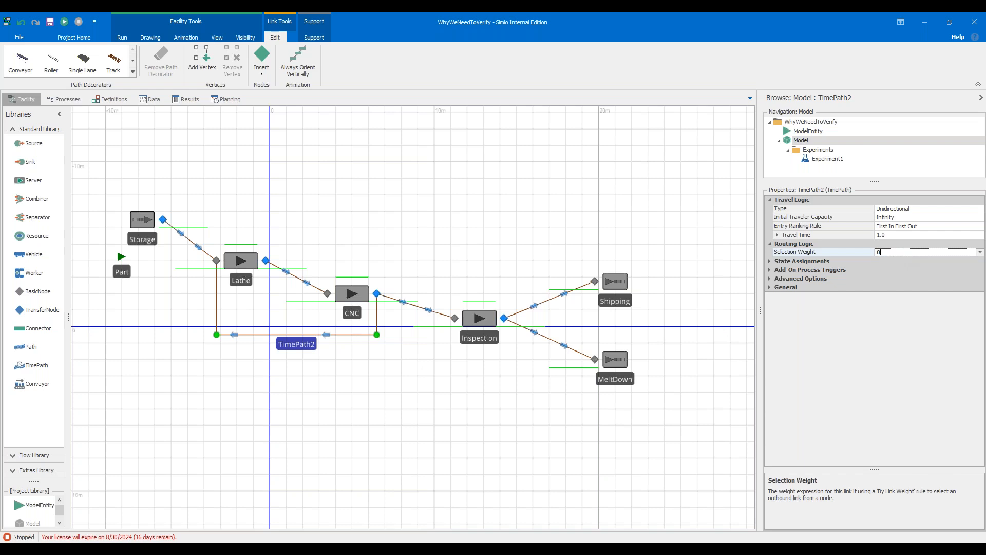
# Set the selection weight of the path from CNC to Inspection to 1.
pyautogui.click(416, 310)
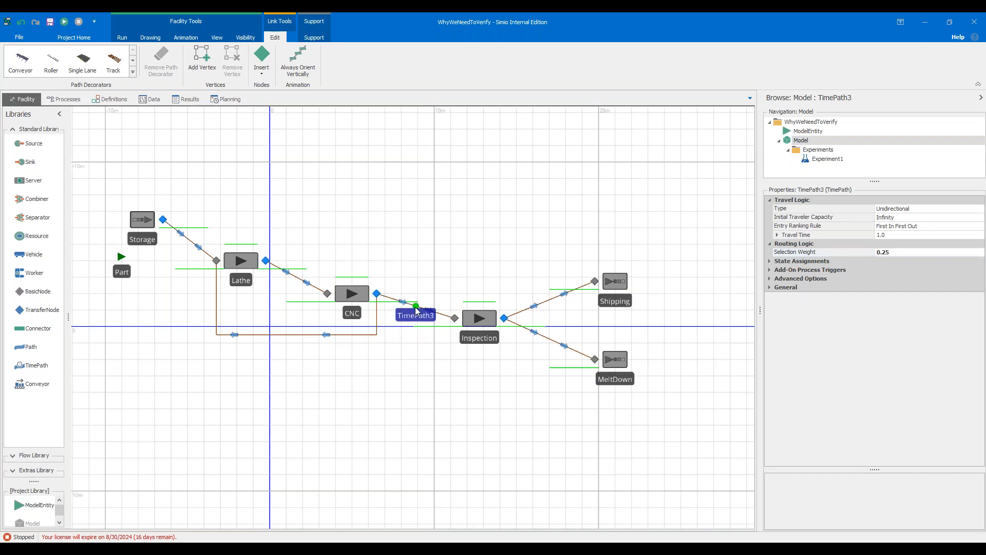
pyautogui.click(918, 253)
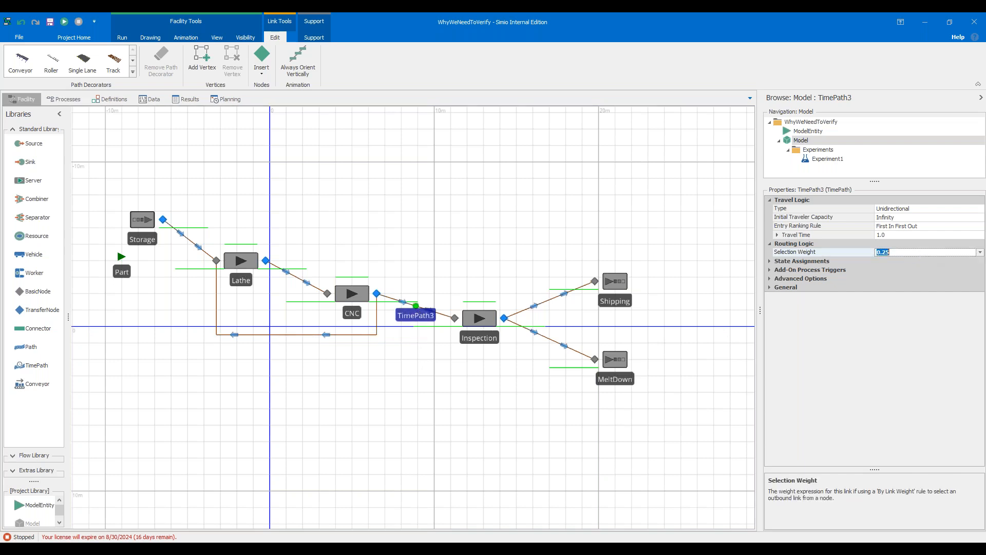
pyautogui.write('1')
# Draw two status labels, one beside the Shipping sink and one beside the MeltDown sink.
pyautogui.moveTo(534, 251); pyautogui.dragTo(501, 253)
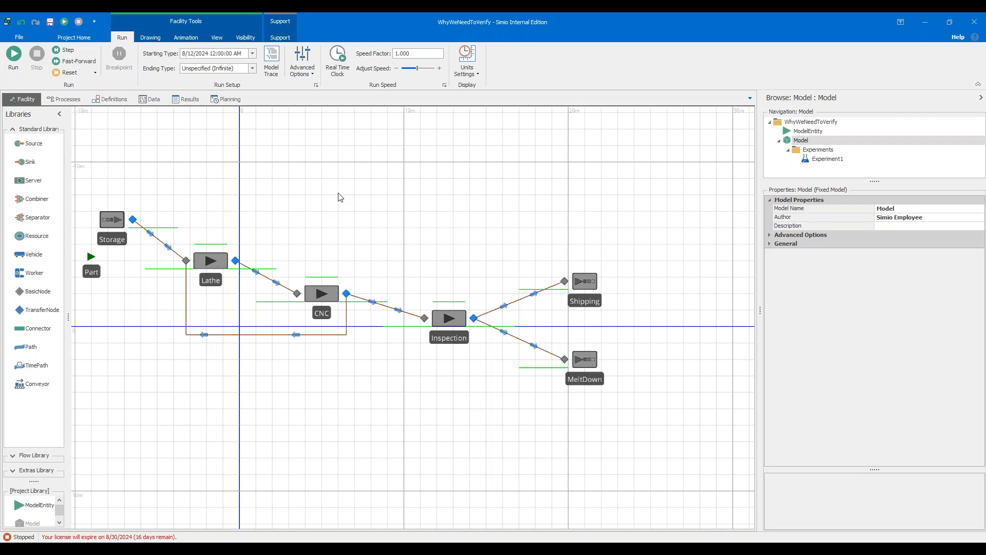
pyautogui.click(183, 39)
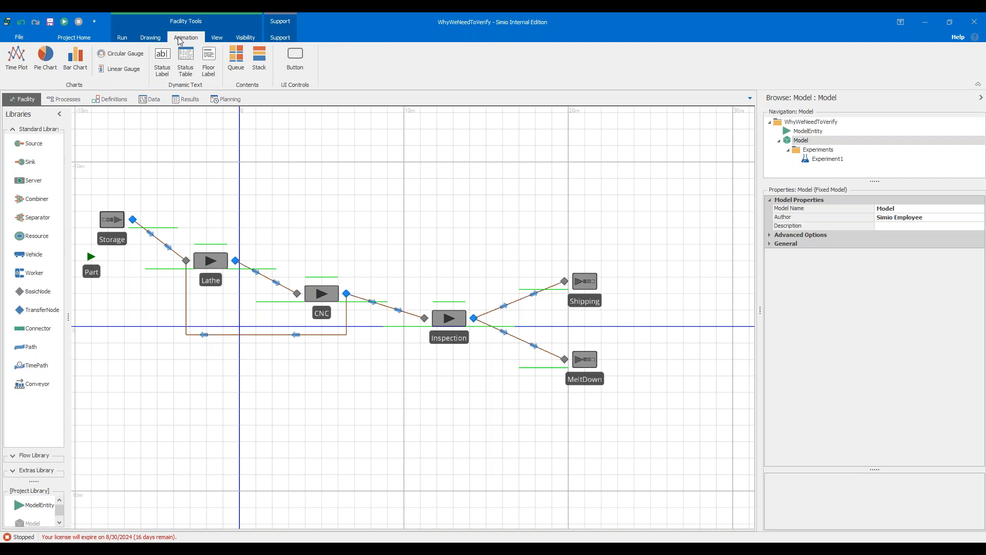
pyautogui.click(169, 57)
pyautogui.moveTo(618, 286); pyautogui.dragTo(717, 294)
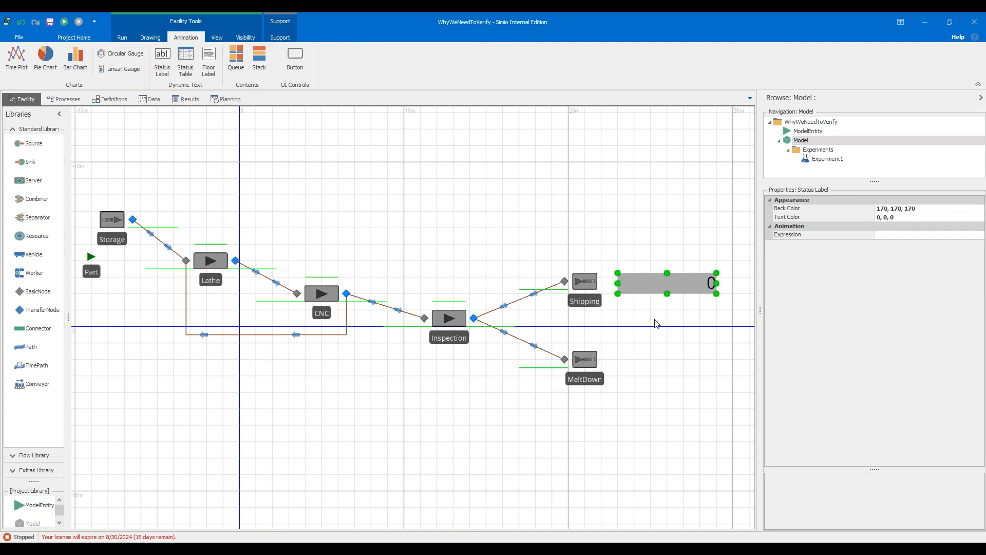
pyautogui.click(162, 60)
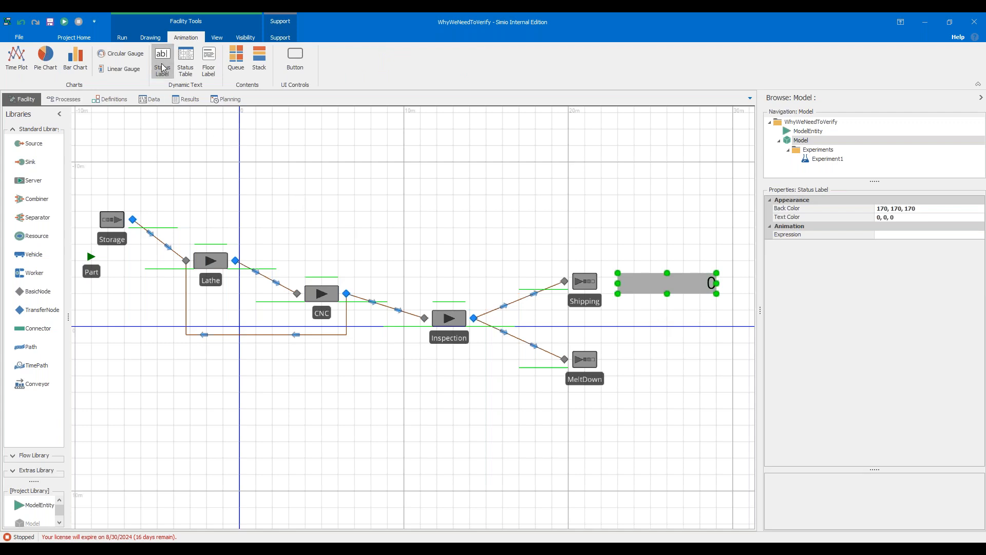
pyautogui.moveTo(618, 354); pyautogui.dragTo(715, 376)
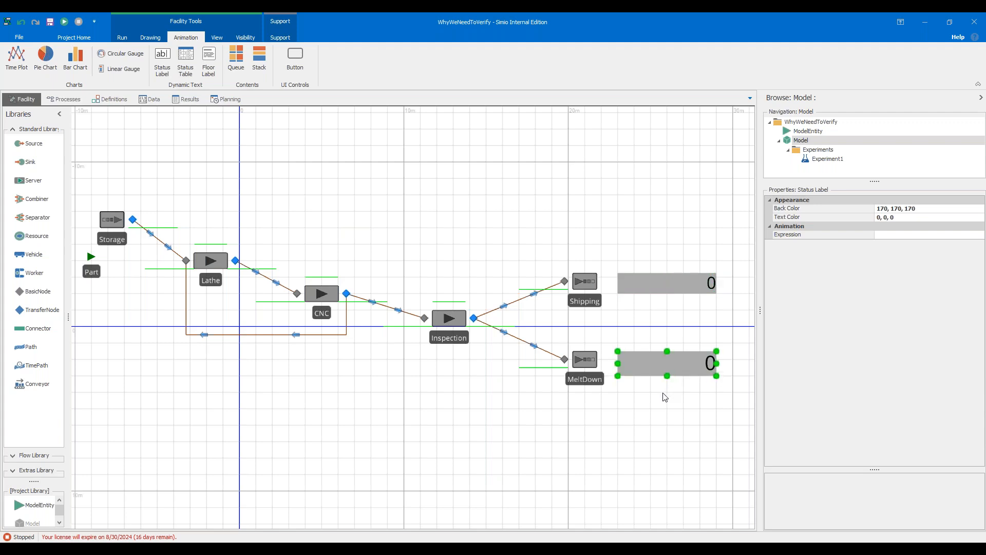
# Place a floor label above the Shipping sink and review its text formatting tags without changing them.
pyautogui.click(692, 283)
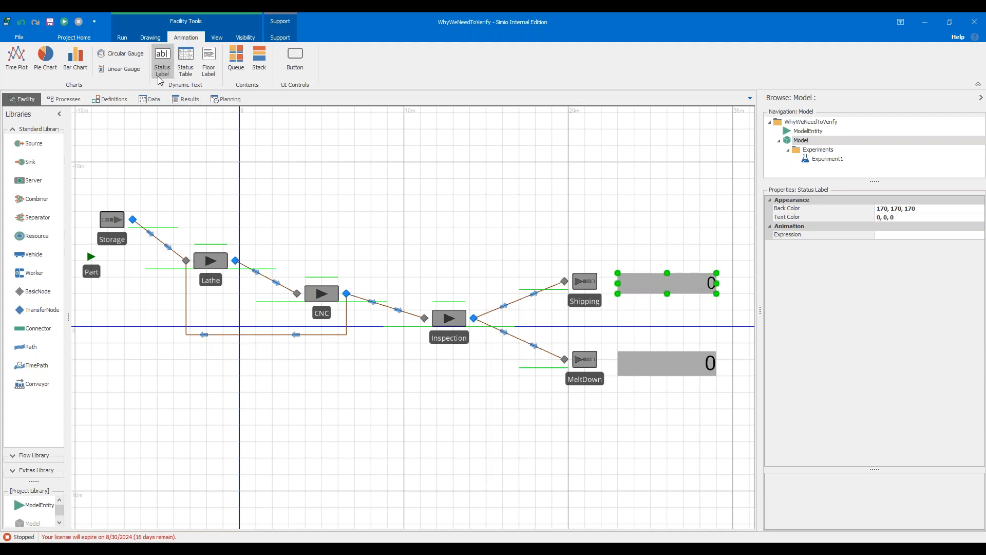
pyautogui.click(209, 70)
pyautogui.click(567, 176)
pyautogui.click(675, 244)
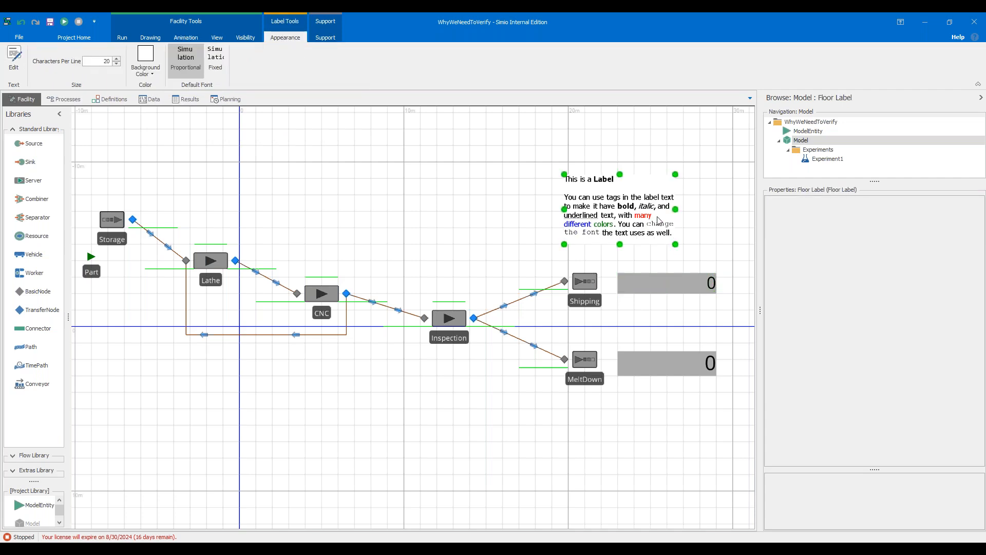
pyautogui.moveTo(657, 220); pyautogui.dragTo(662, 216)
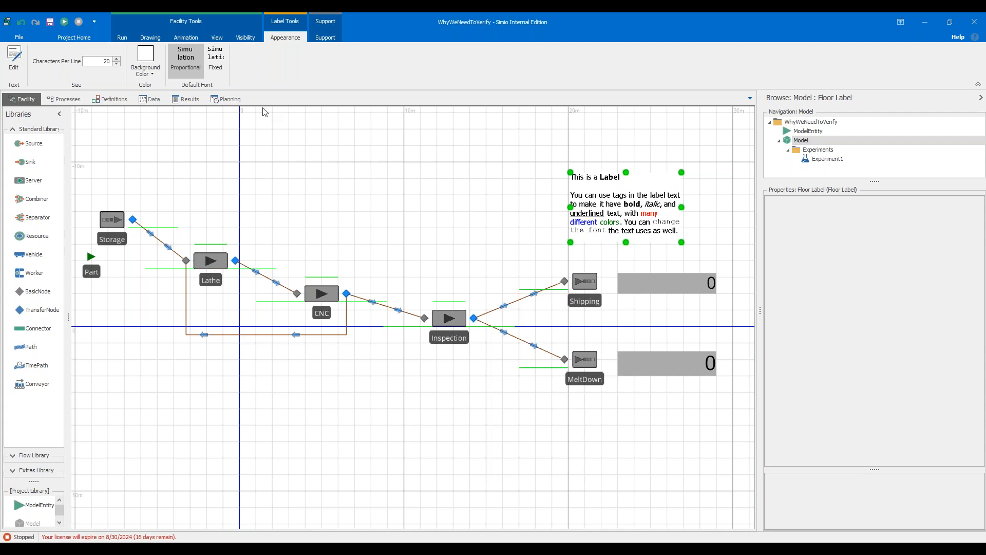
pyautogui.click(14, 59)
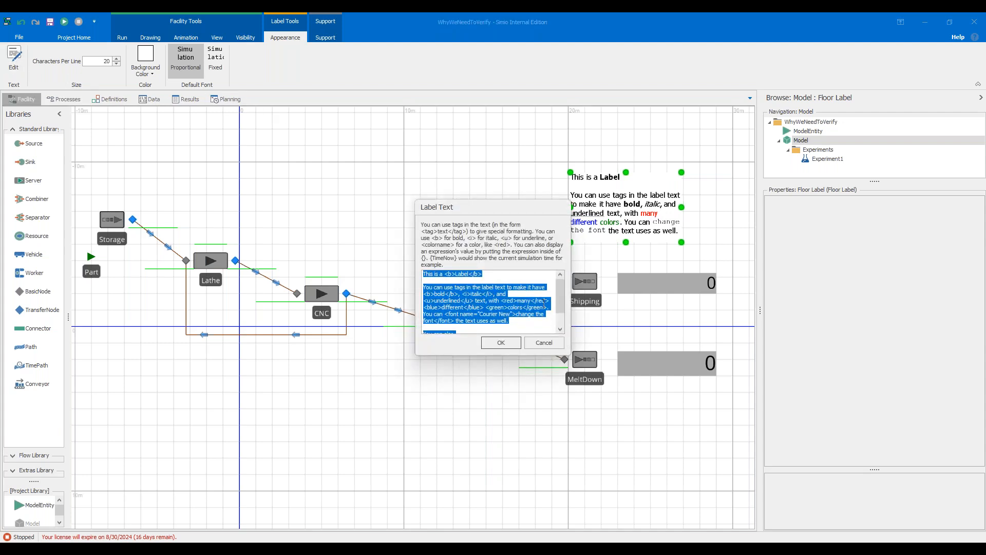
pyautogui.scroll(-2, 516, 314)
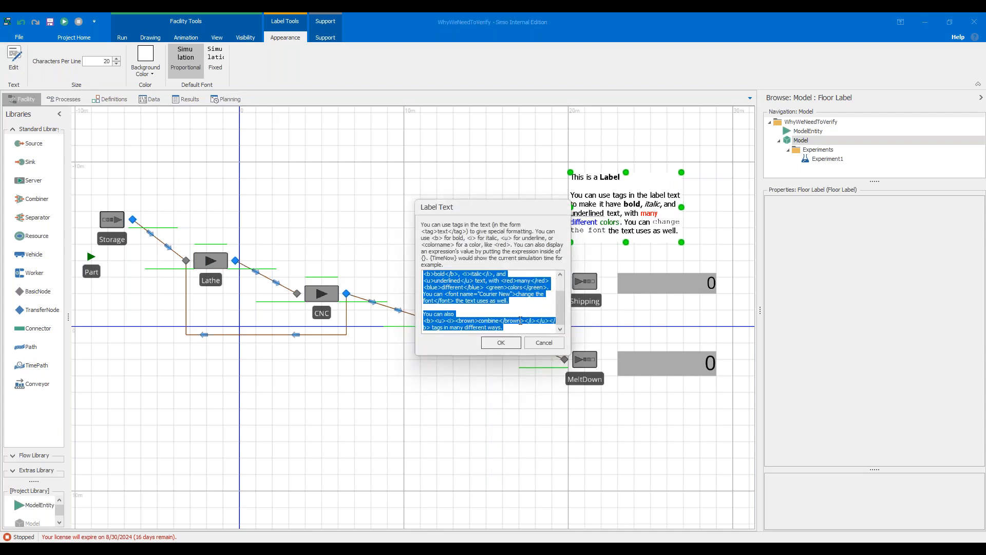
pyautogui.click(545, 343)
# Set the Shipping status label's expression to Shipping.InputBuffer.NumberEntered.
pyautogui.click(657, 291)
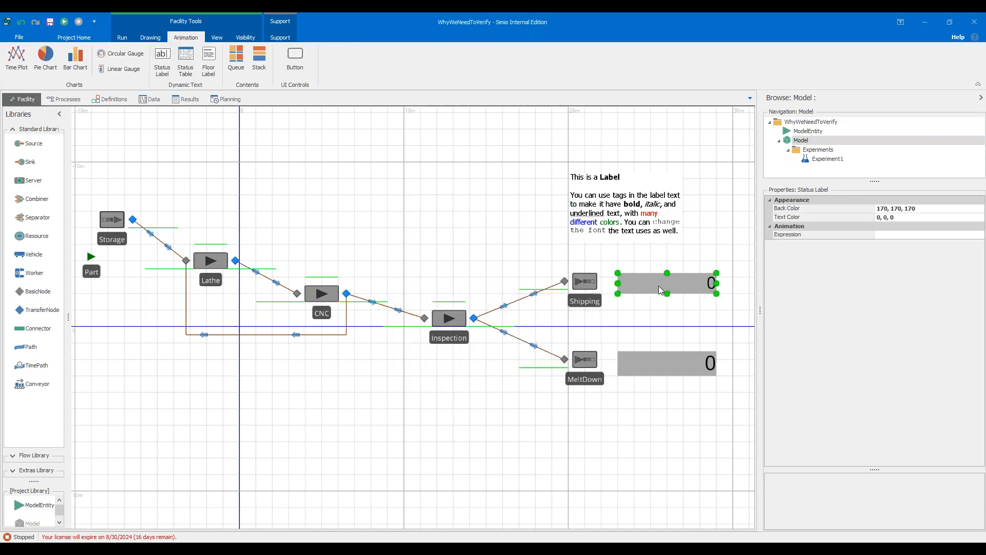
pyautogui.click(979, 235)
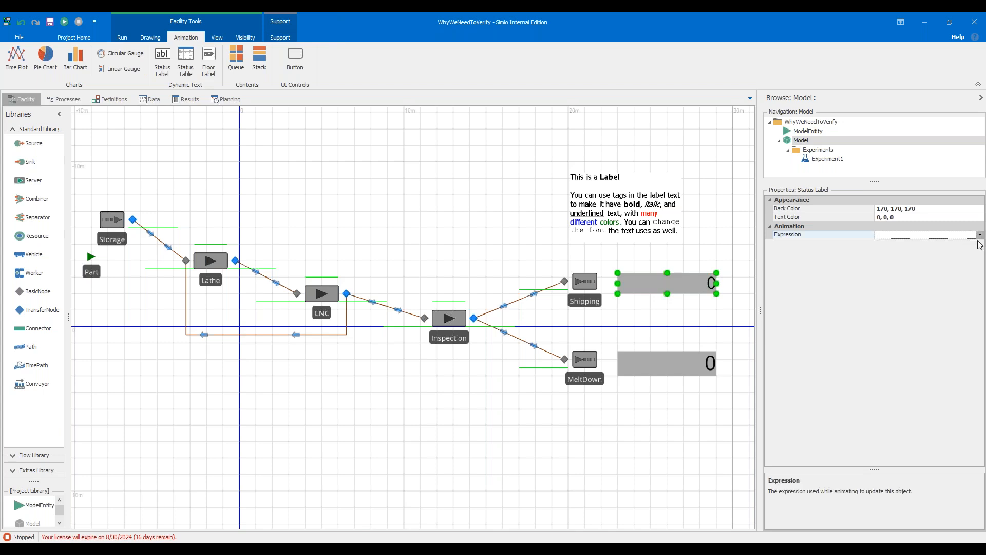
pyautogui.click(980, 235)
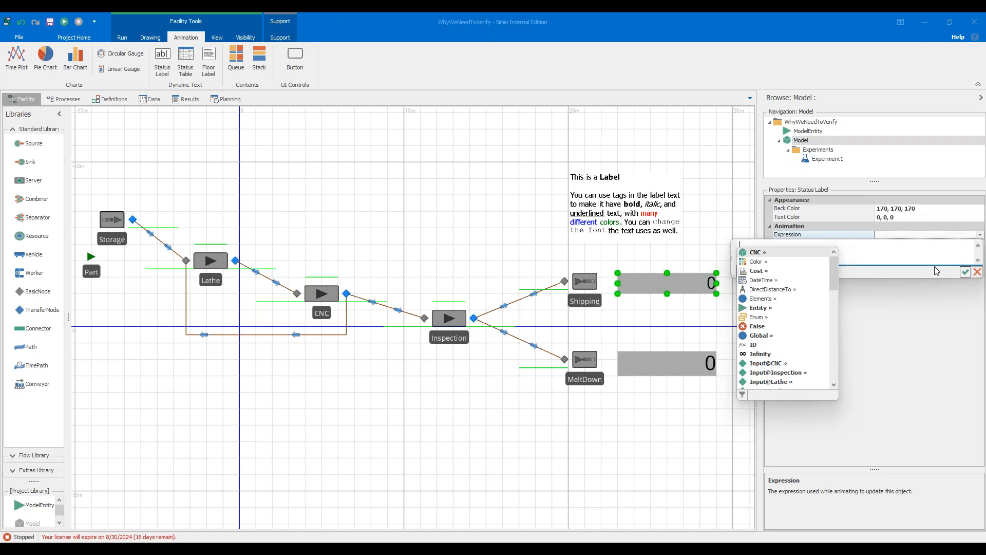
pyautogui.write('Sh')
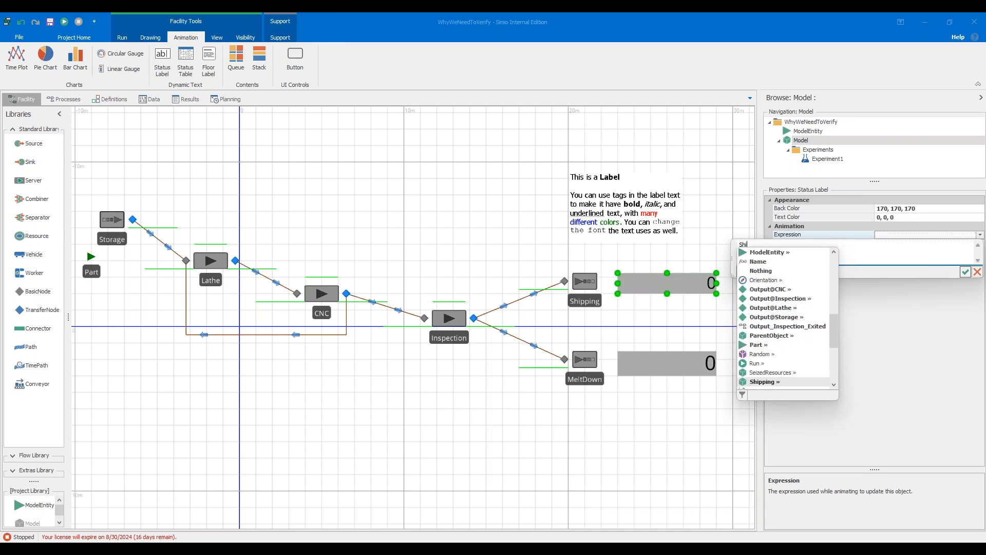
pyautogui.write('ipping.in')
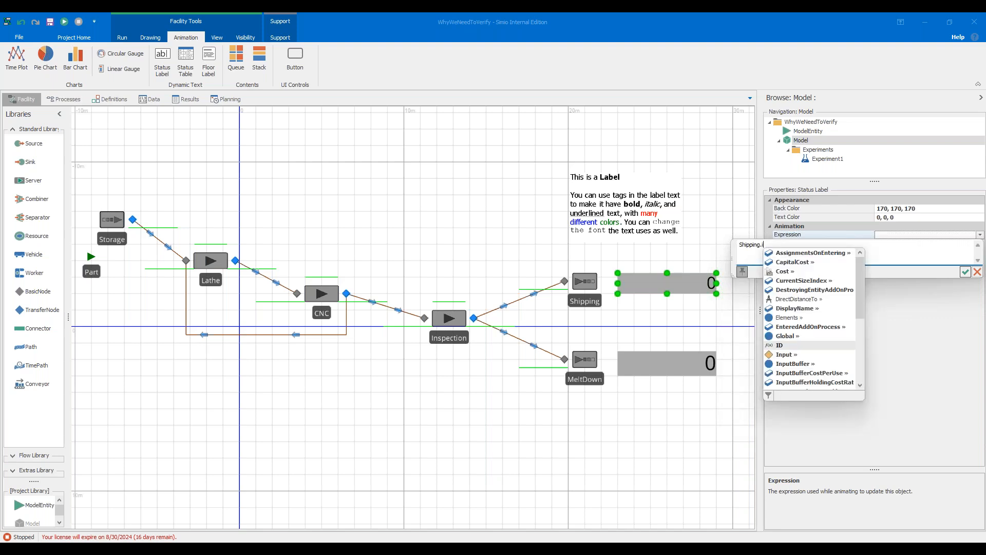
pyautogui.press('Return')
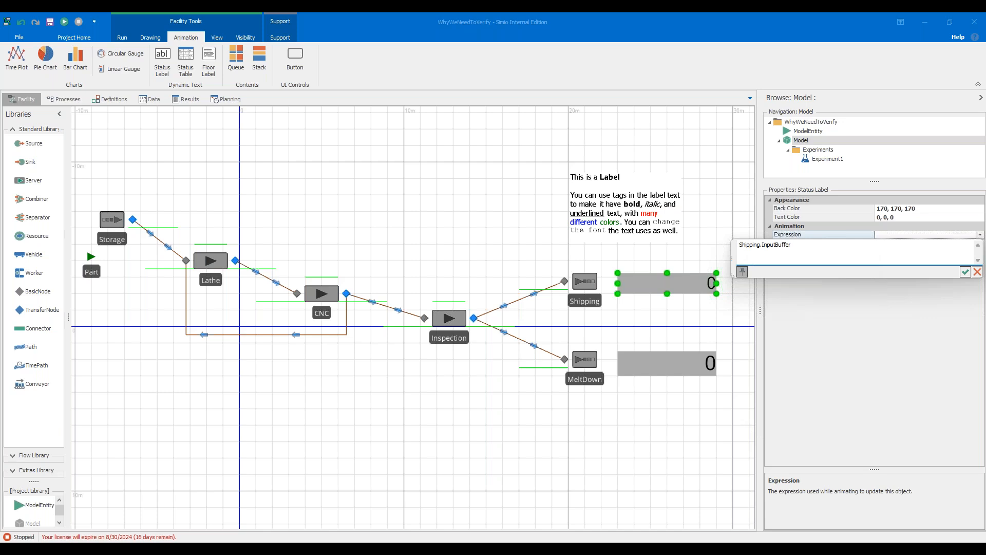
pyautogui.write('.num')
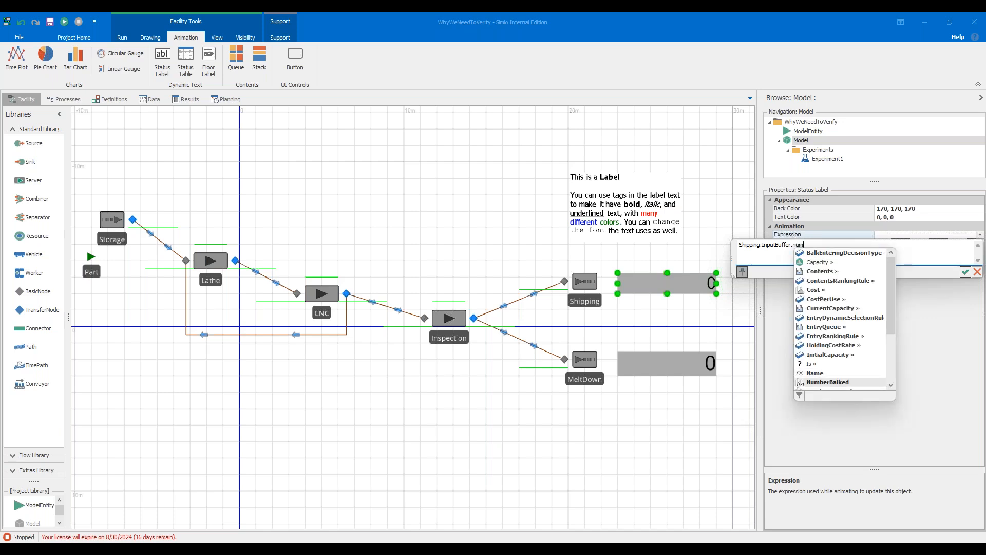
pyautogui.press('Down')
pyautogui.press('Return')
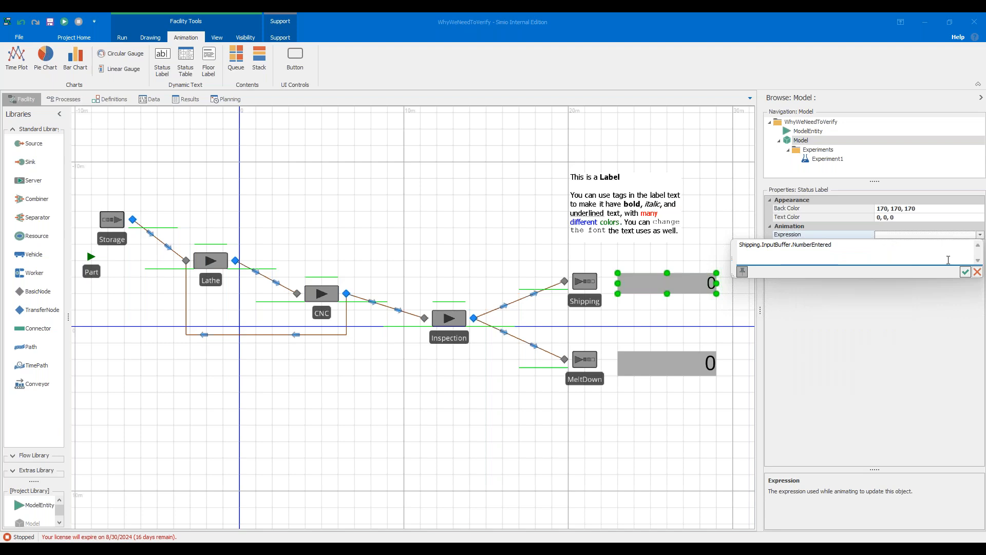
pyautogui.click(965, 272)
# Set the MeltDown status label's expression to MeltDown.InputBuffer.NumberEntered.
pyautogui.click(680, 359)
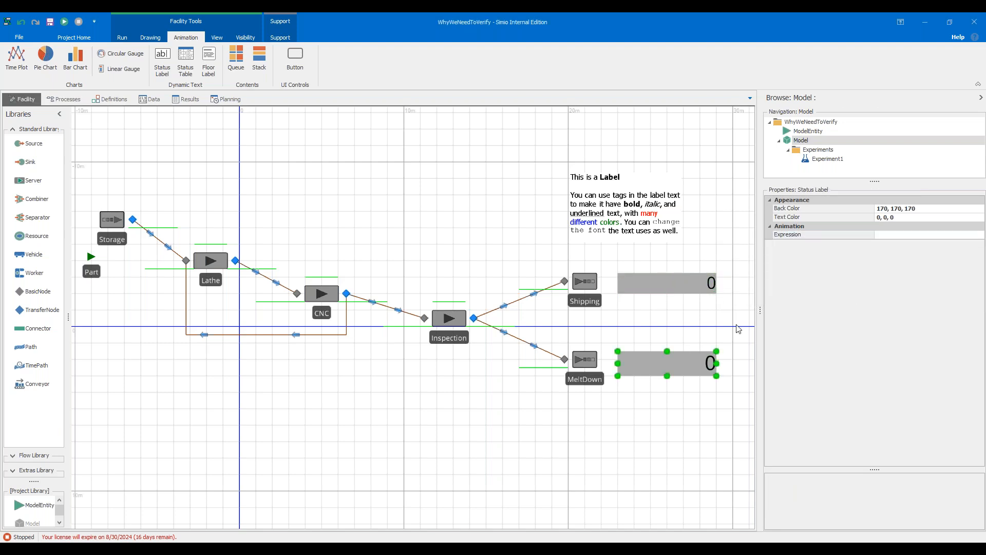
pyautogui.click(981, 235)
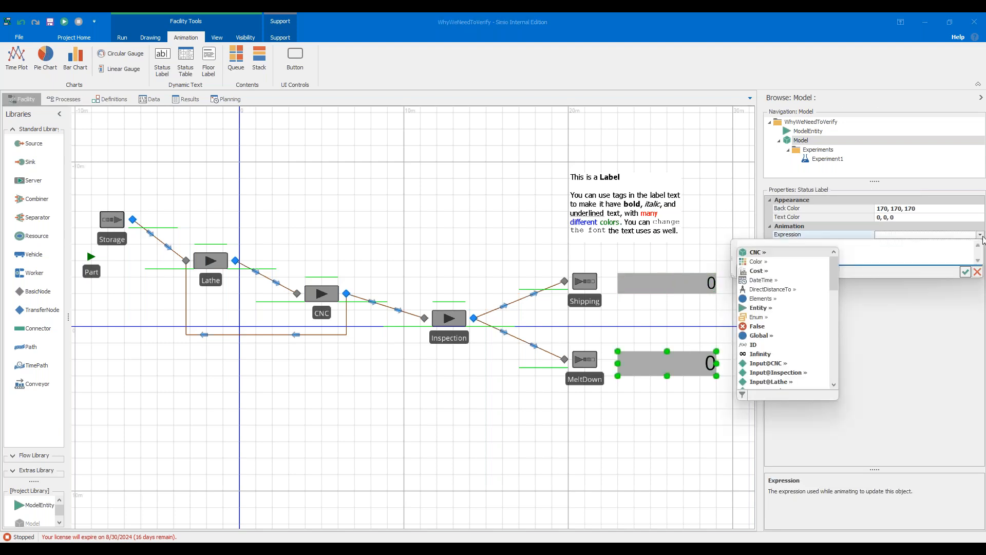
pyautogui.write('melt.in')
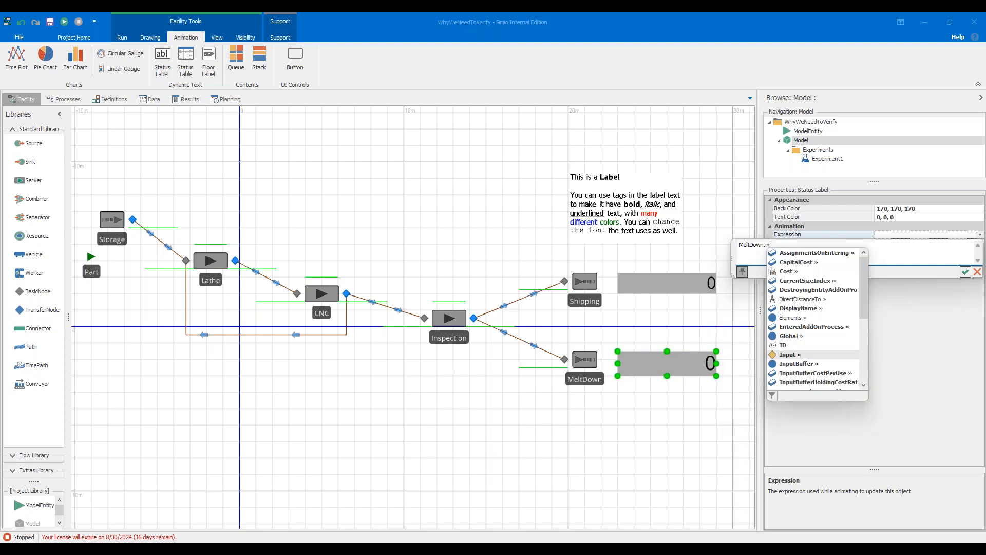
pyautogui.press('Down')
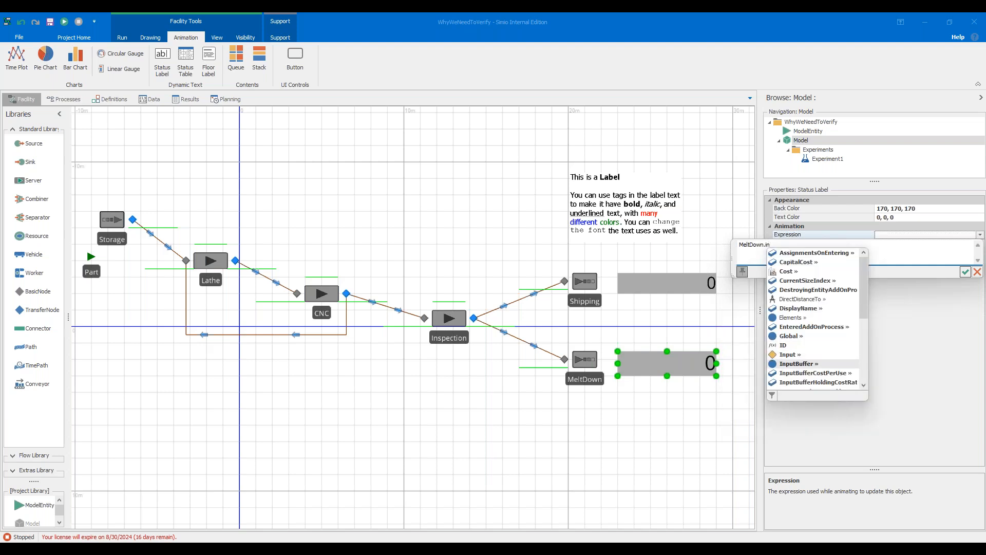
pyautogui.press('Tab')
pyautogui.write('.nu')
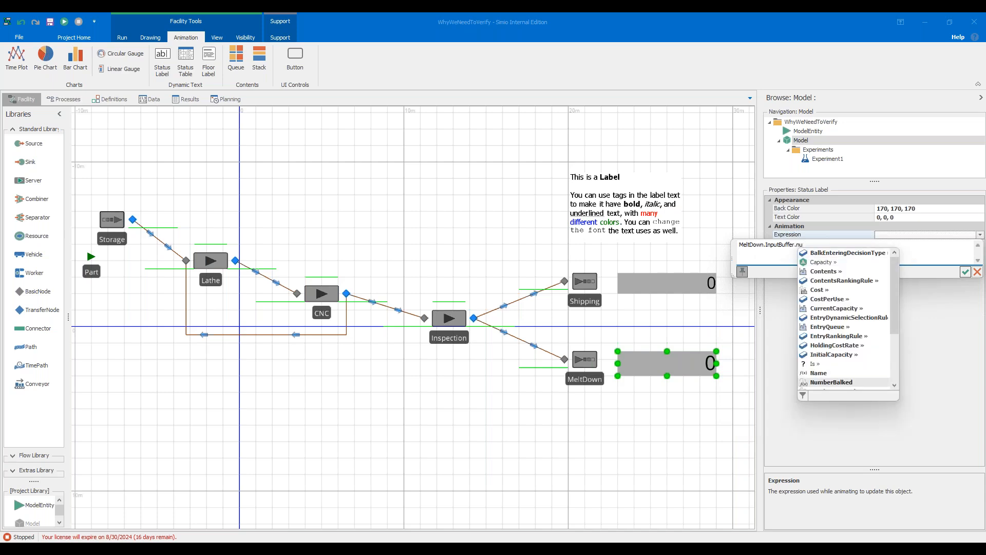
pyautogui.press('Down')
pyautogui.press('Tab')
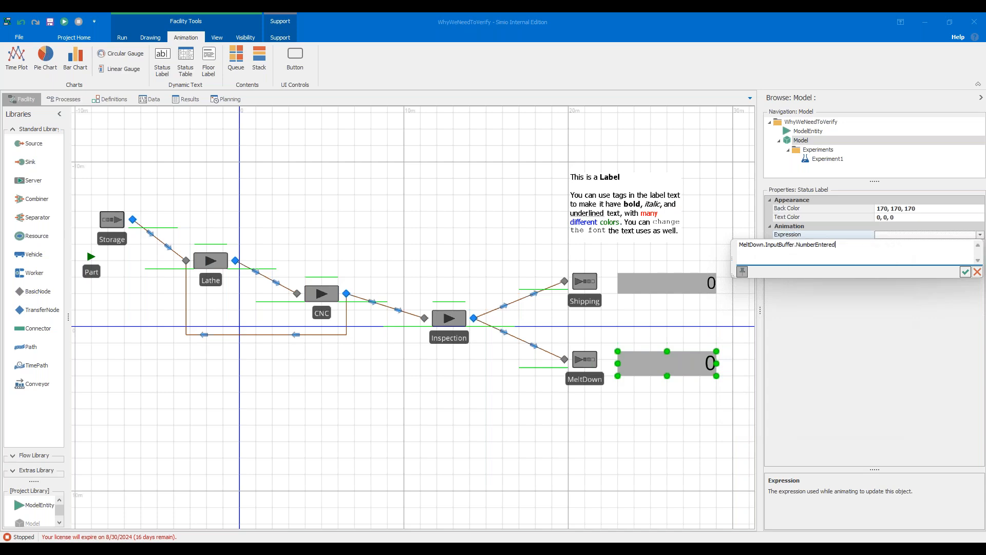
pyautogui.click(966, 272)
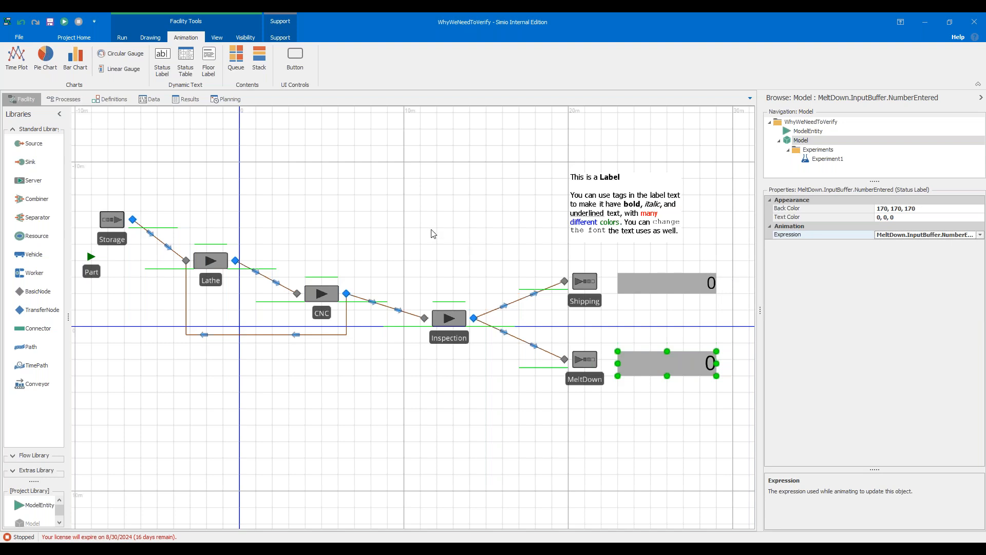
# Run the model with the speed factor set to 3, then stop the simulation.
pyautogui.click(122, 37)
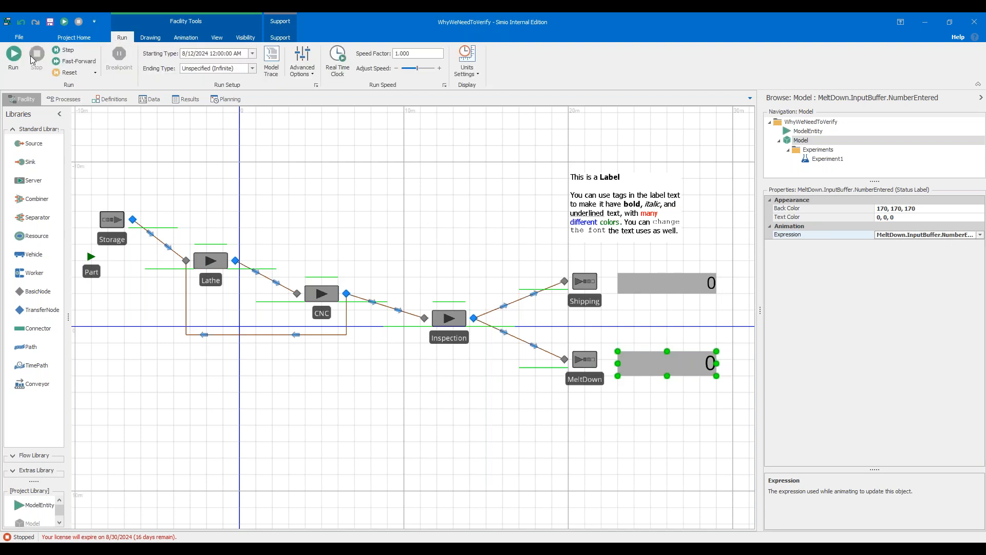
pyautogui.click(13, 56)
pyautogui.doubleClick(403, 53)
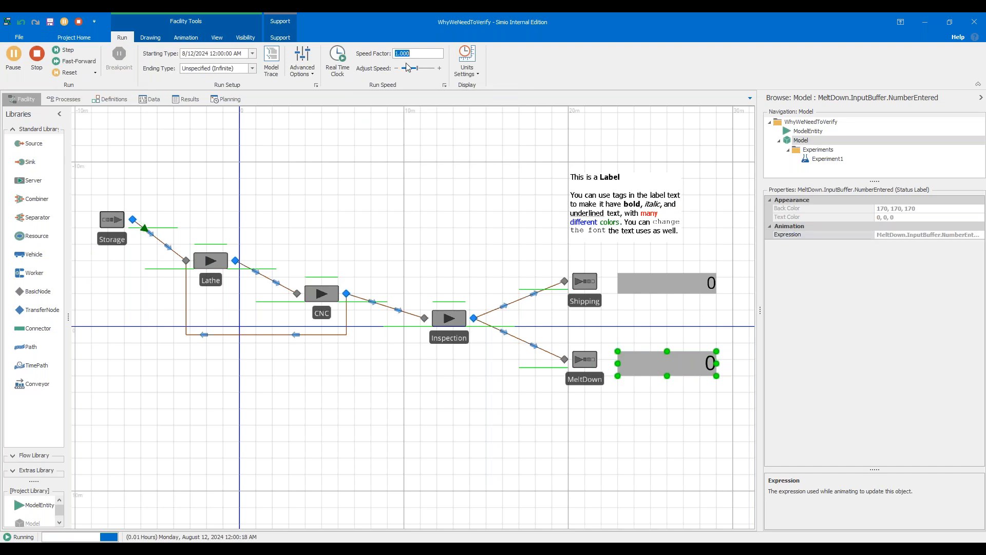
pyautogui.write('3')
pyautogui.press('Return')
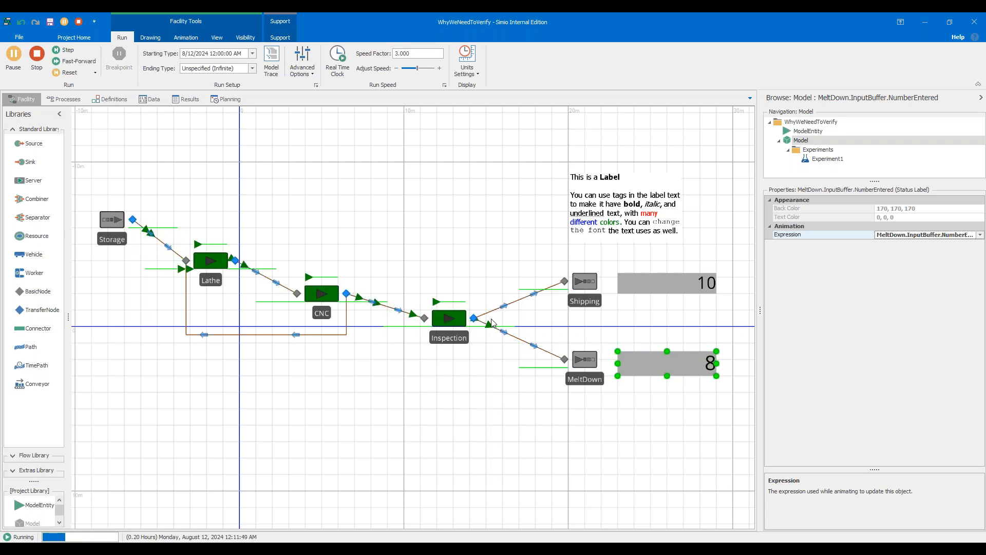
pyautogui.click(36, 53)
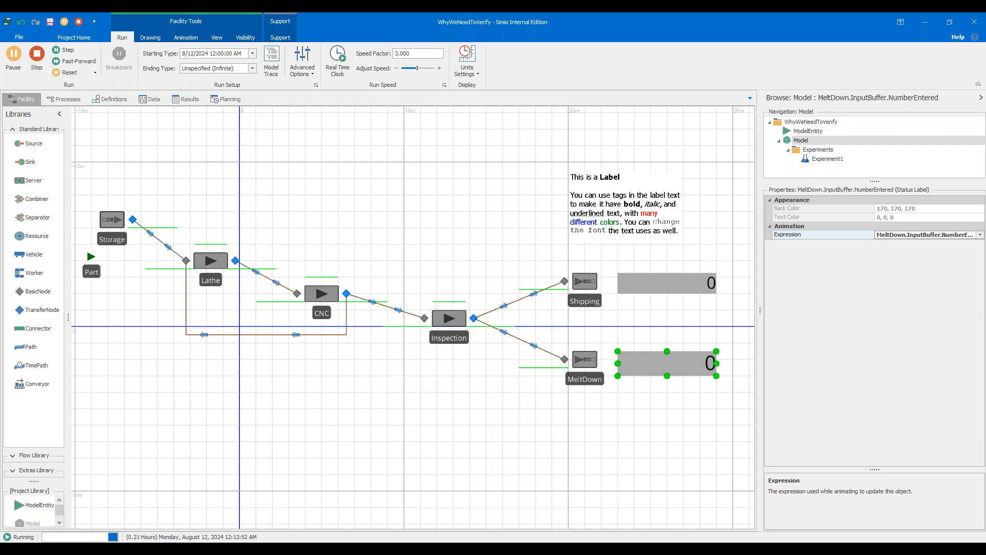
# Set a breakpoint on the Inspection server's output node.
pyautogui.moveTo(469, 271); pyautogui.dragTo(398, 114)
pyautogui.scroll(2, 447, 228)
pyautogui.scroll(2, 430, 205)
pyautogui.moveTo(383, 154); pyautogui.dragTo(380, 174)
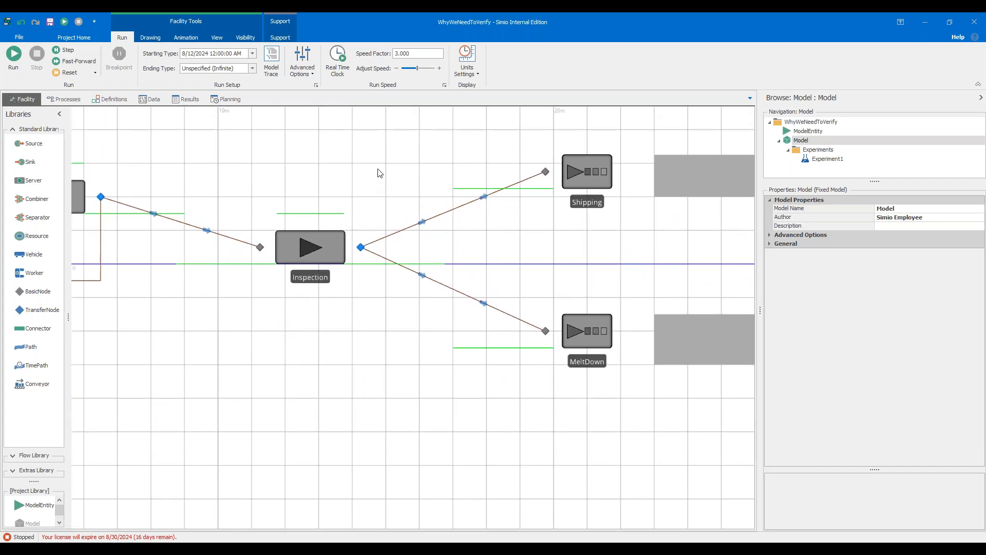
pyautogui.click(361, 248)
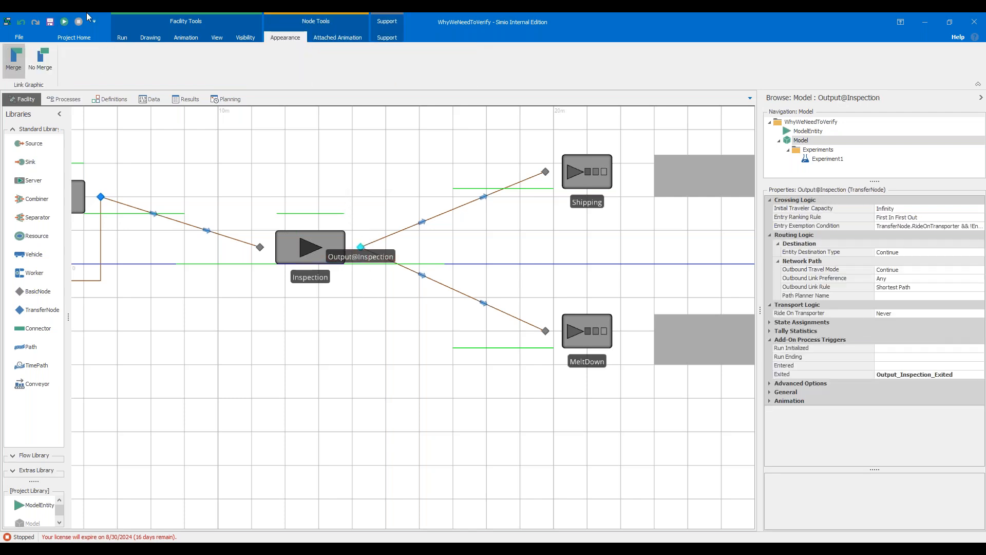
pyautogui.click(122, 37)
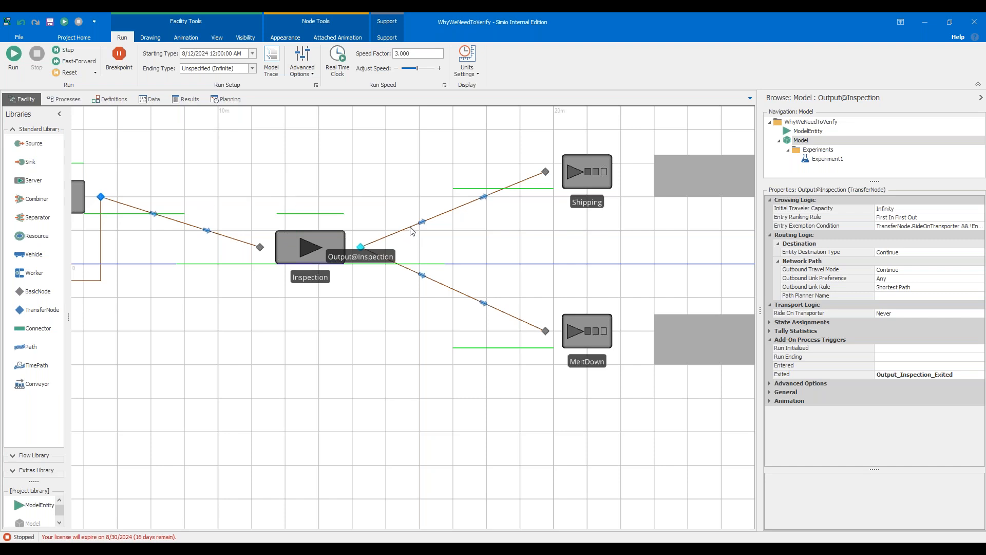
pyautogui.click(315, 246)
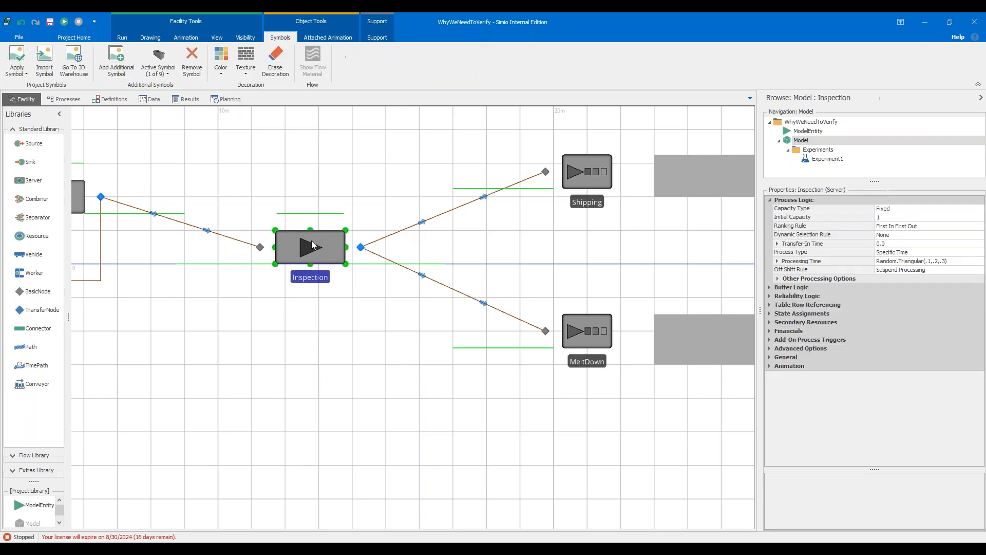
pyautogui.click(362, 248)
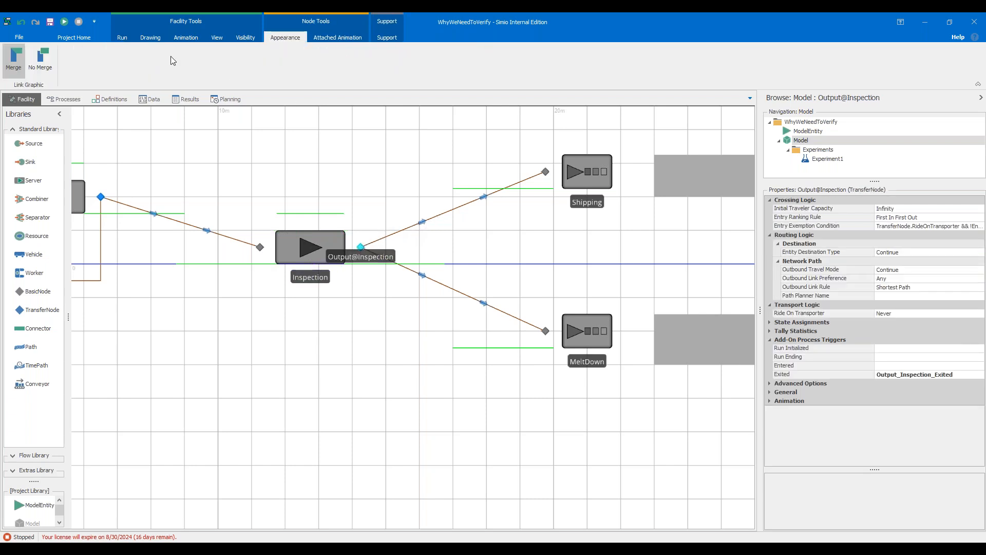
pyautogui.click(123, 38)
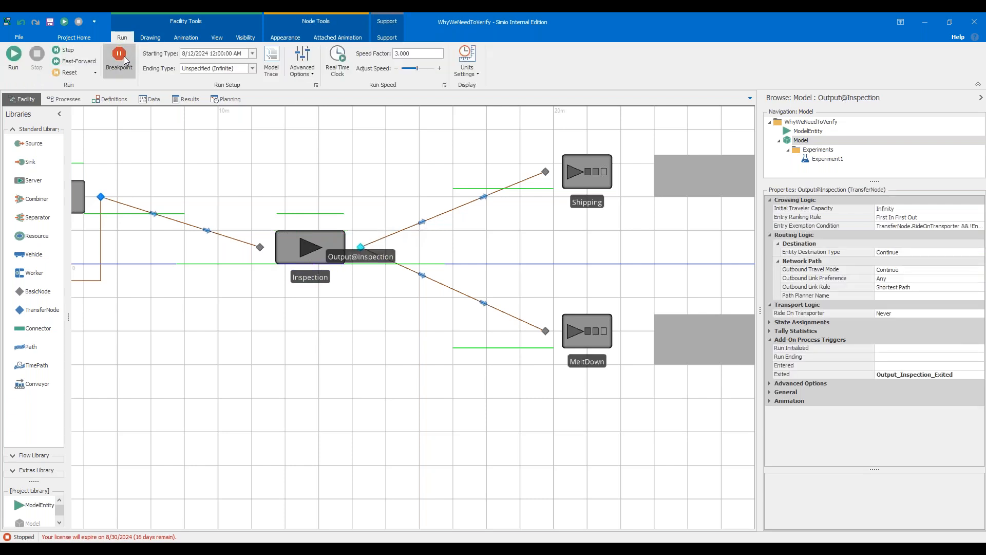
pyautogui.click(125, 60)
pyautogui.click(358, 317)
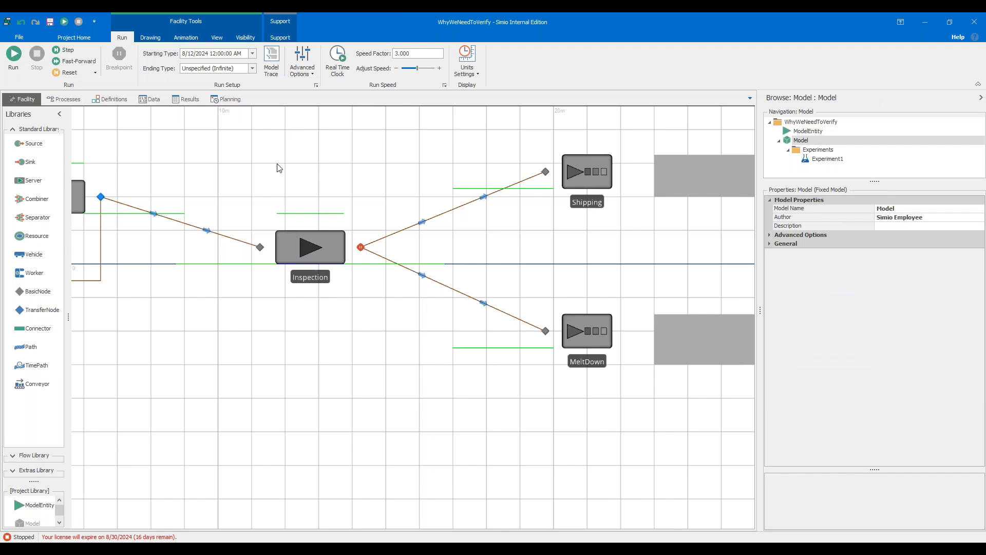
# Fast-forward the run until it pauses at the breakpoint, and turn on Model Trace.
pyautogui.click(73, 62)
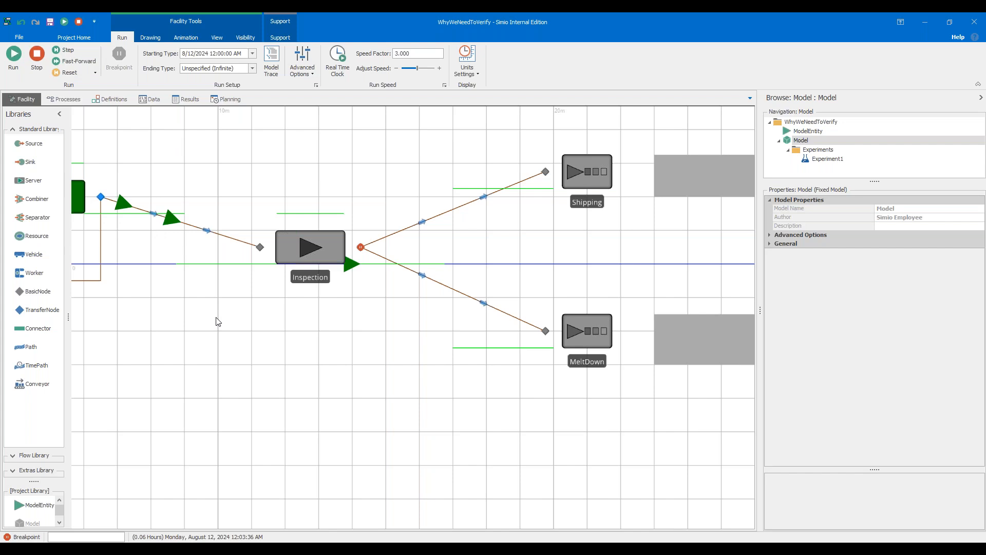
pyautogui.click(275, 76)
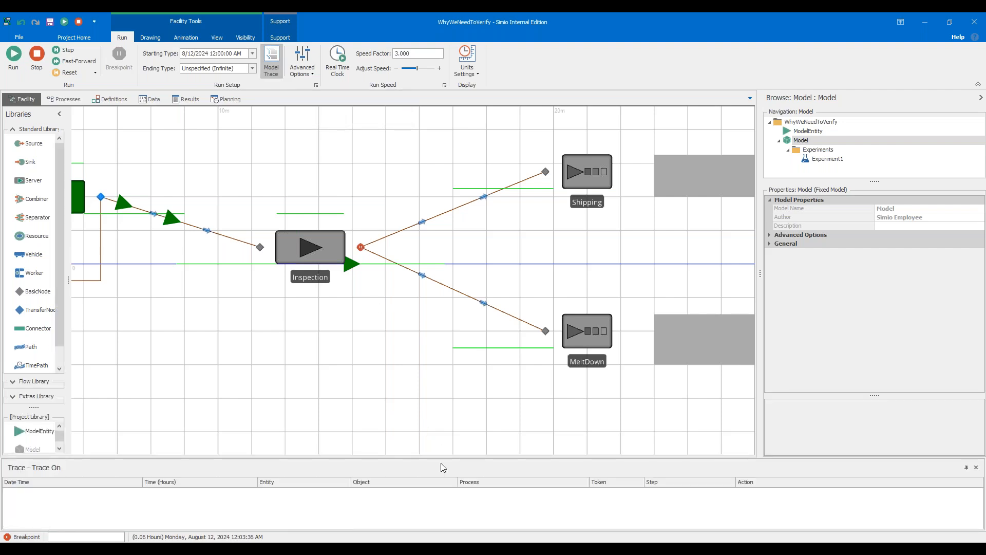
pyautogui.moveTo(440, 463); pyautogui.dragTo(452, 394)
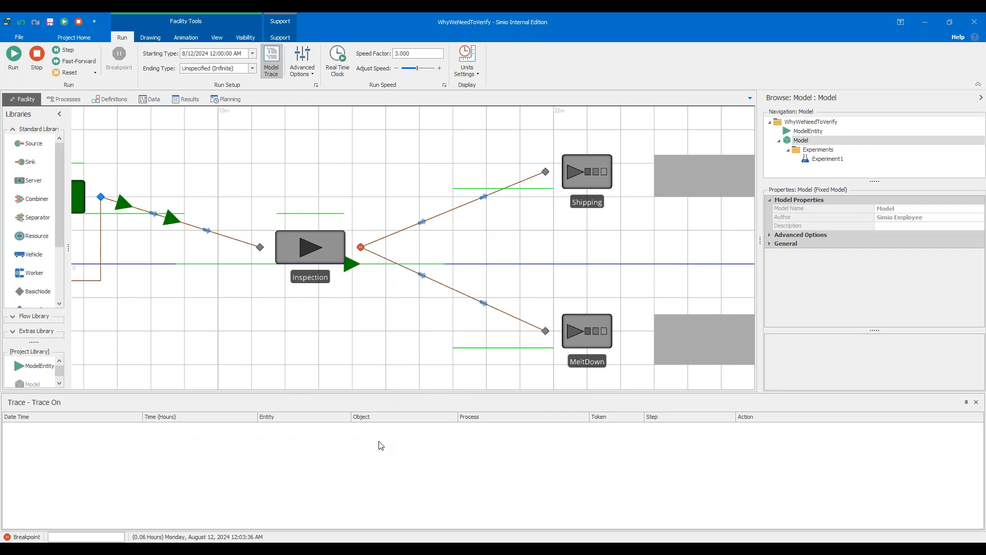
# Add the part paused at Inspection's output node to the Watch window and expand its properties.
pyautogui.rightClick(350, 265)
pyautogui.click(375, 293)
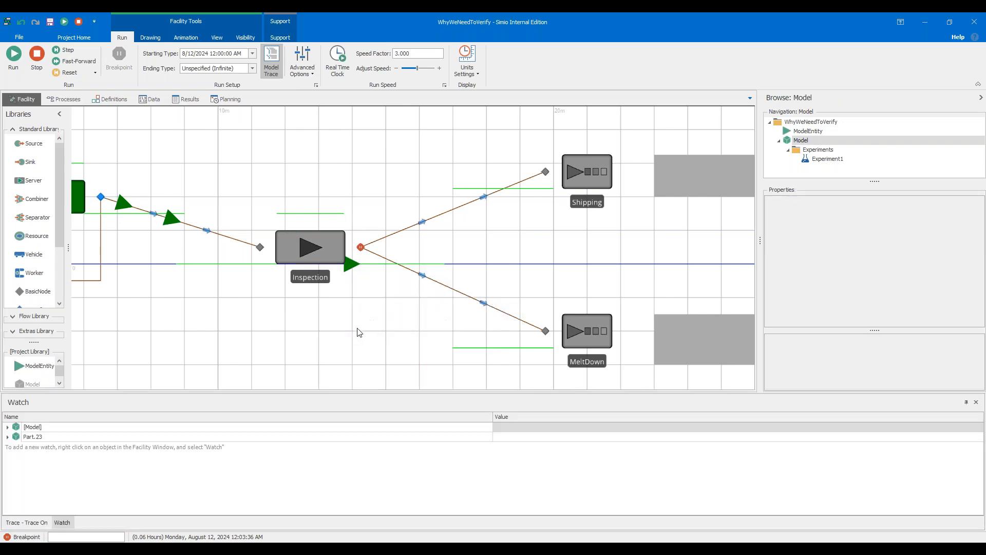
pyautogui.click(8, 437)
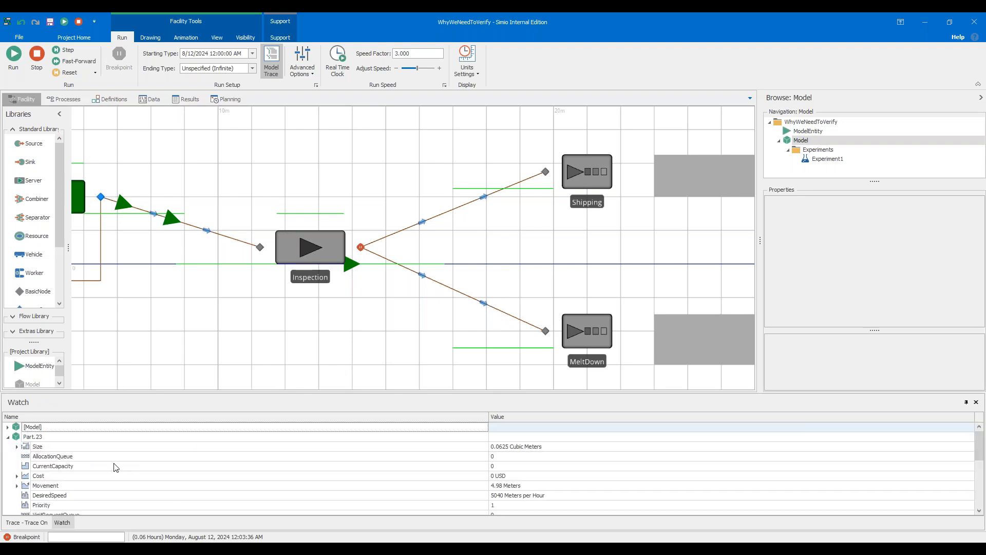
pyautogui.moveTo(194, 392); pyautogui.dragTo(200, 344)
# Browse the watched part's properties in the Watch window, expanding its Functions list.
pyautogui.click(387, 293)
pyautogui.moveTo(387, 292); pyautogui.dragTo(381, 254)
pyautogui.scroll(-2, 382, 255)
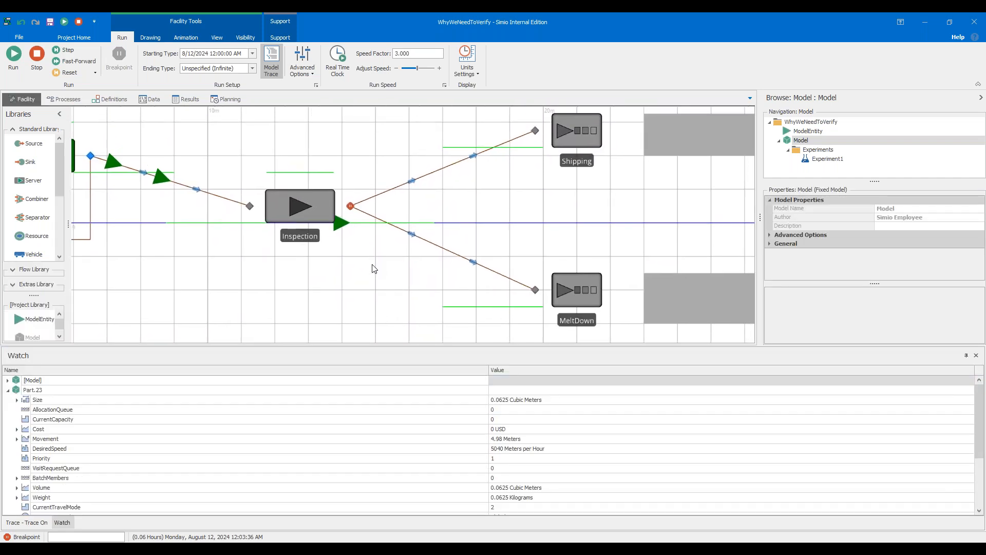
pyautogui.moveTo(374, 269); pyautogui.dragTo(367, 244)
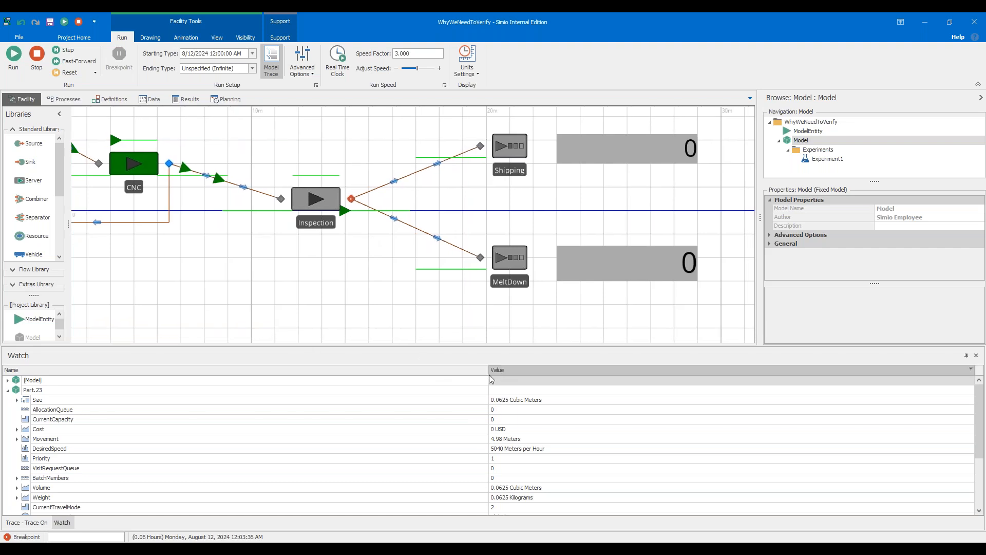
pyautogui.moveTo(480, 348)
pyautogui.mouseDown()
pyautogui.moveTo(487, 314)
pyautogui.moveTo(489, 339)
pyautogui.moveTo(399, 339)
pyautogui.moveTo(498, 338)
pyautogui.moveTo(485, 339)
pyautogui.moveTo(486, 325)
pyautogui.moveTo(514, 283)
pyautogui.moveTo(532, 318)
pyautogui.moveTo(600, 361)
pyautogui.moveTo(555, 363)
pyautogui.moveTo(495, 333)
pyautogui.mouseUp()
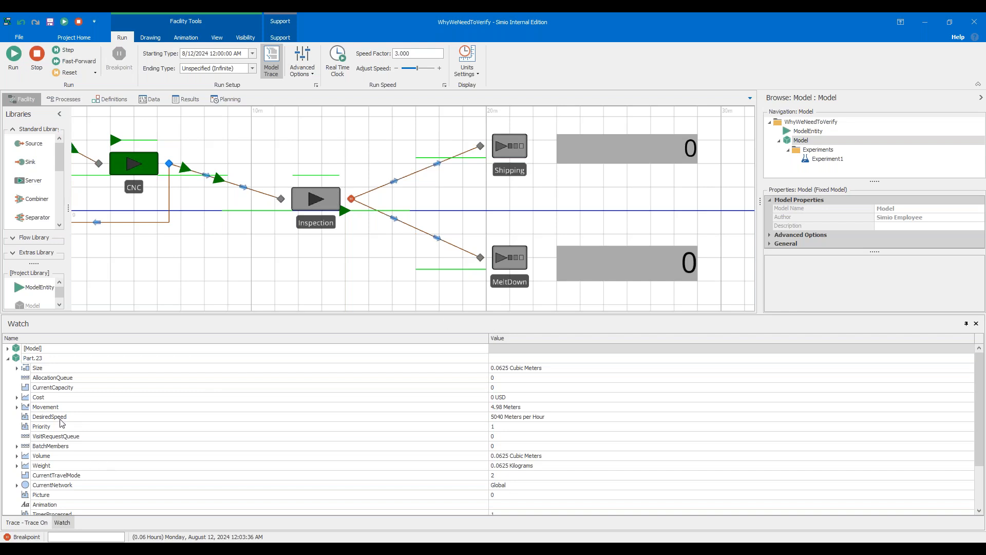
pyautogui.scroll(-3, 60, 423)
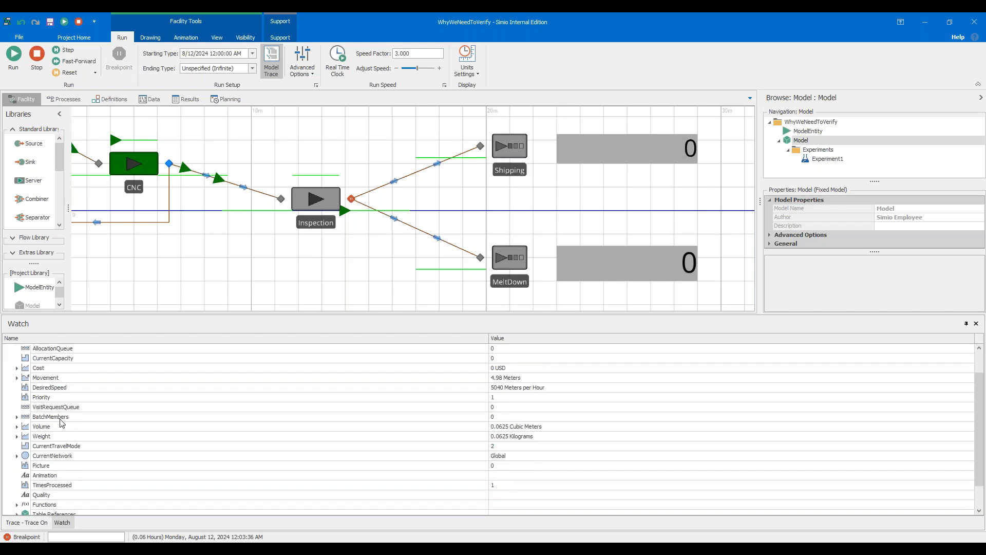
pyautogui.scroll(-3, 65, 470)
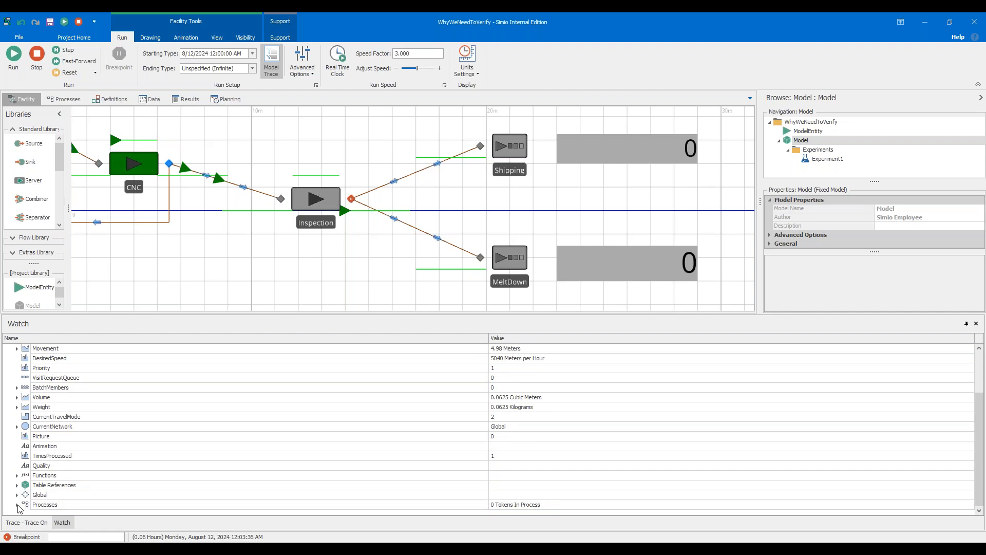
pyautogui.click(18, 476)
pyautogui.scroll(-1, 128, 474)
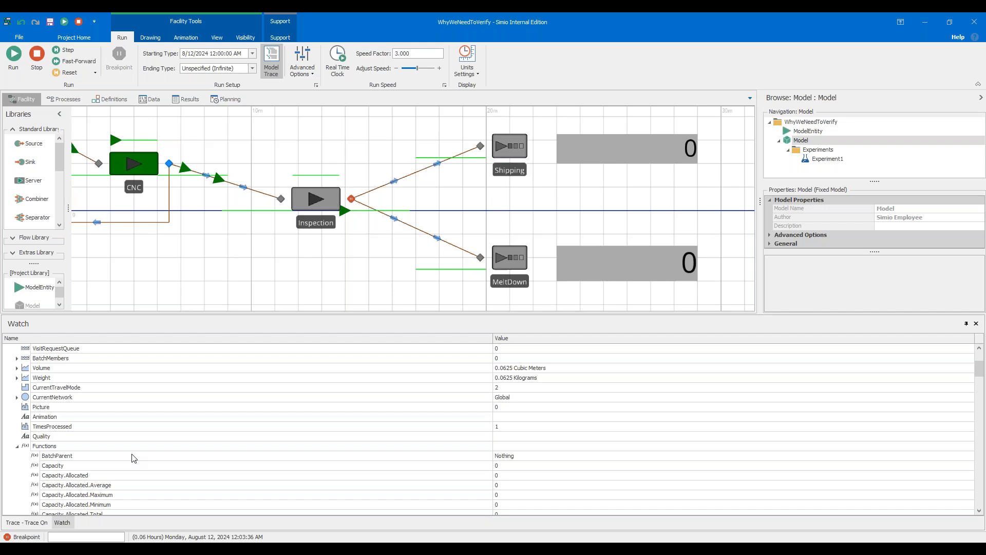
pyautogui.scroll(-1, 93, 435)
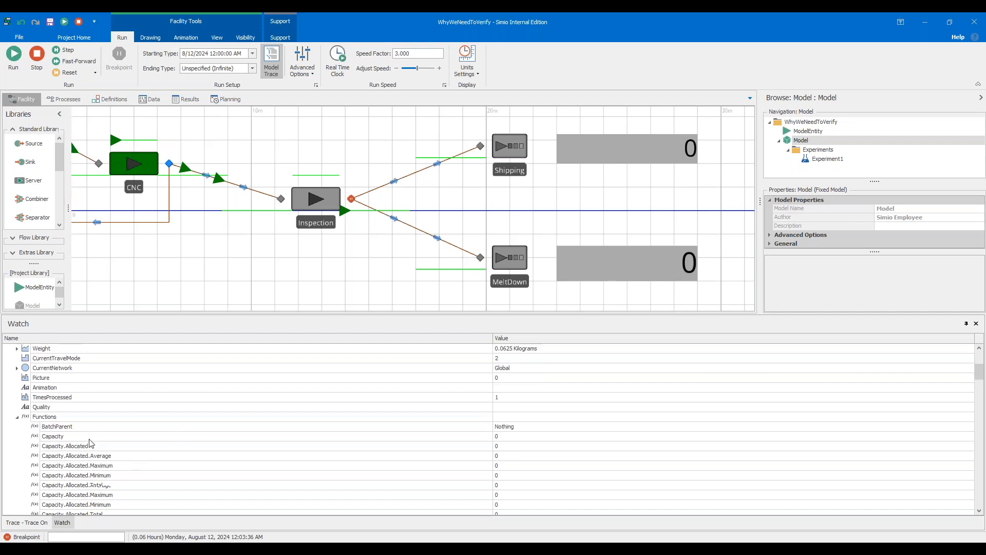
pyautogui.scroll(-4, 130, 432)
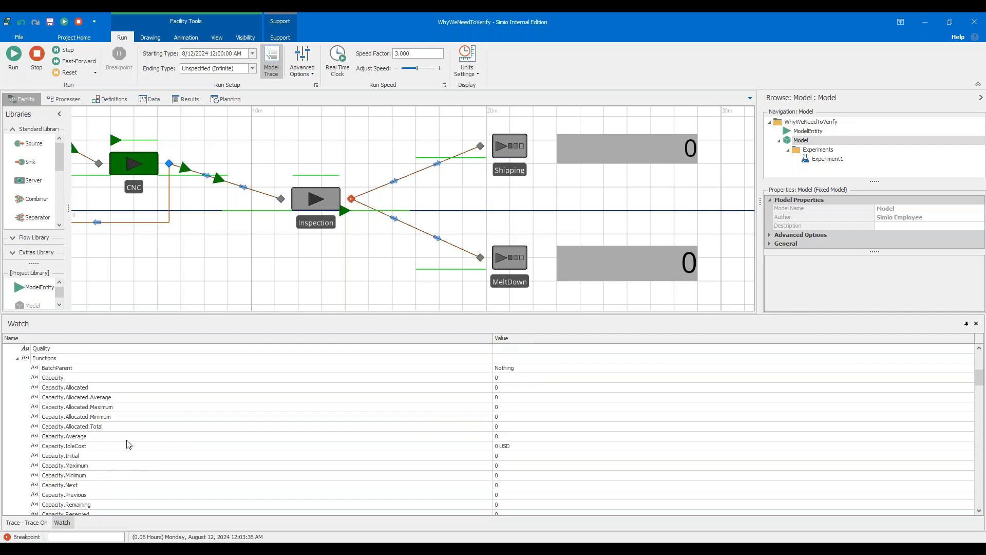
pyautogui.scroll(-6, 132, 426)
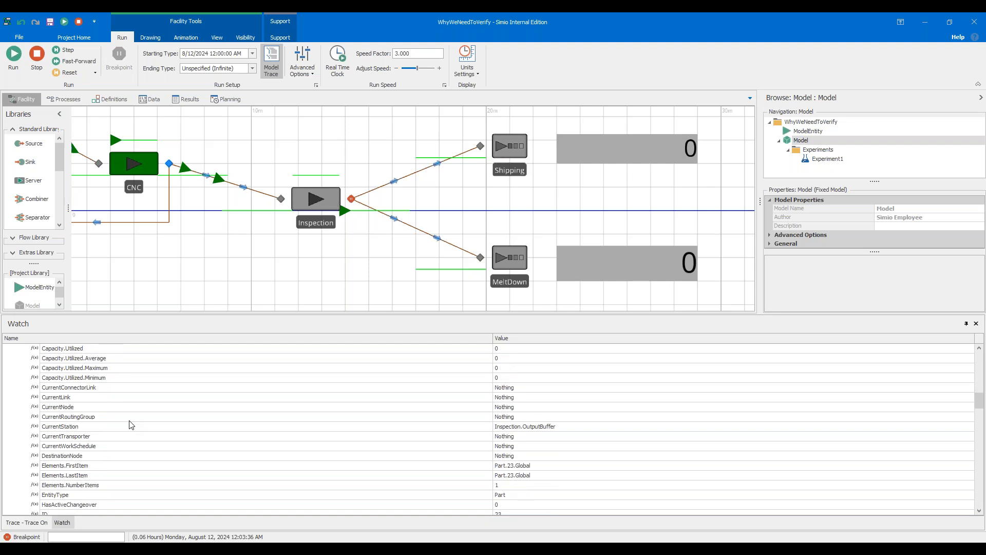
# Examine the part's current node, link, station, destination, TimesProcessed and Quality entries.
pyautogui.click(94, 407)
pyautogui.click(98, 397)
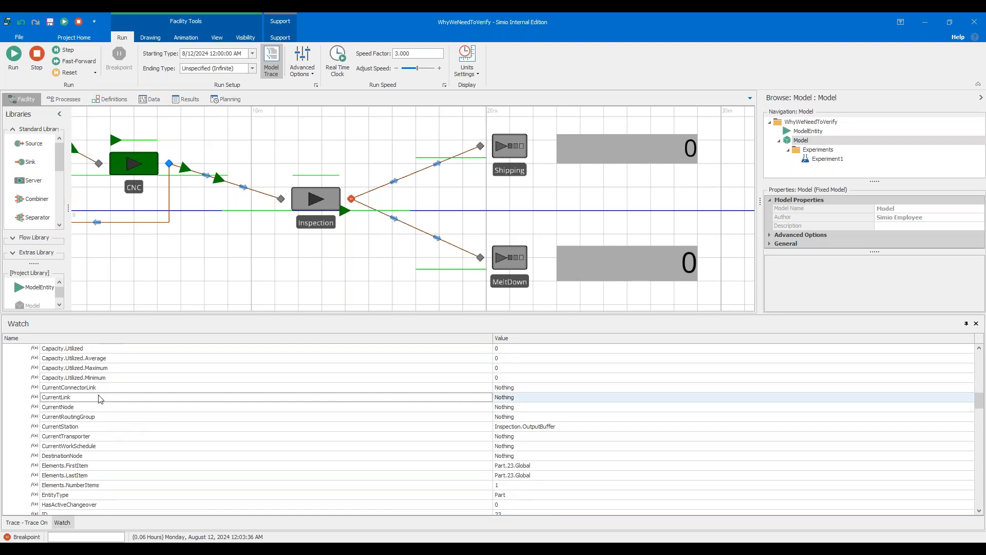
pyautogui.scroll(-1, 103, 438)
pyautogui.click(98, 426)
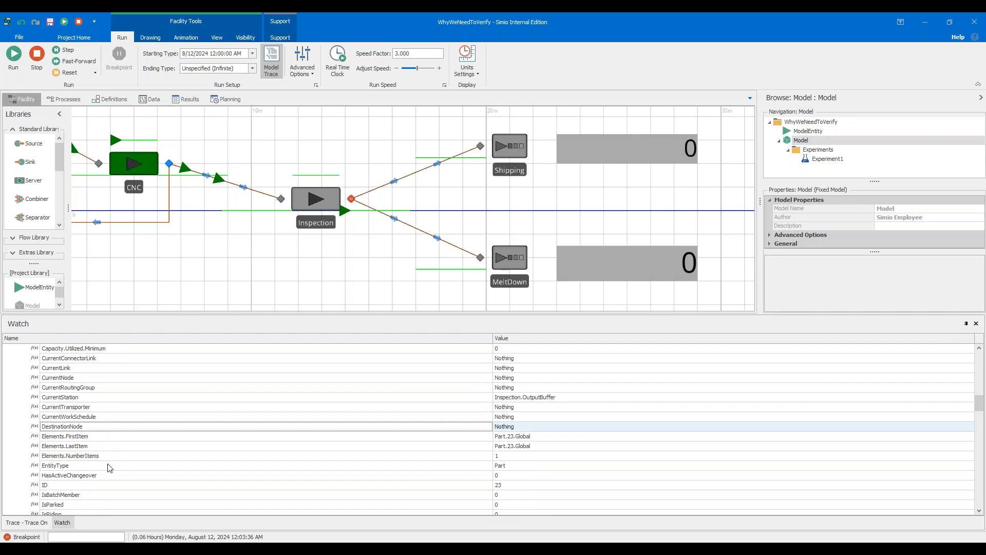
pyautogui.scroll(-8, 110, 451)
pyautogui.scroll(10, 116, 454)
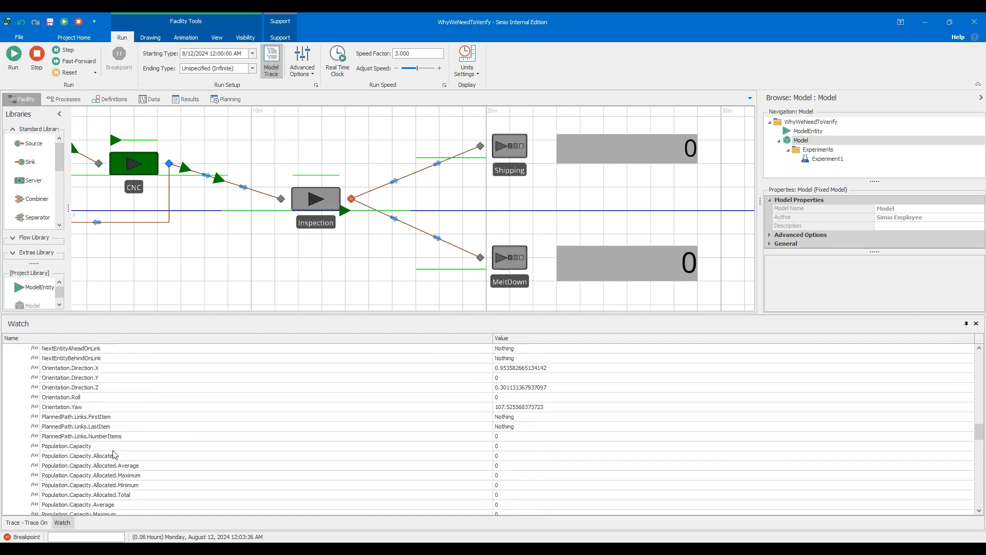
pyautogui.scroll(6, 117, 452)
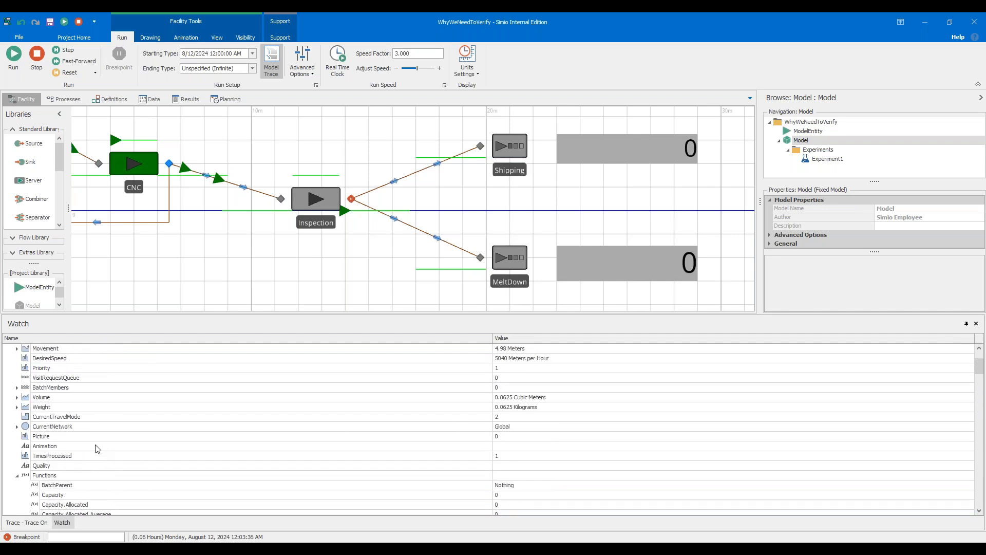
pyautogui.click(68, 456)
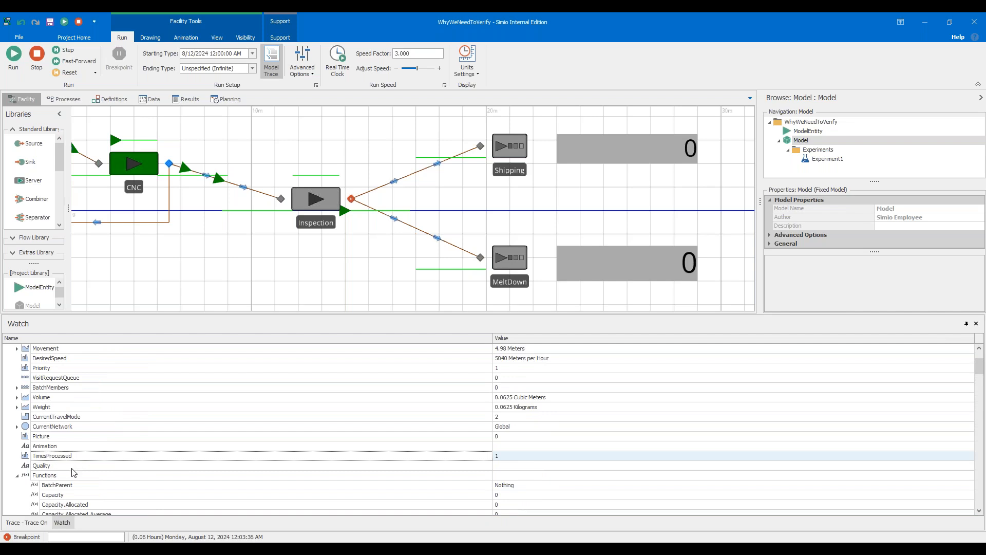
pyautogui.click(74, 468)
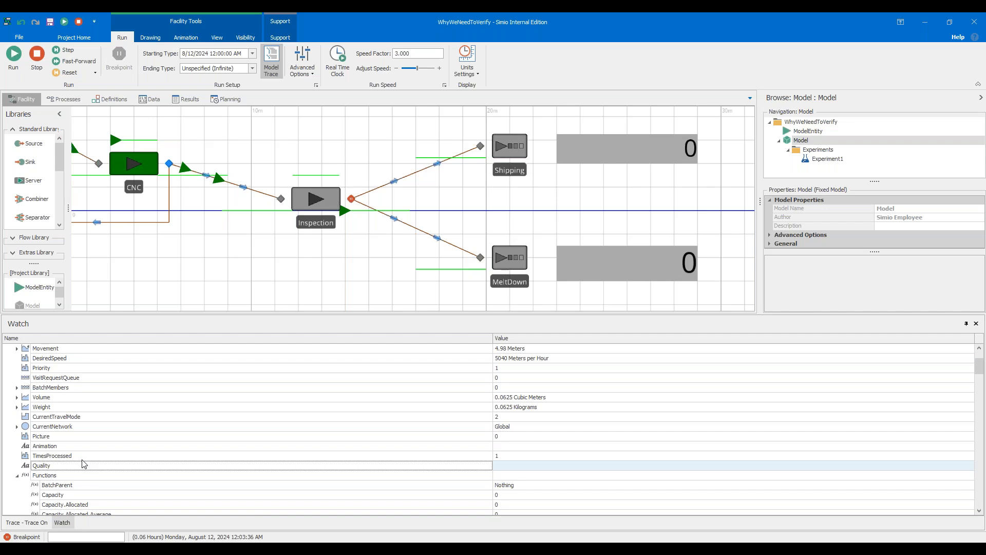
pyautogui.scroll(-12, 83, 464)
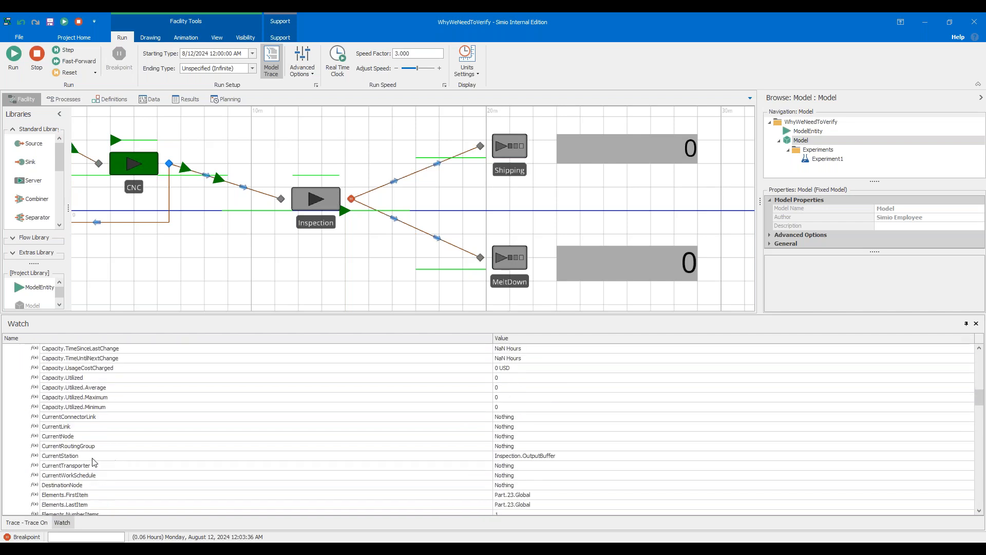
pyautogui.click(86, 485)
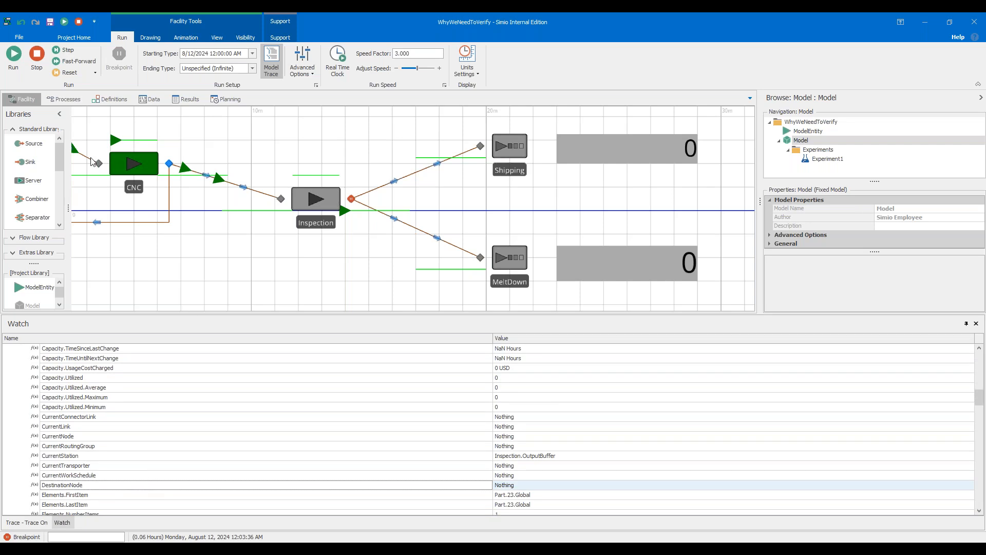
# Step the simulation forward three times while following the watched part's destination and Quality values.
pyautogui.click(68, 50)
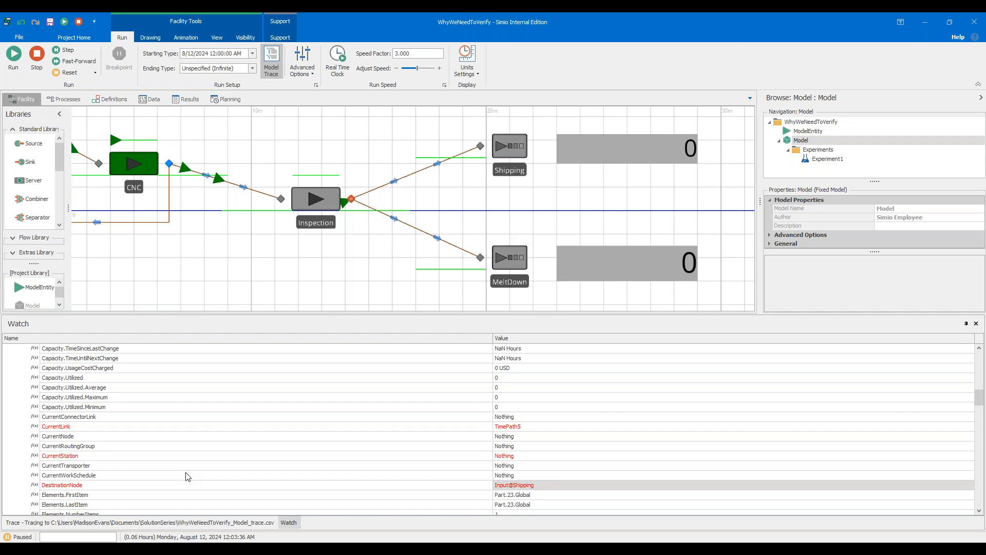
pyautogui.scroll(8, 187, 475)
pyautogui.click(85, 465)
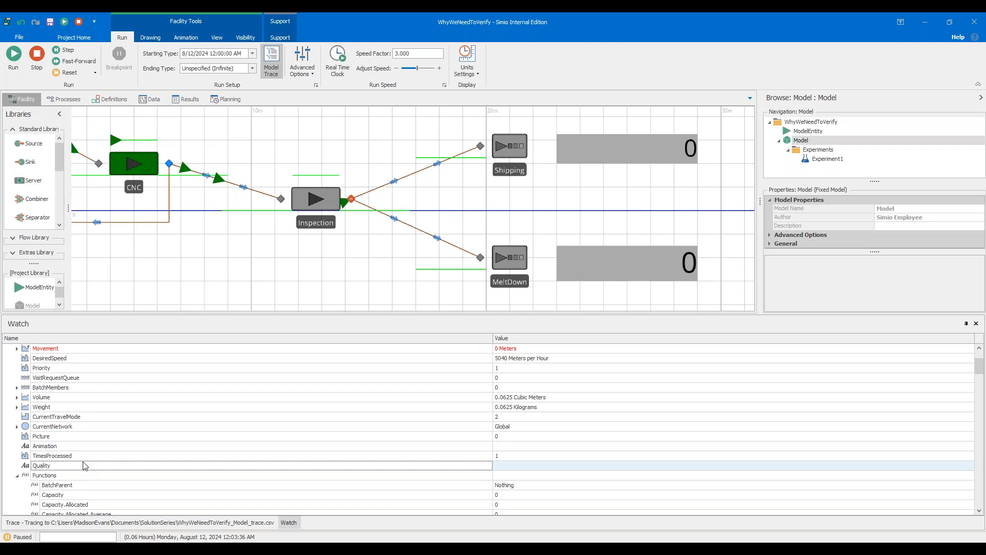
pyautogui.click(68, 50)
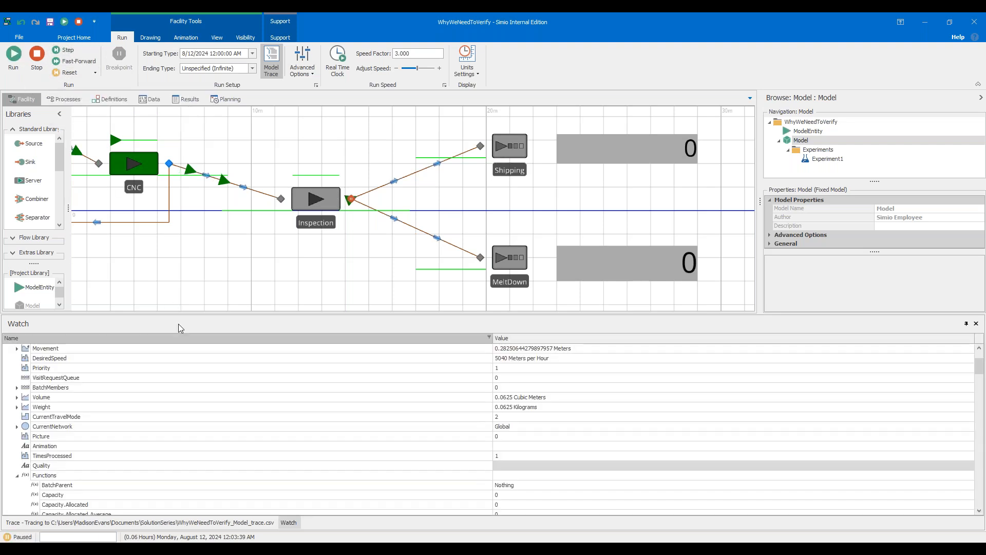
pyautogui.click(65, 50)
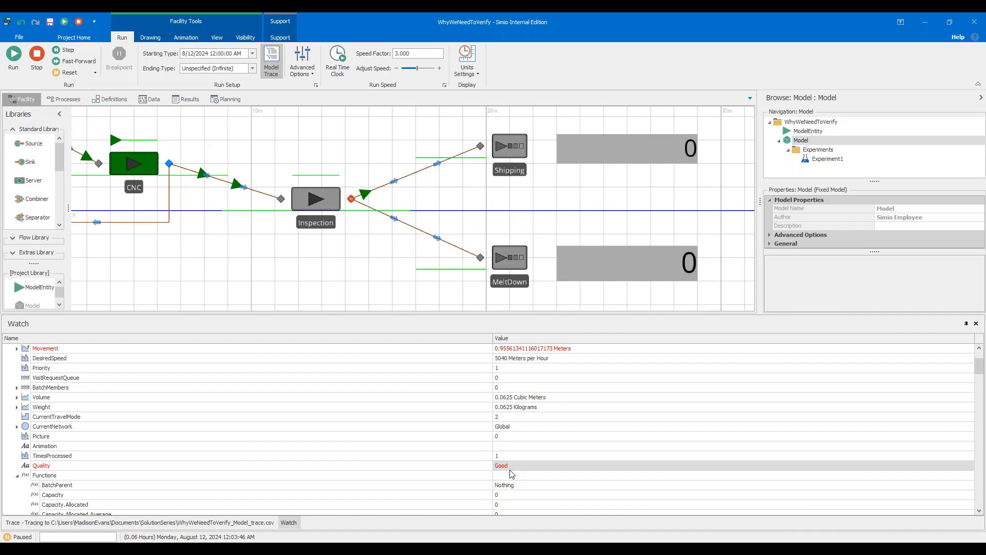
# Open the trace log and review the entries for the part leaving Inspection.
pyautogui.click(236, 522)
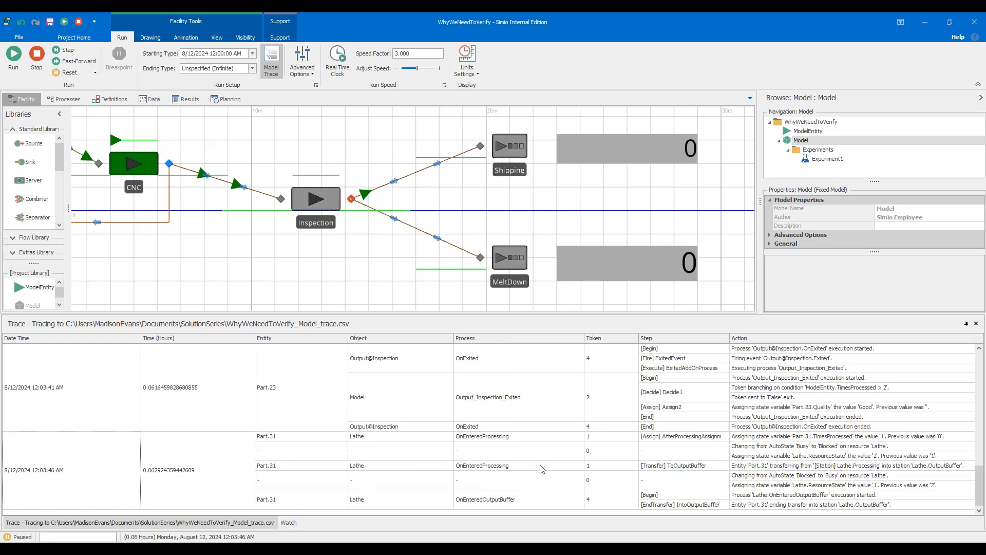
pyautogui.scroll(5, 294, 450)
pyautogui.scroll(-5, 294, 450)
pyautogui.scroll(3, 285, 450)
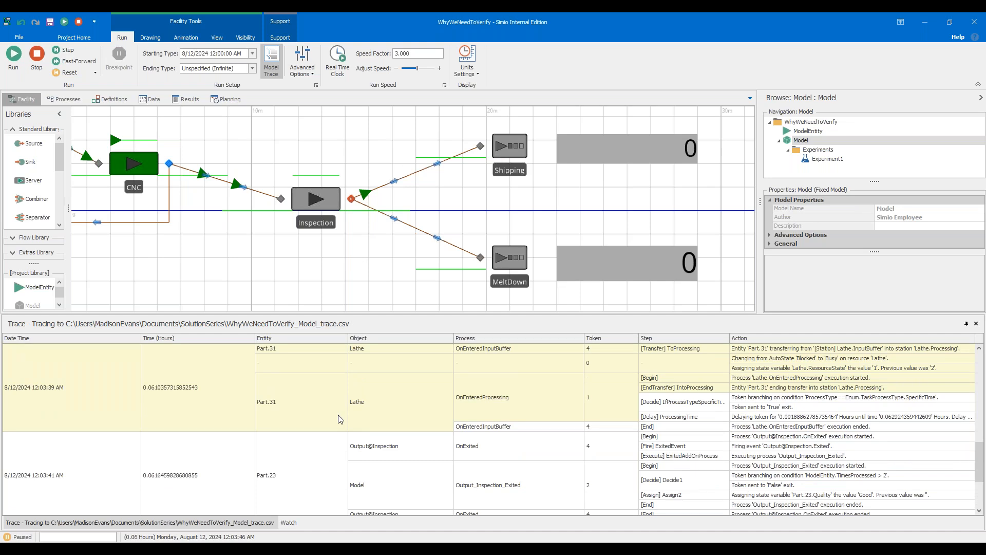
# Filter the trace log's Entity column to Part.23 and scroll through its entries.
pyautogui.click(345, 337)
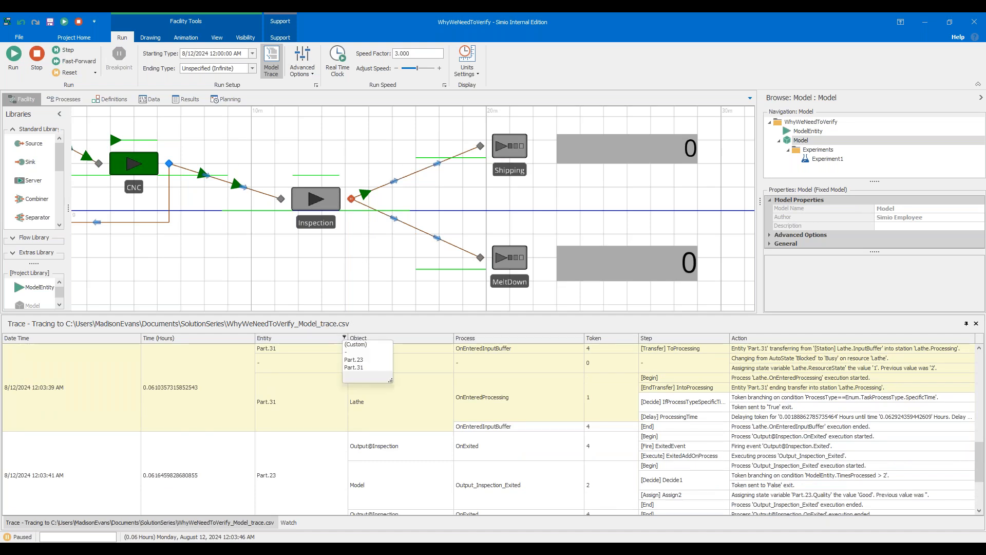
pyautogui.click(351, 360)
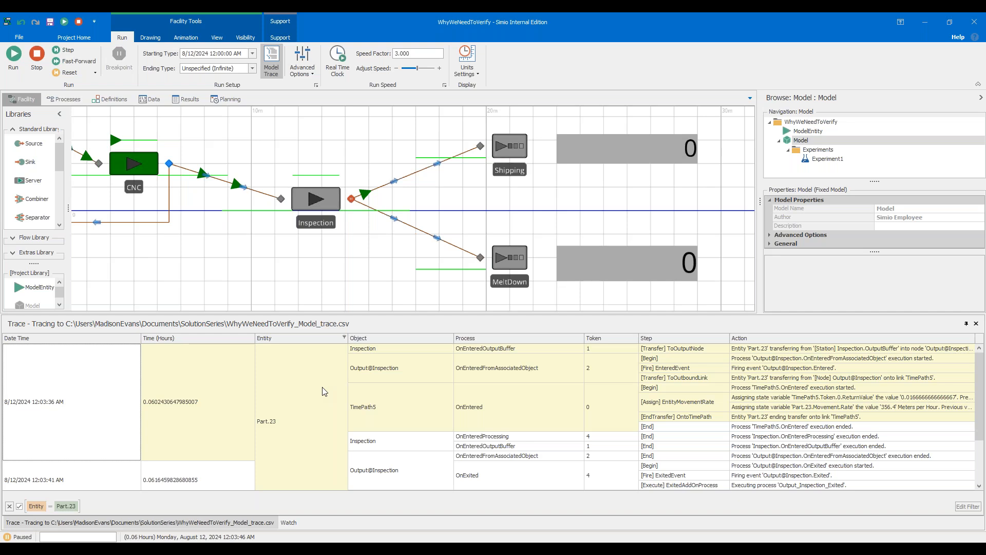
pyautogui.scroll(-2, 324, 391)
pyautogui.scroll(2, 325, 392)
pyautogui.scroll(-2, 324, 391)
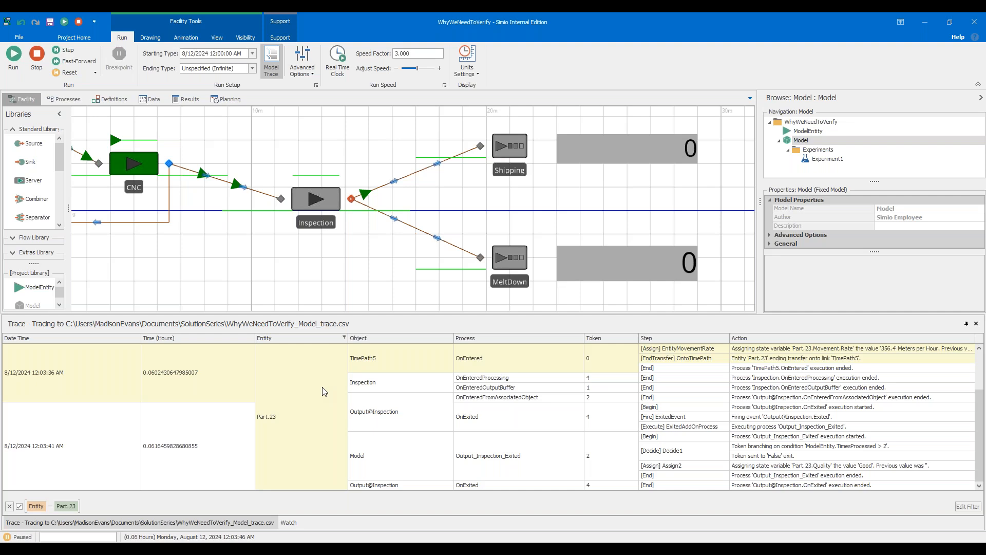
pyautogui.scroll(2, 324, 391)
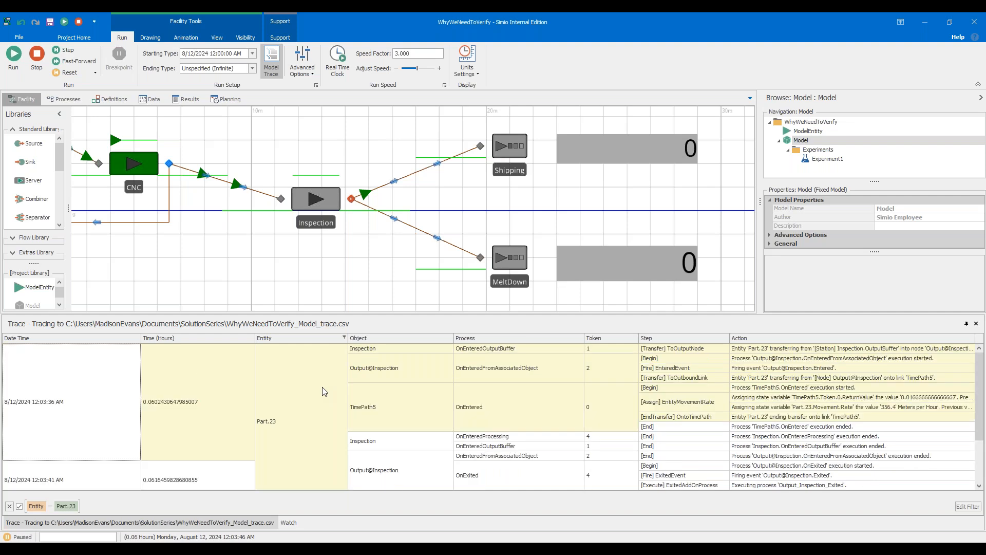
pyautogui.scroll(-2, 321, 402)
pyautogui.scroll(2, 321, 402)
pyautogui.scroll(-2, 327, 431)
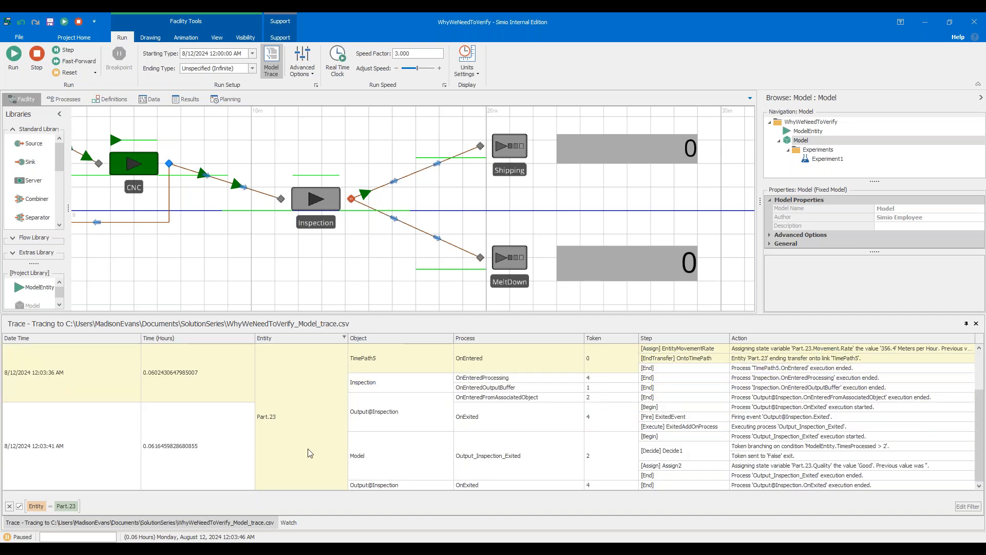
pyautogui.scroll(2, 309, 453)
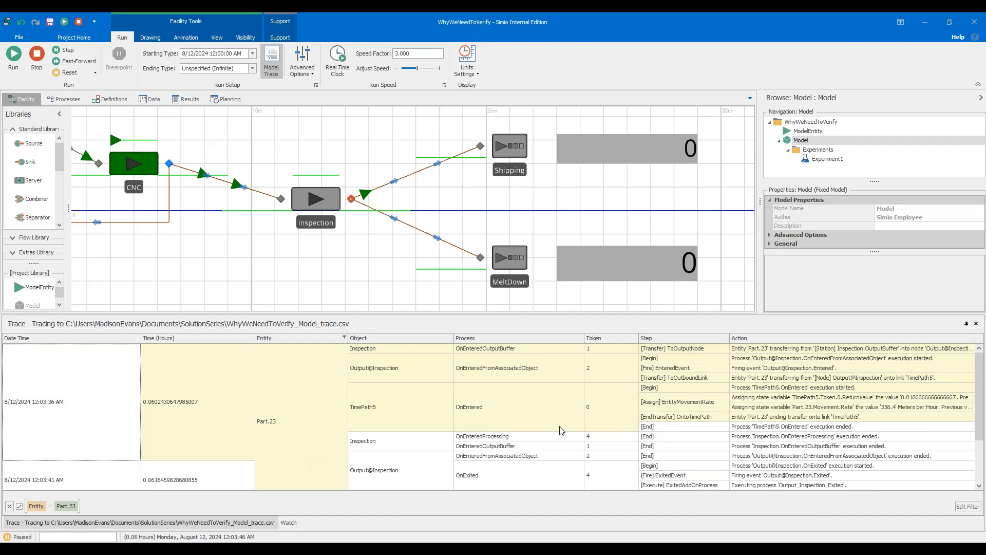
# Highlight the trace actions for Output@Inspection's Entered and Exited events, the Output_Inspection_Exited process and the Quality assignment.
pyautogui.click(845, 370)
pyautogui.moveTo(838, 368); pyautogui.dragTo(710, 372)
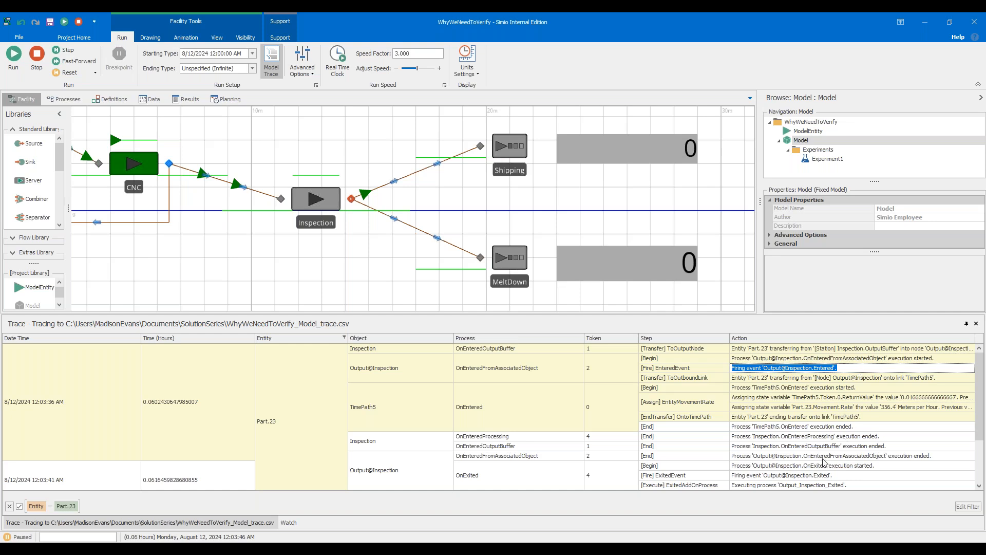
pyautogui.scroll(-1, 834, 462)
pyautogui.click(840, 447)
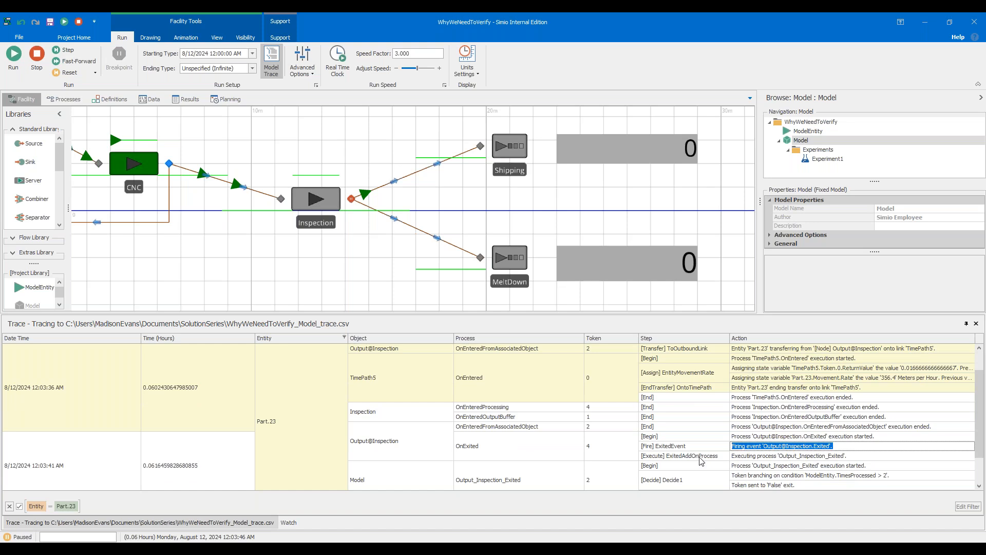
pyautogui.scroll(1, 700, 457)
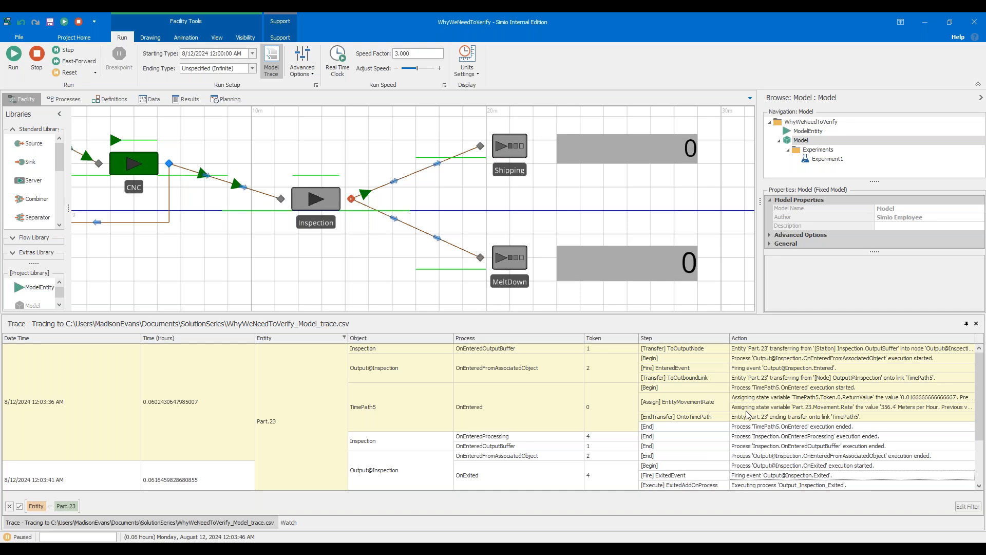
pyautogui.click(853, 367)
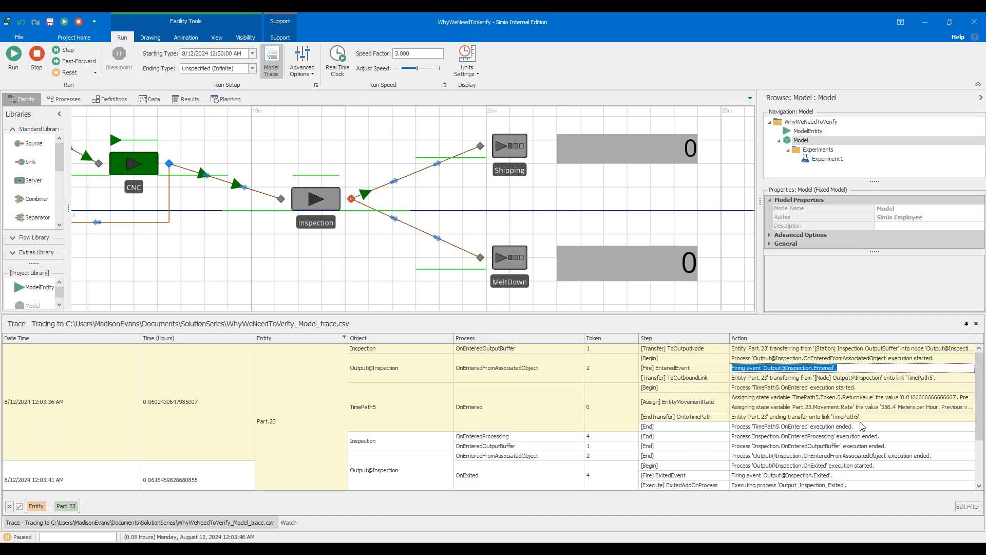
pyautogui.moveTo(956, 377); pyautogui.dragTo(731, 374)
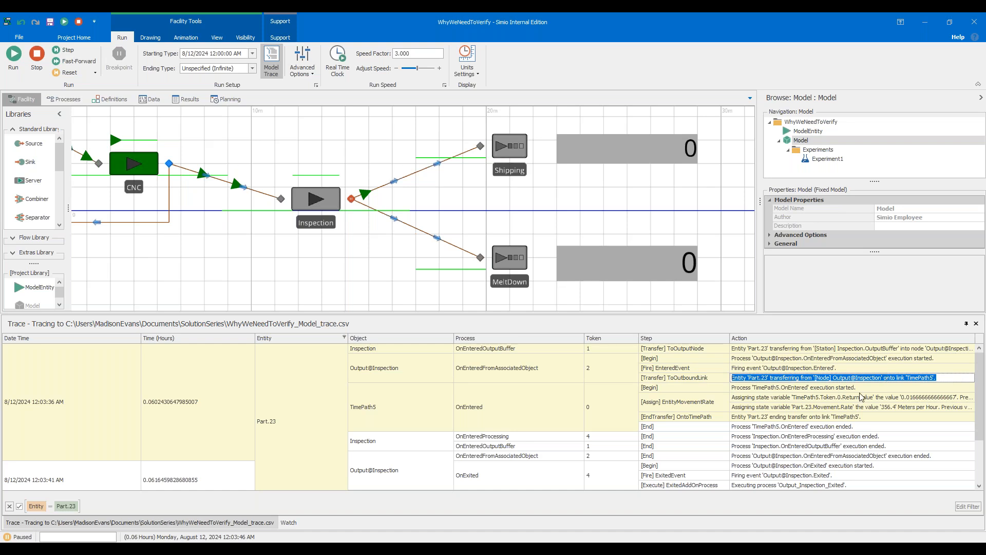
pyautogui.scroll(-1, 857, 393)
pyautogui.moveTo(866, 391); pyautogui.dragTo(732, 397)
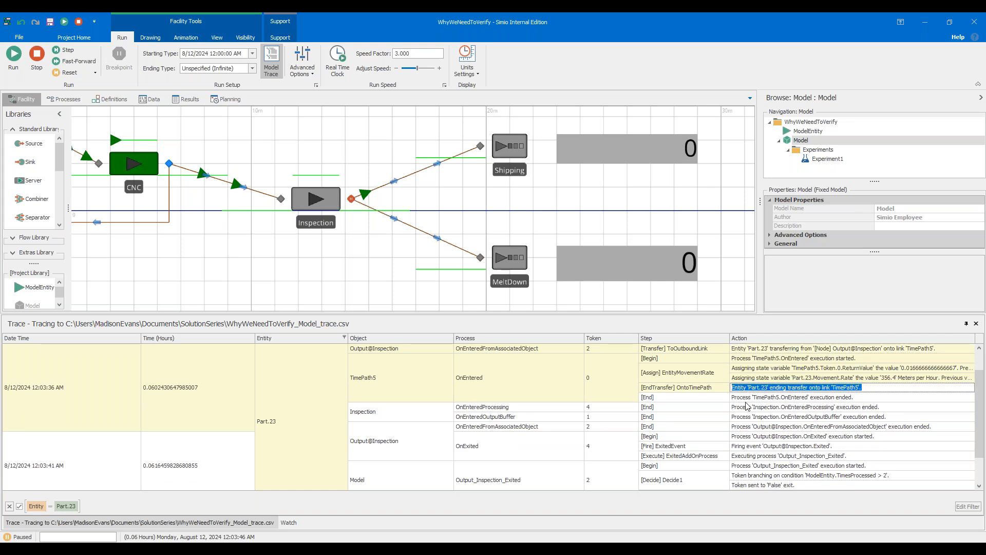
pyautogui.scroll(-1, 747, 406)
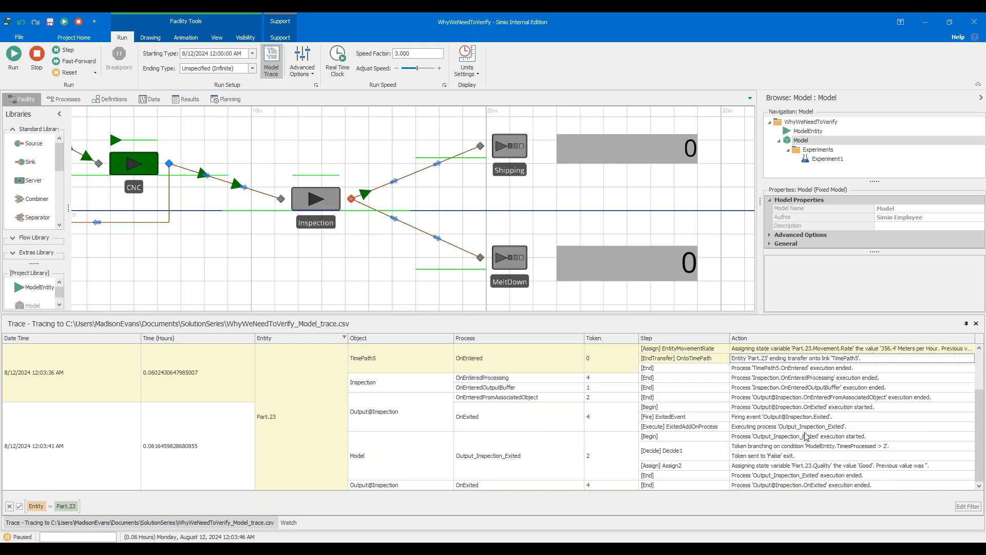
pyautogui.moveTo(869, 428); pyautogui.dragTo(736, 438)
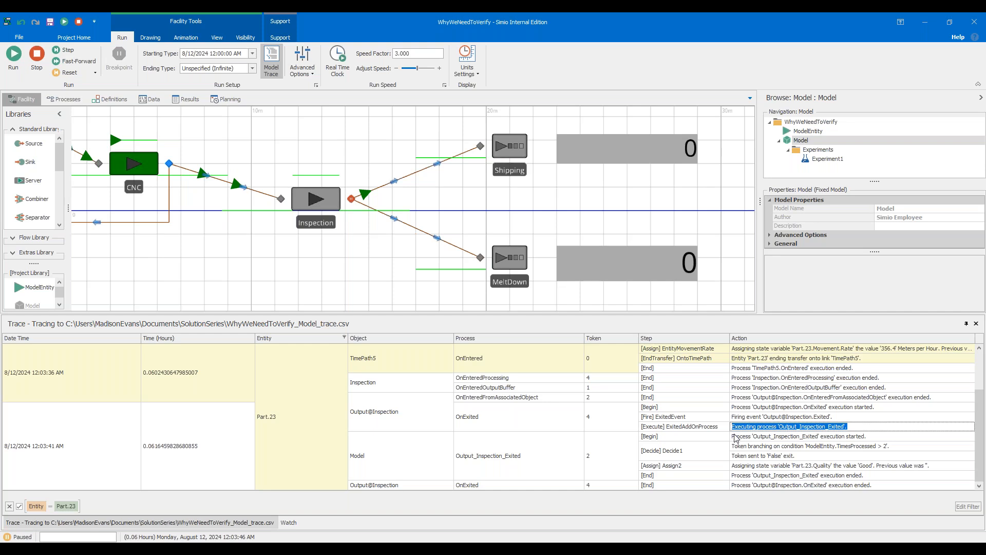
pyautogui.click(817, 493)
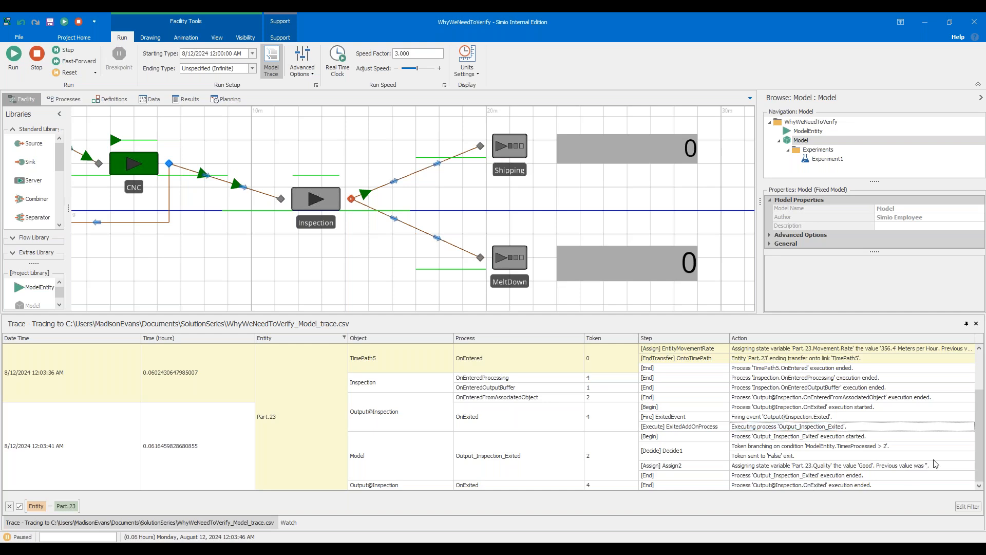
pyautogui.moveTo(934, 467); pyautogui.dragTo(723, 468)
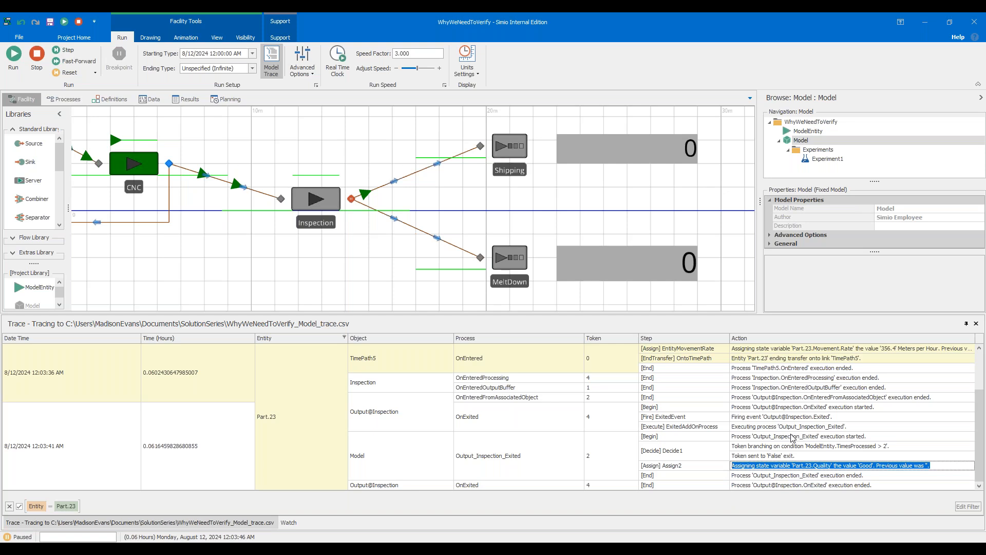
pyautogui.scroll(2, 794, 437)
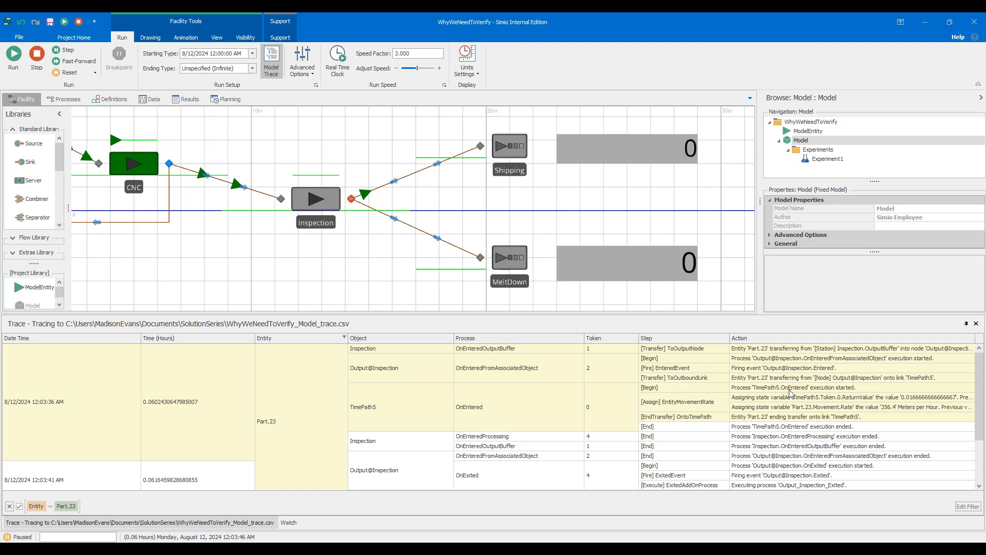
# Stop the run and move the Output_Inspection_Exited add-on process on Output@Inspection from the Exited trigger to the Entered trigger.
pyautogui.moveTo(569, 322); pyautogui.dragTo(572, 477)
pyautogui.moveTo(408, 305); pyautogui.dragTo(422, 375)
pyautogui.click(366, 269)
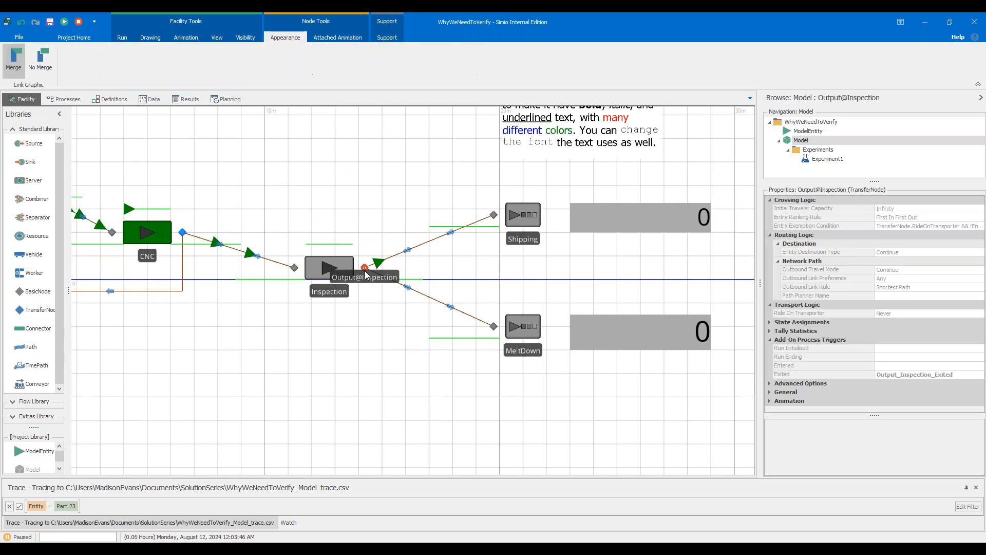
pyautogui.click(79, 21)
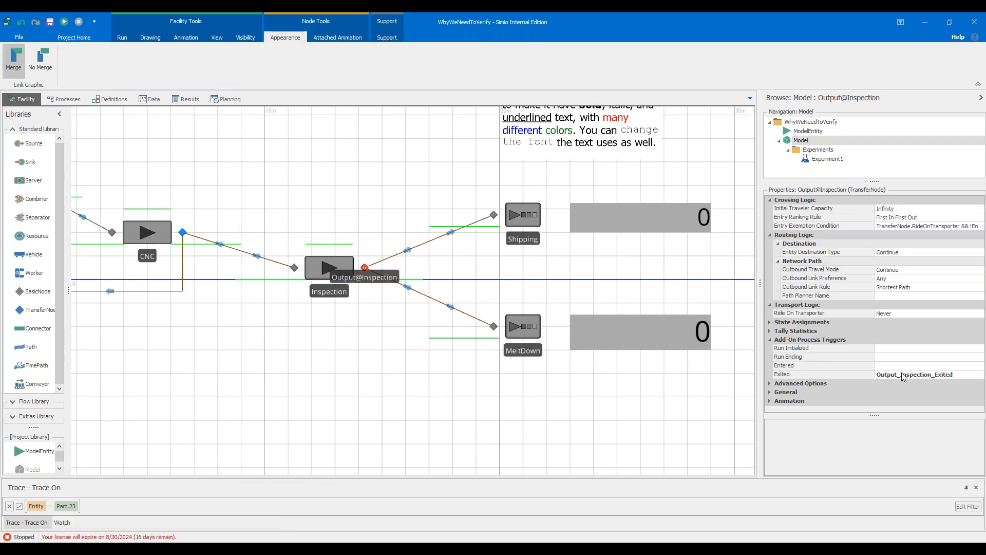
pyautogui.click(959, 375)
pyautogui.moveTo(956, 375); pyautogui.dragTo(856, 378)
pyautogui.hotkey('ctrl', 'c')
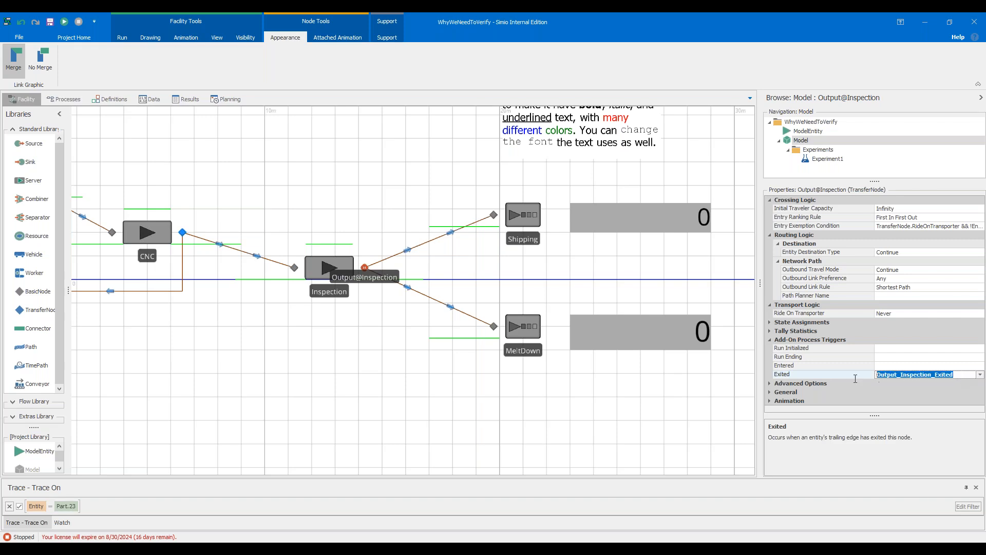
pyautogui.click(894, 366)
pyautogui.hotkey('ctrl', 'v')
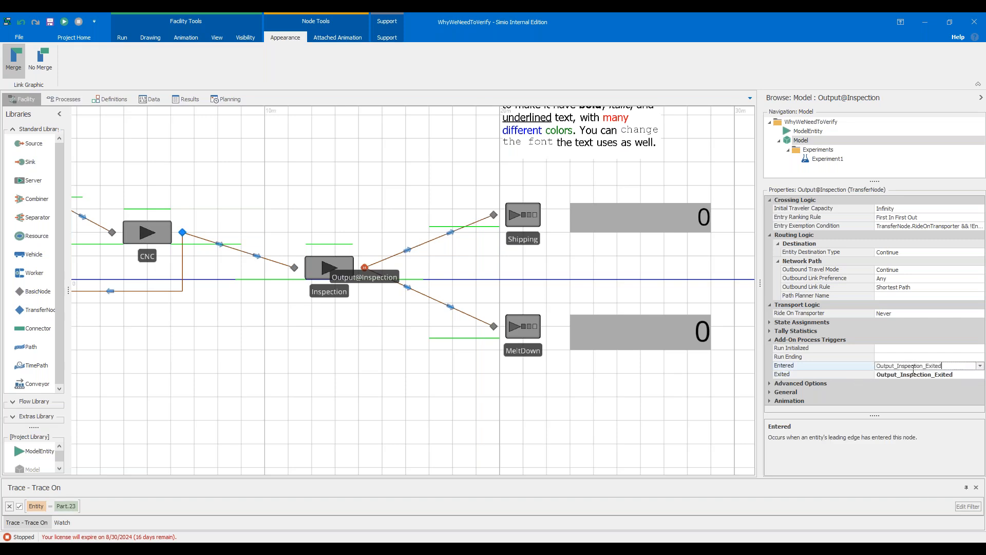
pyautogui.click(953, 376)
pyautogui.moveTo(953, 377); pyautogui.dragTo(858, 380)
pyautogui.press('Delete')
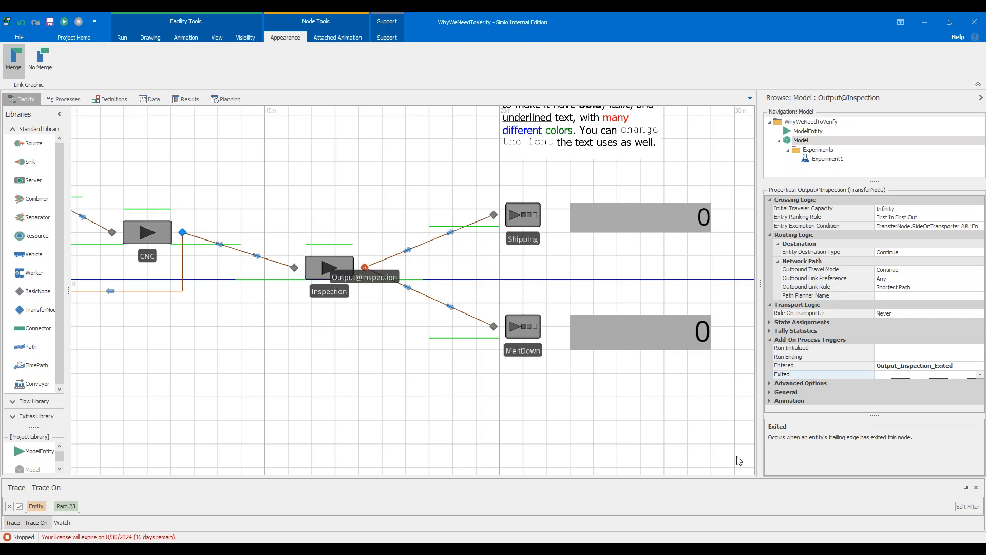
# Fast-forward the simulation to the breakpoint and remove the breakpoint from the Output@Inspection node.
pyautogui.click(349, 407)
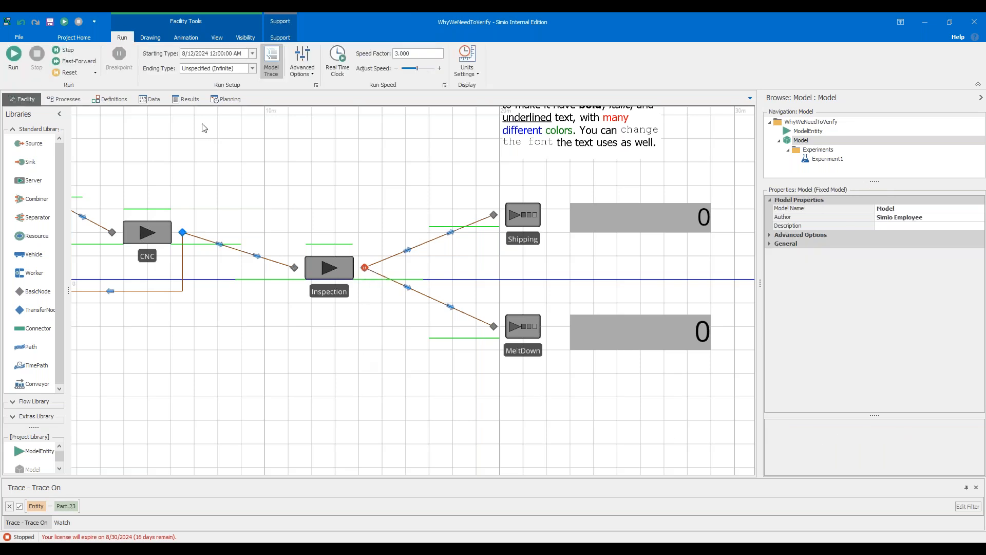
pyautogui.click(67, 60)
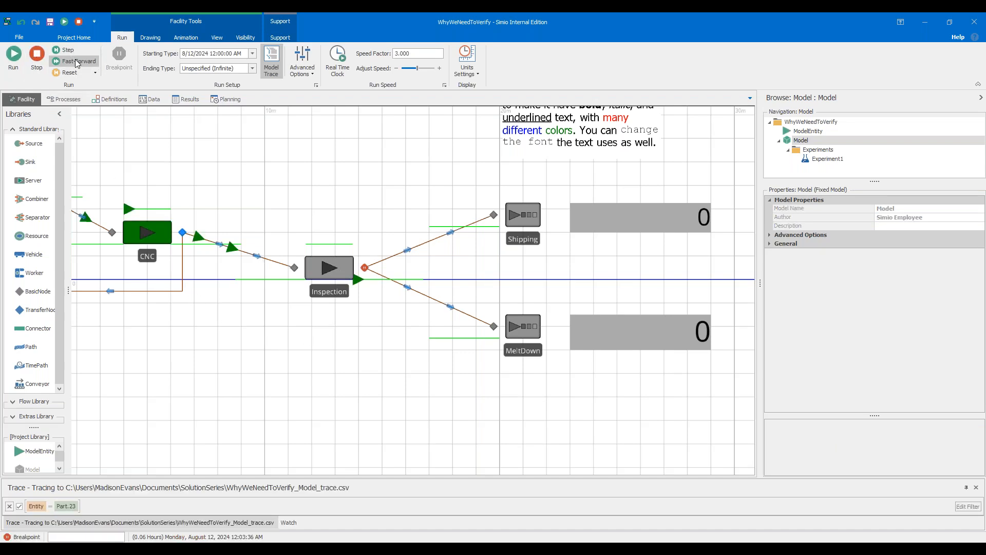
pyautogui.rightClick(364, 267)
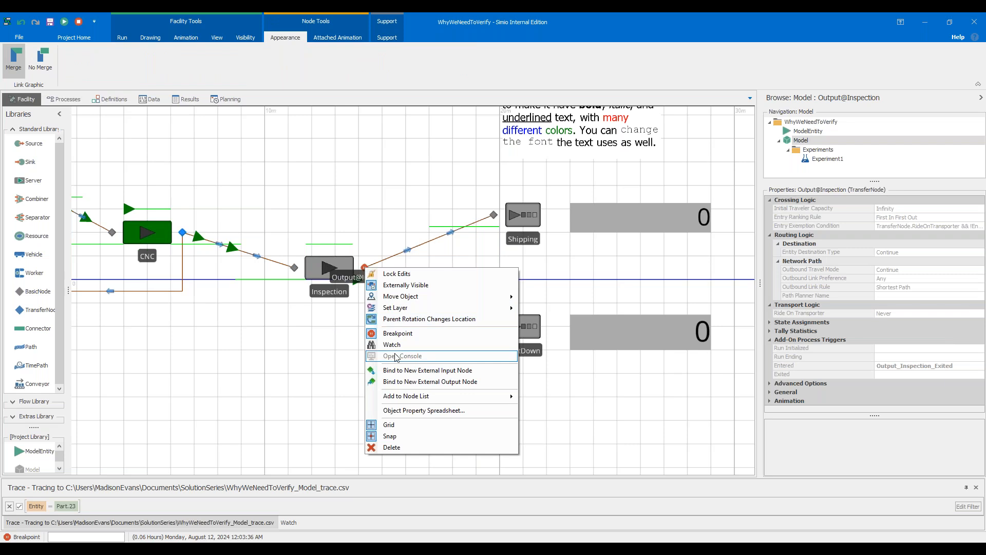
pyautogui.click(398, 333)
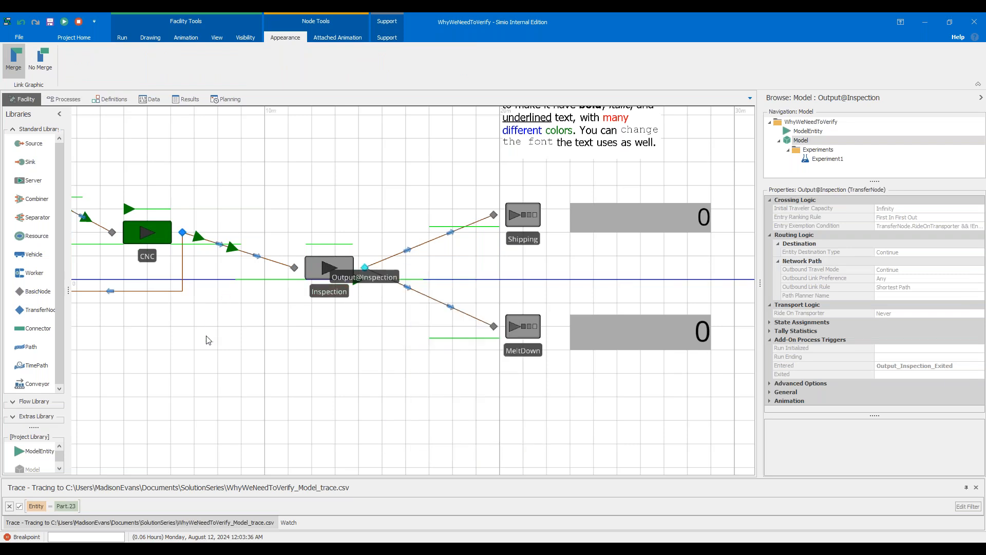
# Resume the simulation run and stop it once parts reach Shipping.
pyautogui.click(122, 37)
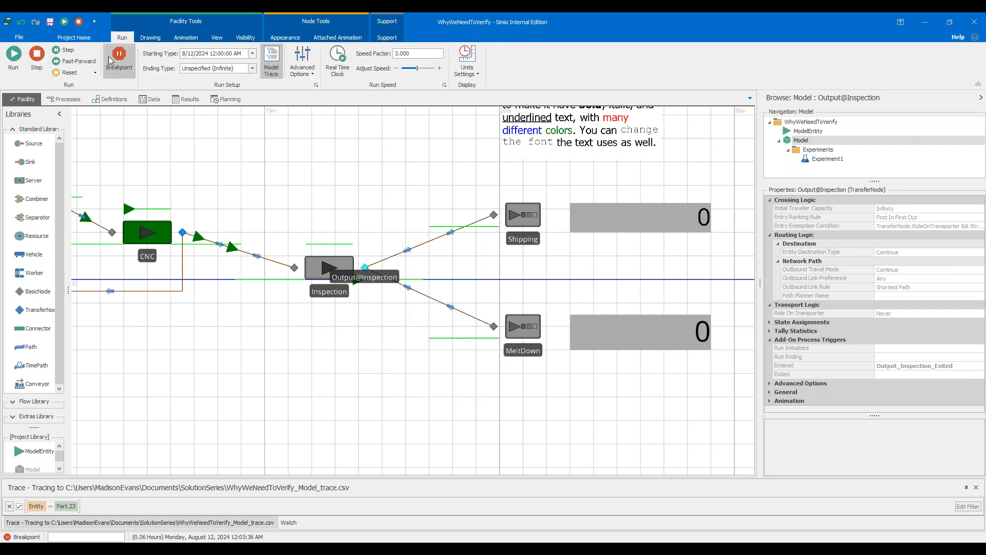
pyautogui.click(14, 74)
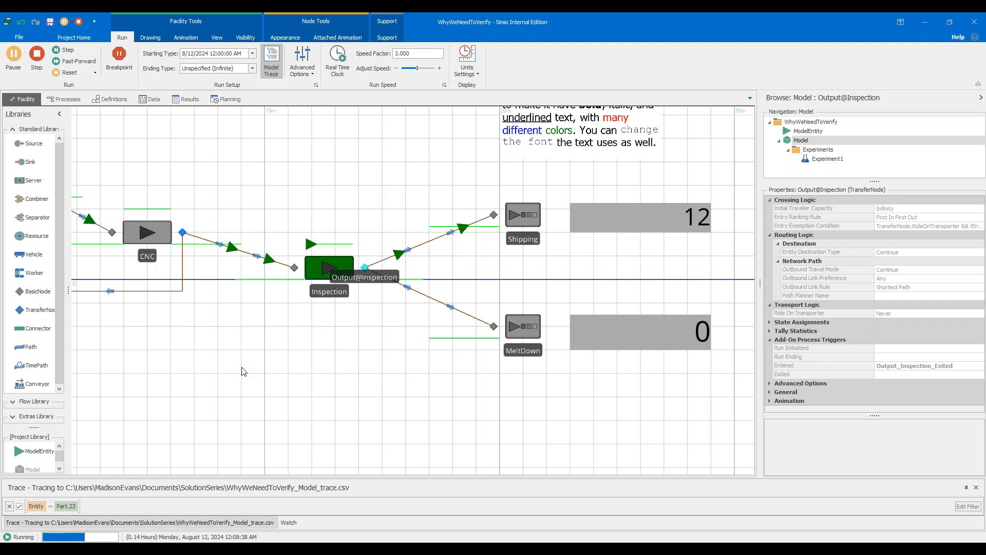
pyautogui.click(44, 67)
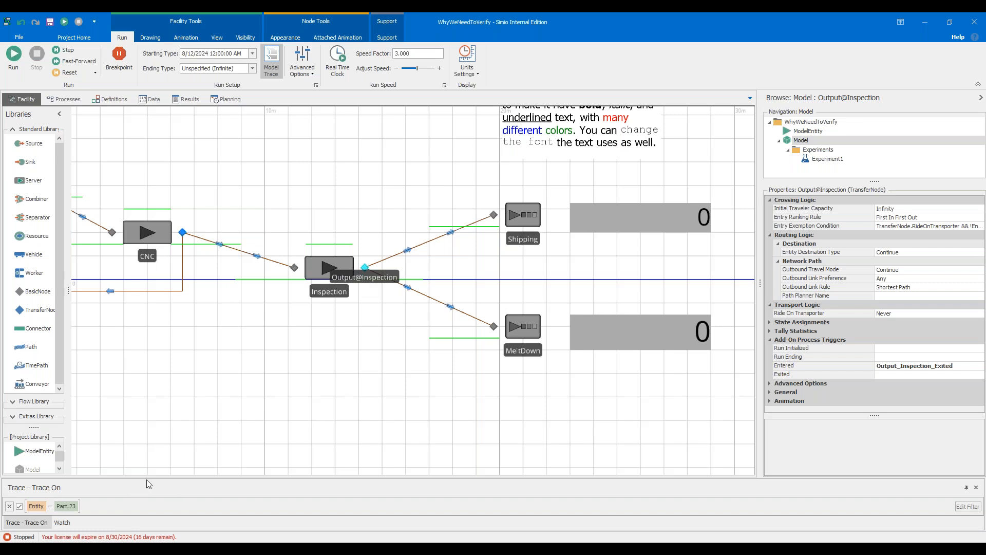
# Enlarge the trace panel to review Part.23's final entries, switching between the Trace and Watch tabs.
pyautogui.moveTo(152, 480); pyautogui.dragTo(171, 374)
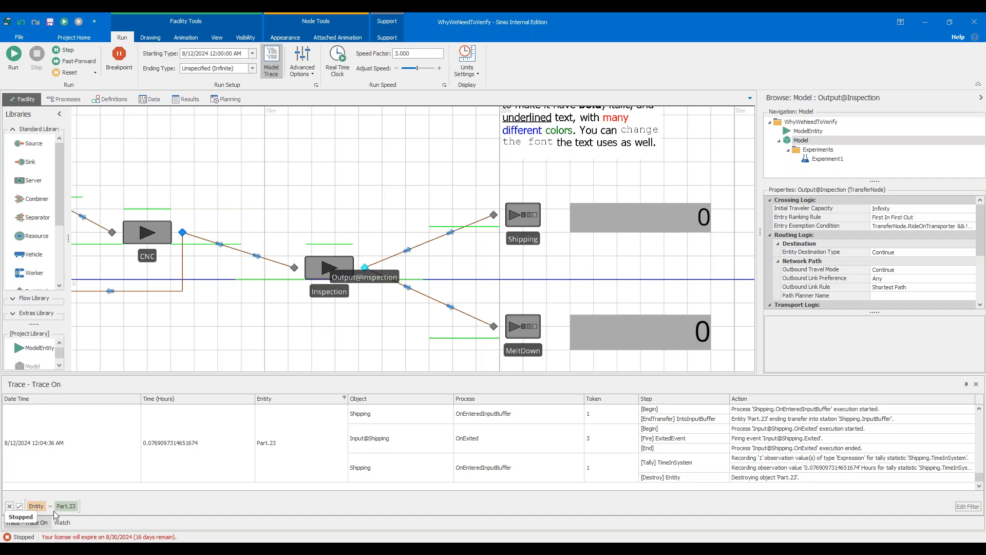
pyautogui.moveTo(132, 381); pyautogui.dragTo(139, 303)
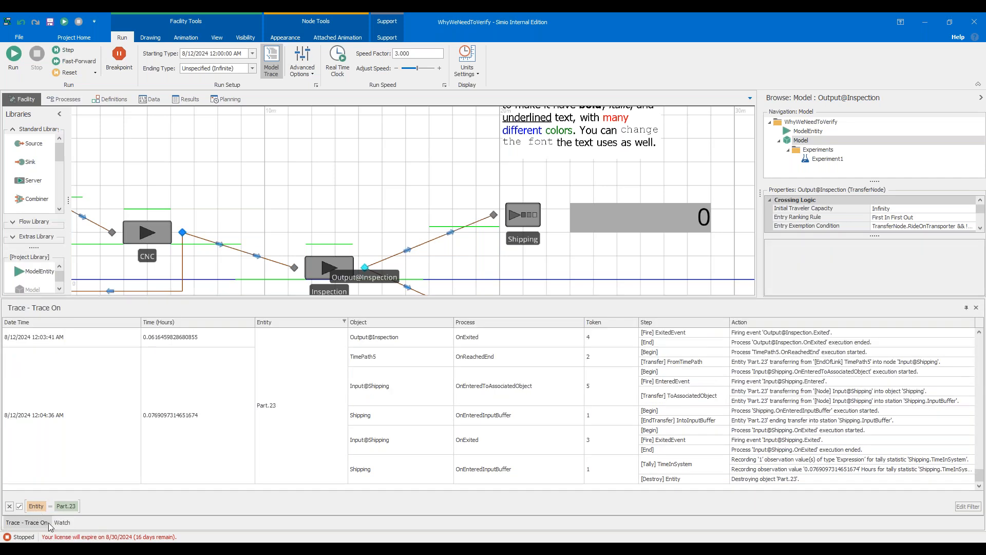
pyautogui.click(62, 522)
pyautogui.click(45, 523)
pyautogui.click(60, 522)
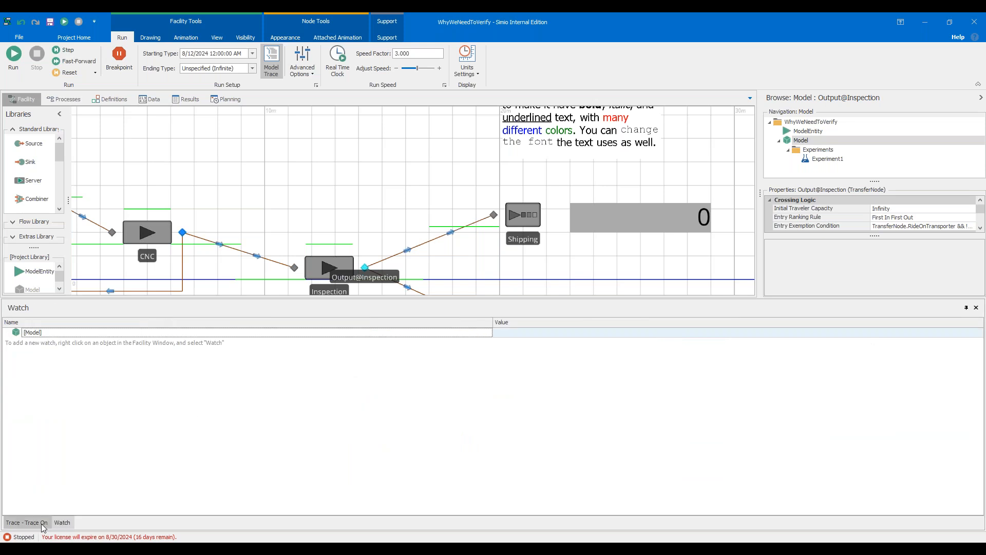
pyautogui.click(42, 523)
pyautogui.click(59, 522)
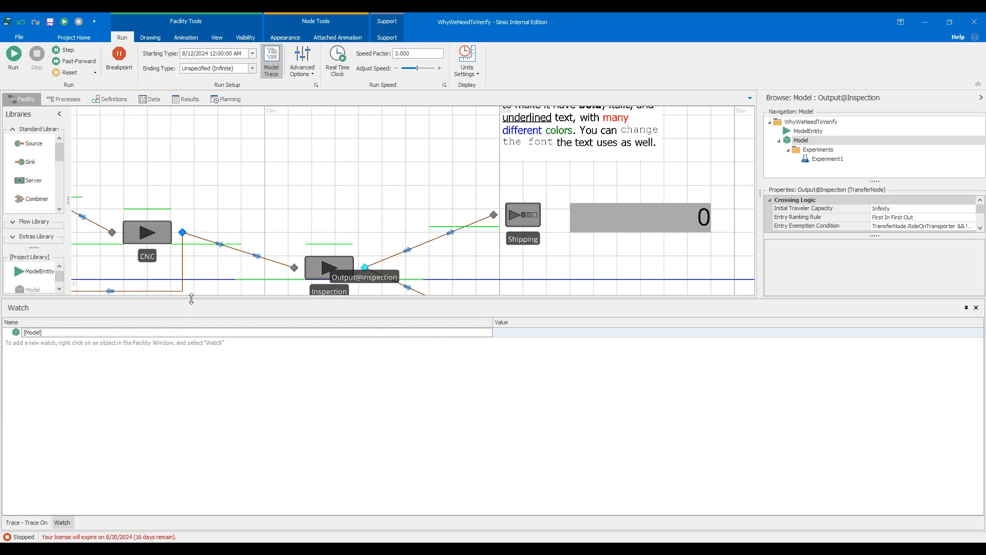
pyautogui.click(36, 523)
pyautogui.click(61, 523)
pyautogui.click(48, 523)
pyautogui.click(62, 522)
pyautogui.moveTo(321, 299); pyautogui.dragTo(323, 390)
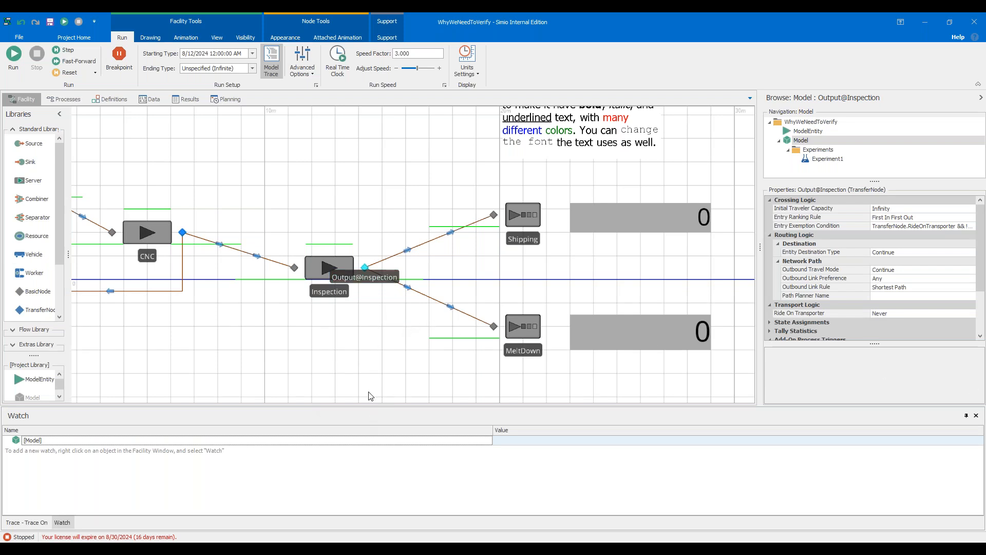
pyautogui.click(364, 333)
pyautogui.moveTo(326, 348); pyautogui.dragTo(437, 353)
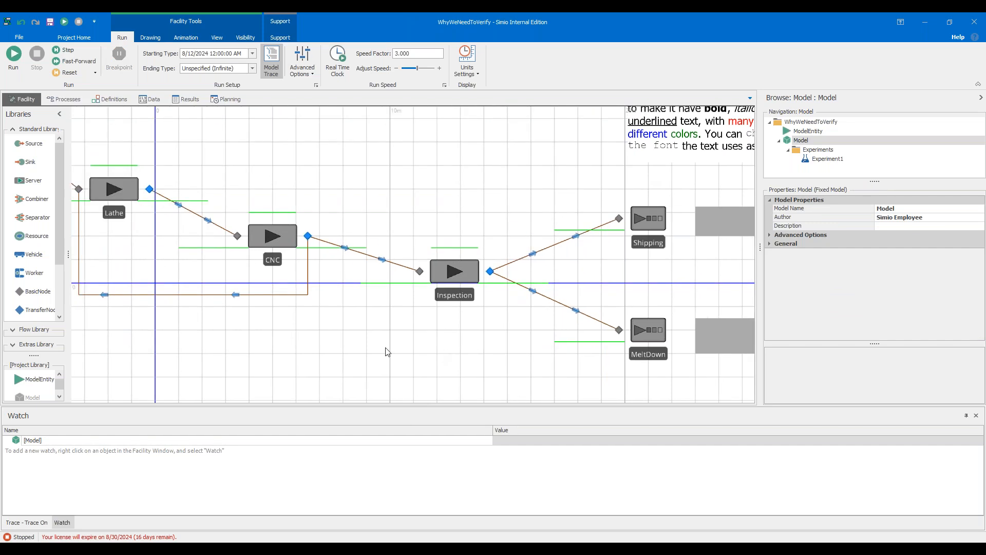
# Set the Part entity's Dynamic Label Text expression to ModelEntity.TimesProcessed.
pyautogui.scroll(-2, 385, 350)
pyautogui.moveTo(377, 337); pyautogui.dragTo(404, 348)
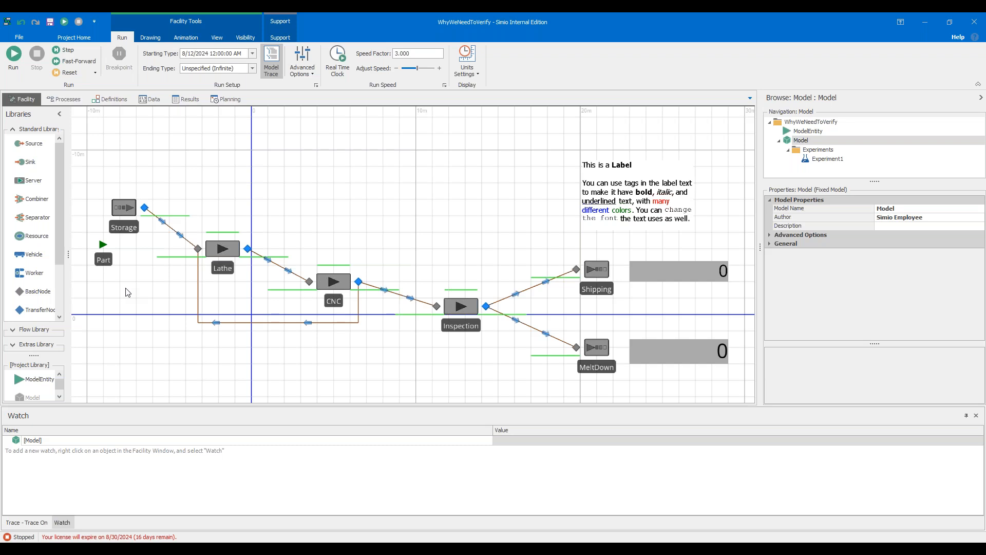
pyautogui.click(103, 248)
pyautogui.scroll(-2, 846, 318)
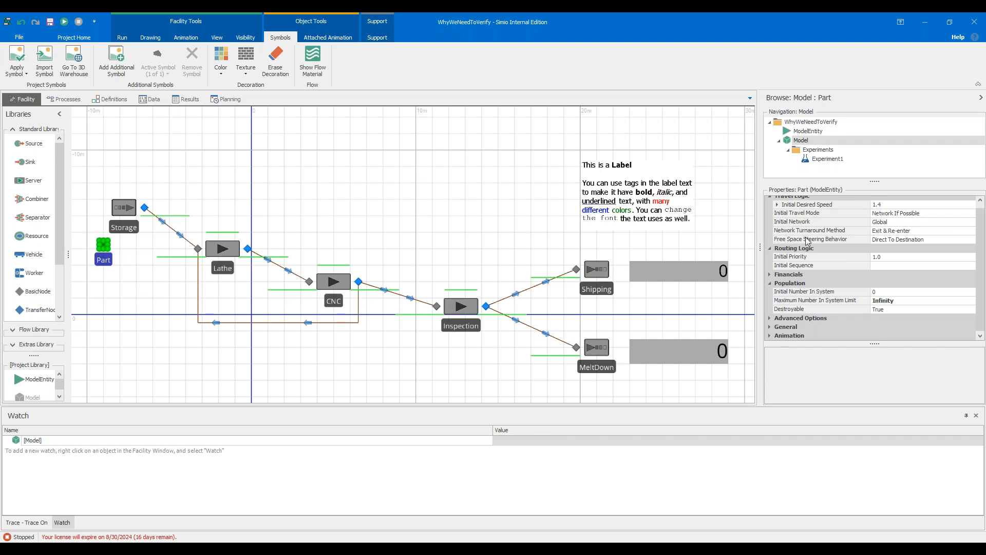
pyautogui.click(772, 336)
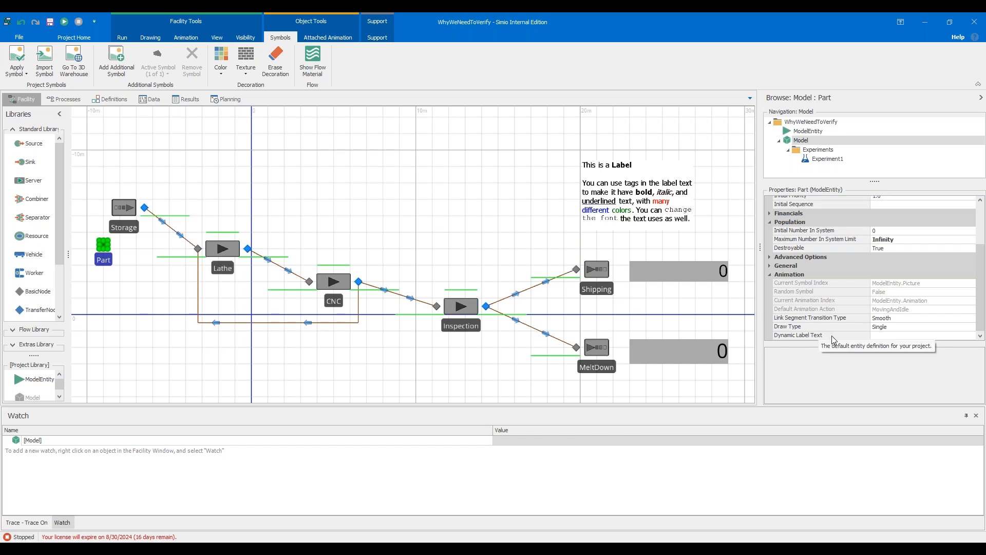
pyautogui.click(888, 337)
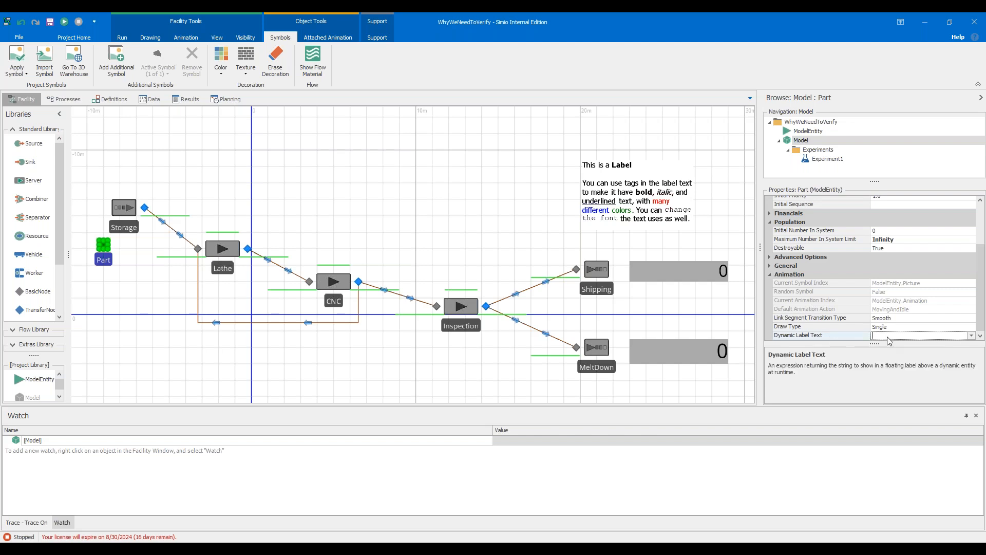
pyautogui.click(971, 336)
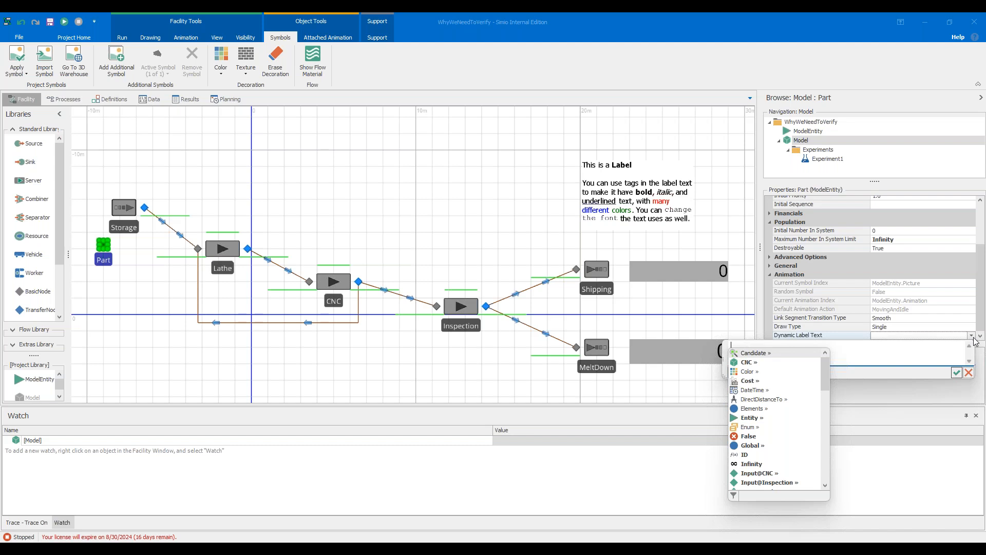
pyautogui.write('ModelEntity.')
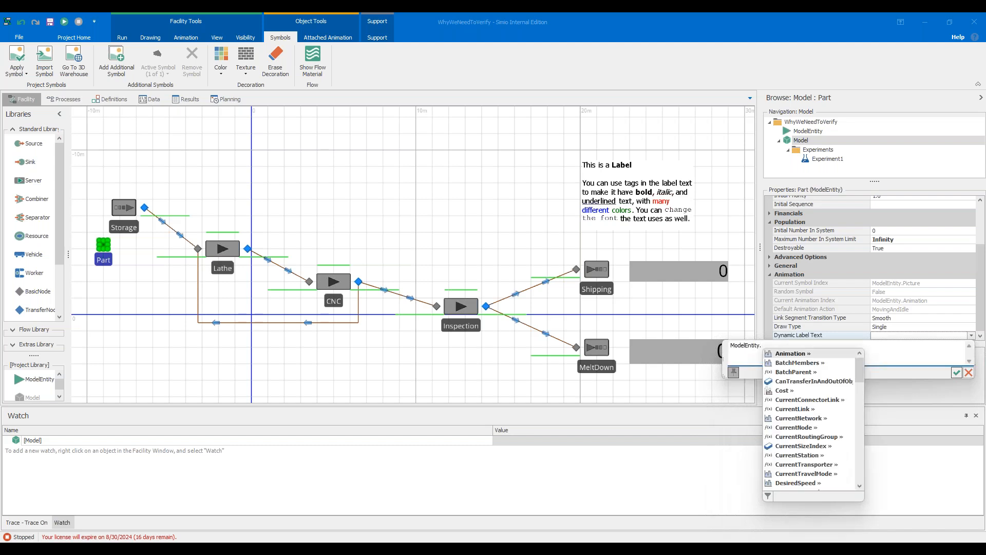
pyautogui.write('TimesProcessed')
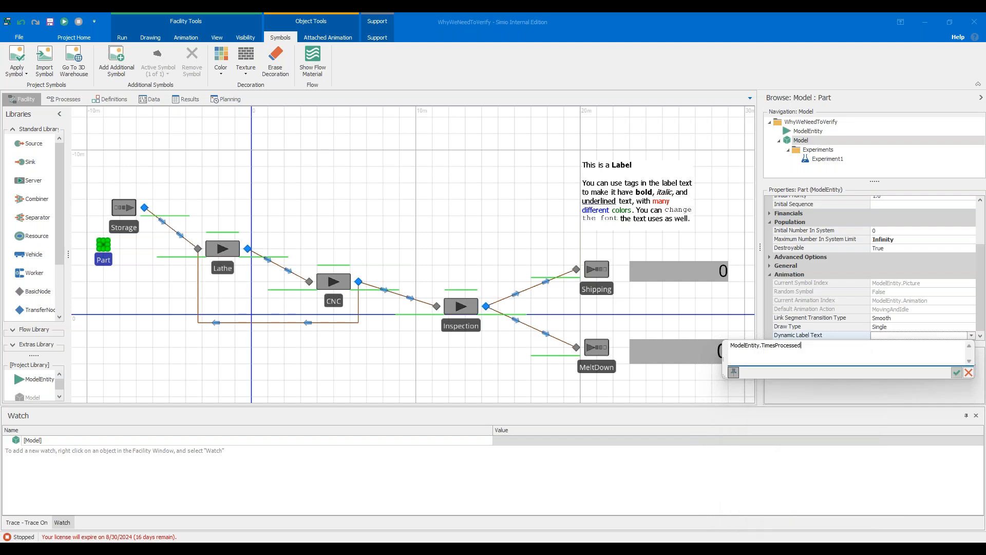
pyautogui.click(957, 372)
# Set the run speed factor to 1, then run the model and pause it to watch the part labels.
pyautogui.click(122, 37)
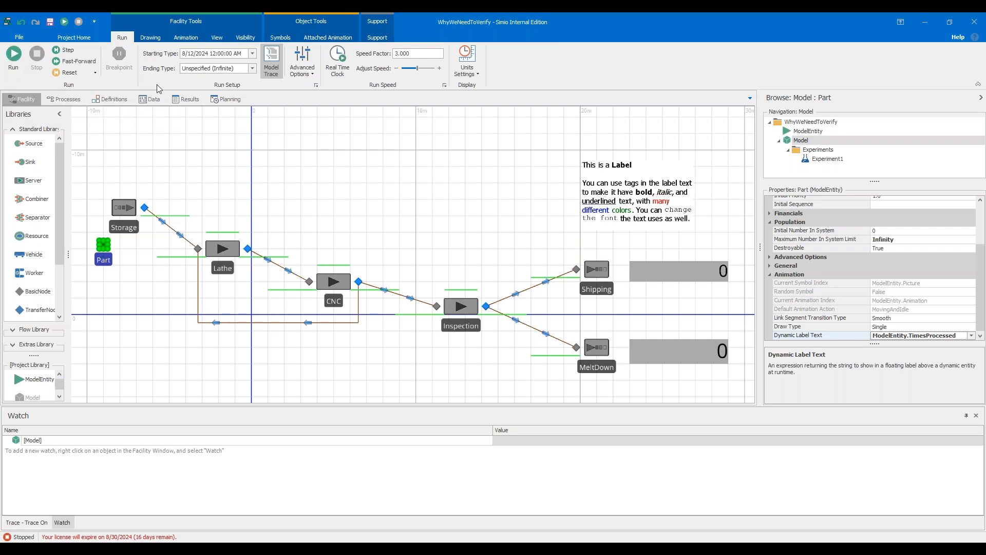
pyautogui.click(421, 53)
pyautogui.write('1')
pyautogui.click(358, 144)
pyautogui.click(13, 54)
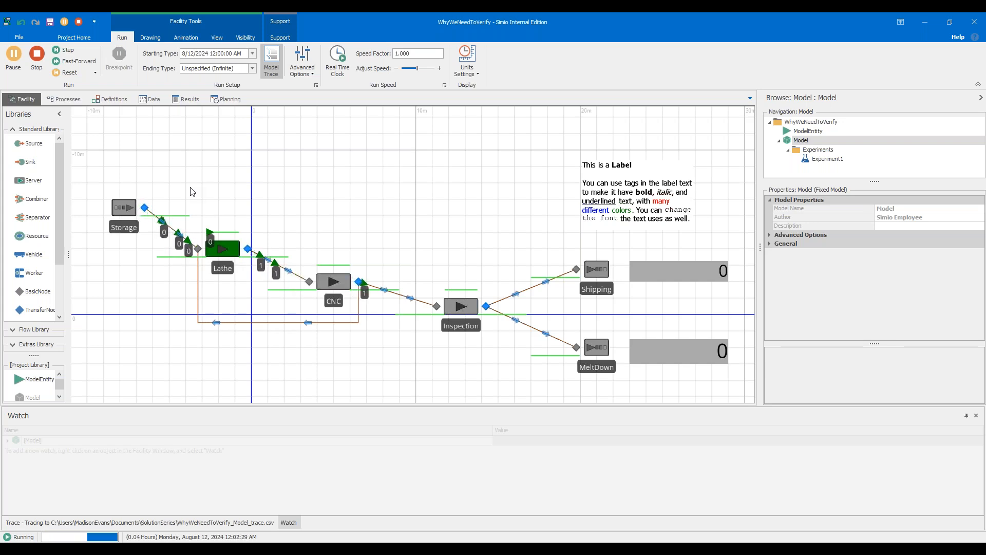
pyautogui.click(14, 61)
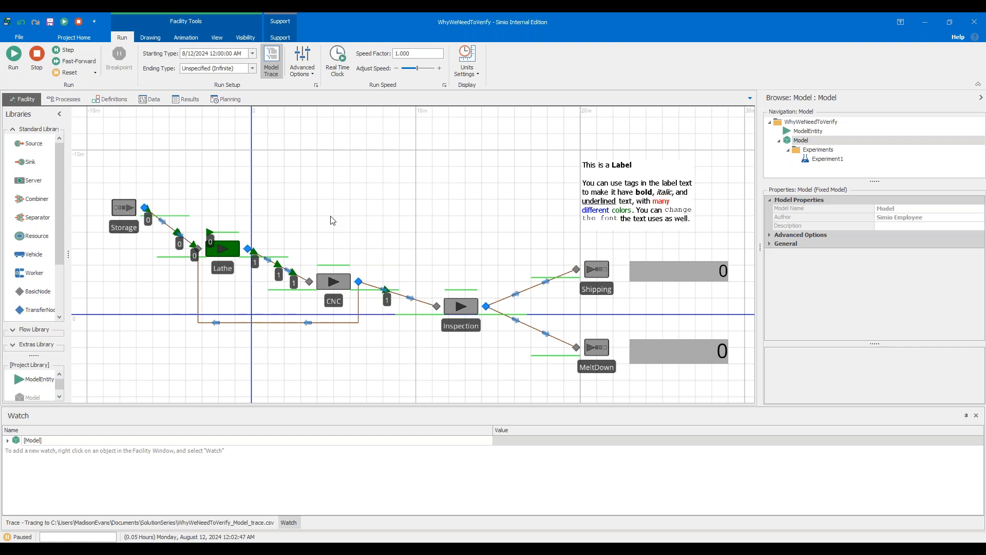
# Switch to the PointQueue model window, run it briefly and pause it.
pyautogui.moveTo(551, 552)
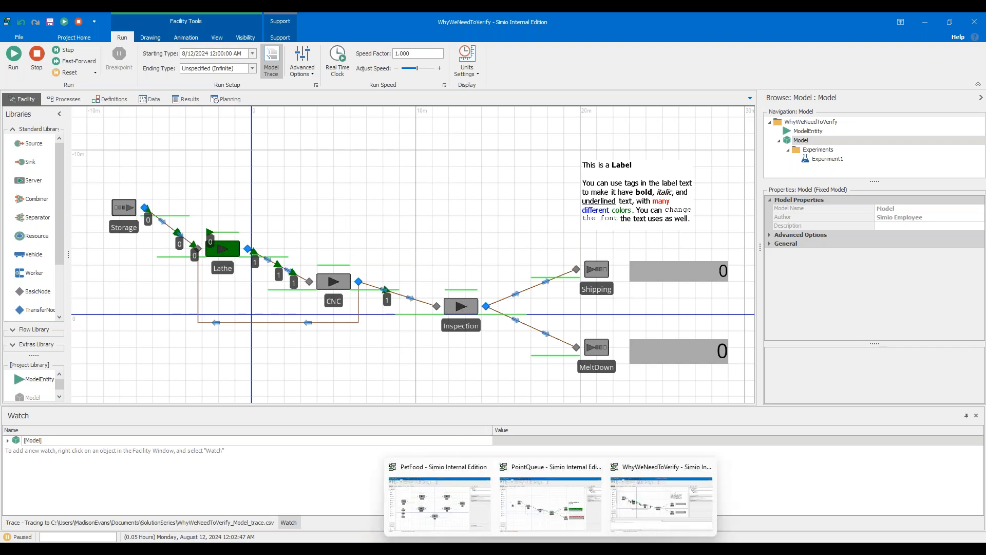
pyautogui.click(551, 503)
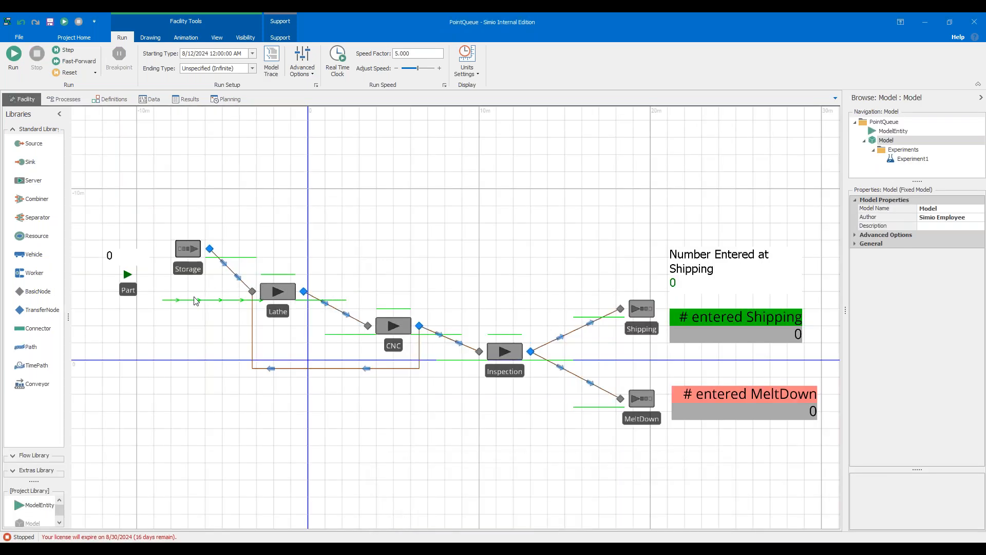
pyautogui.click(21, 66)
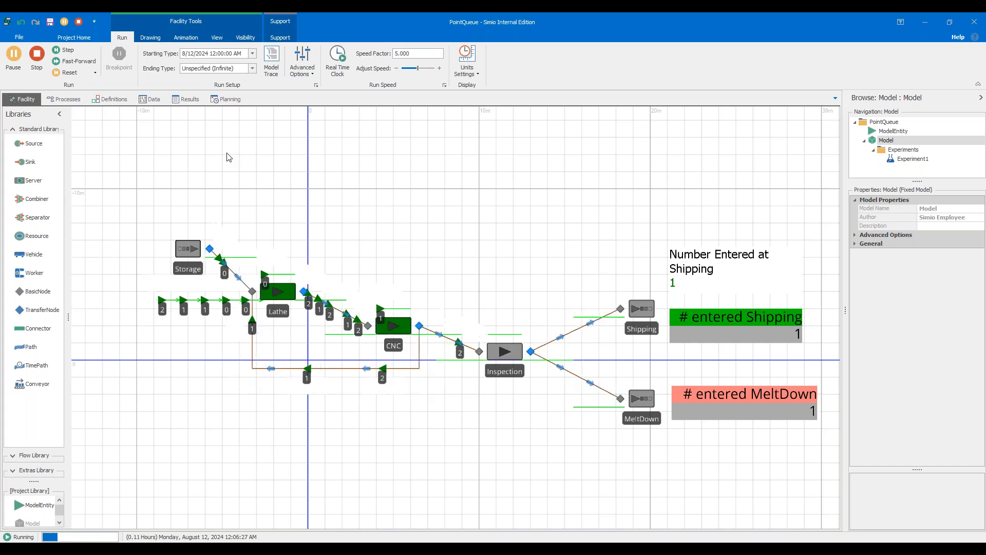
pyautogui.click(16, 64)
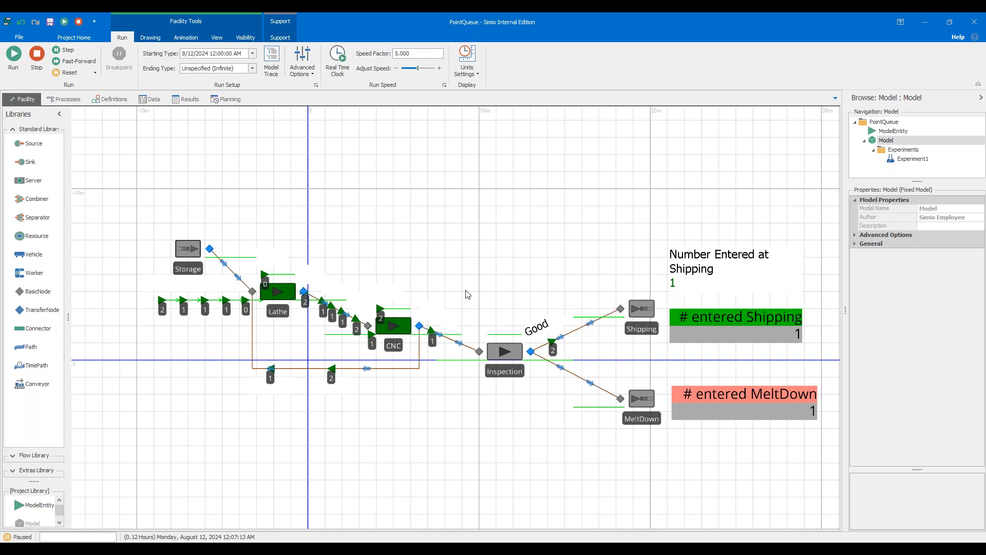
# Select the Lathe's input buffer queue and toggle queue animation visibility off and back on.
pyautogui.click(195, 301)
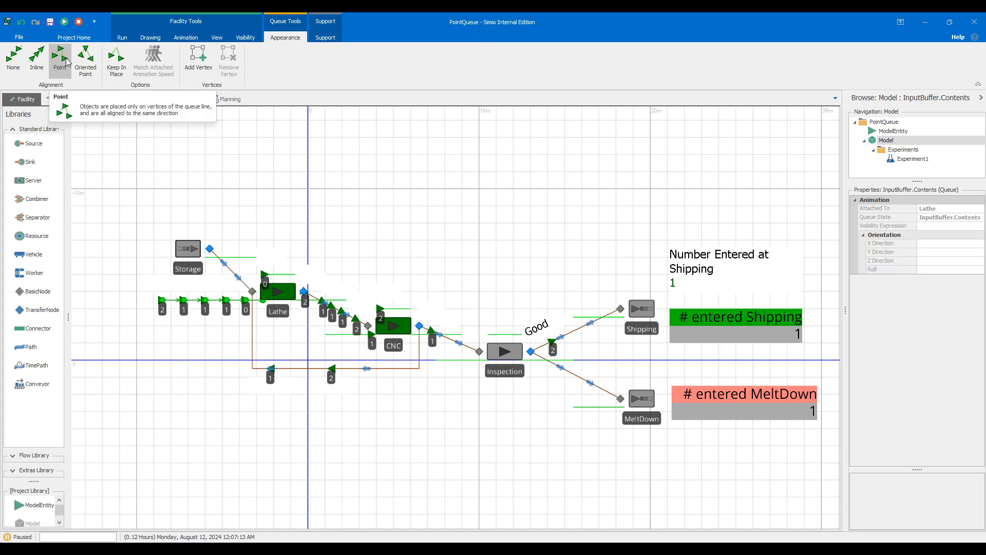
pyautogui.click(163, 304)
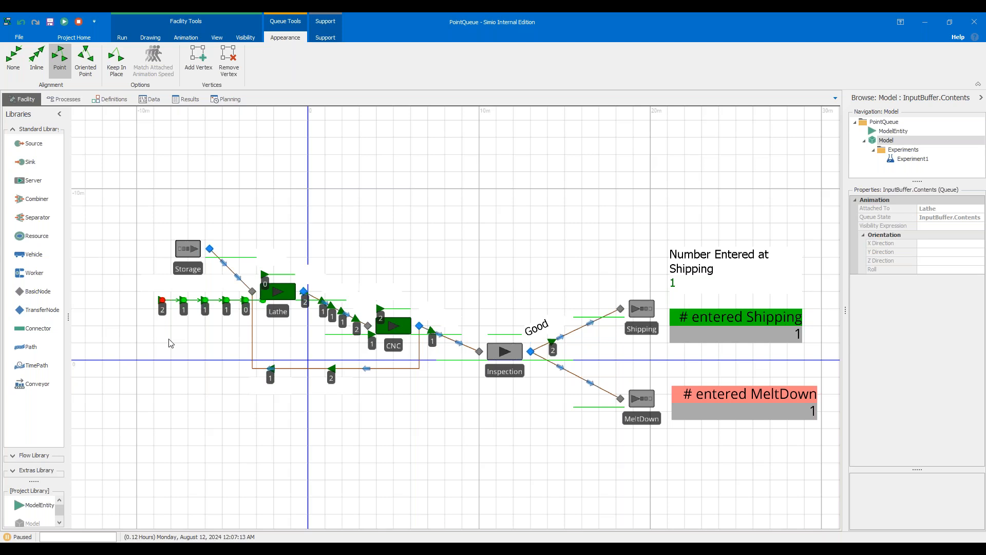
pyautogui.click(185, 37)
pyautogui.click(245, 37)
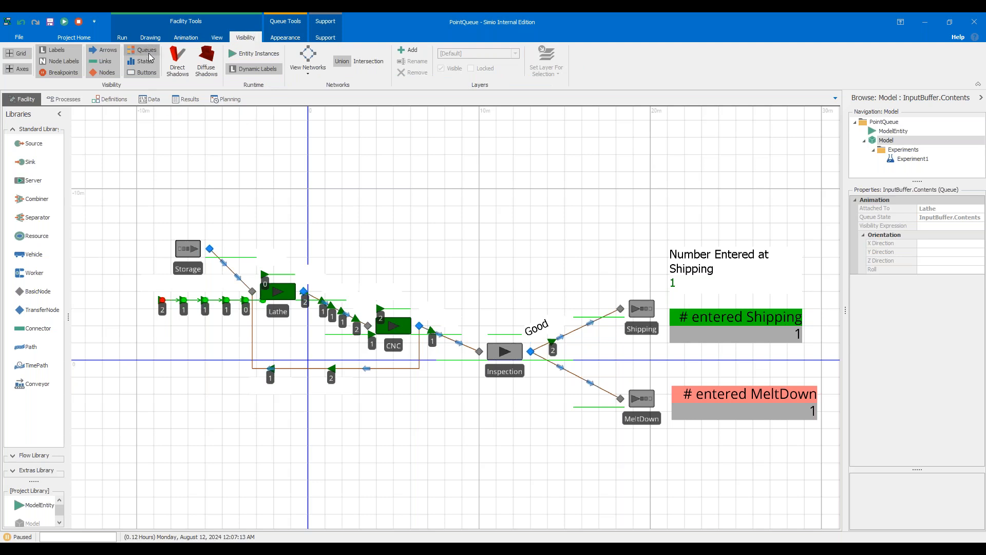
pyautogui.click(149, 55)
pyautogui.click(148, 50)
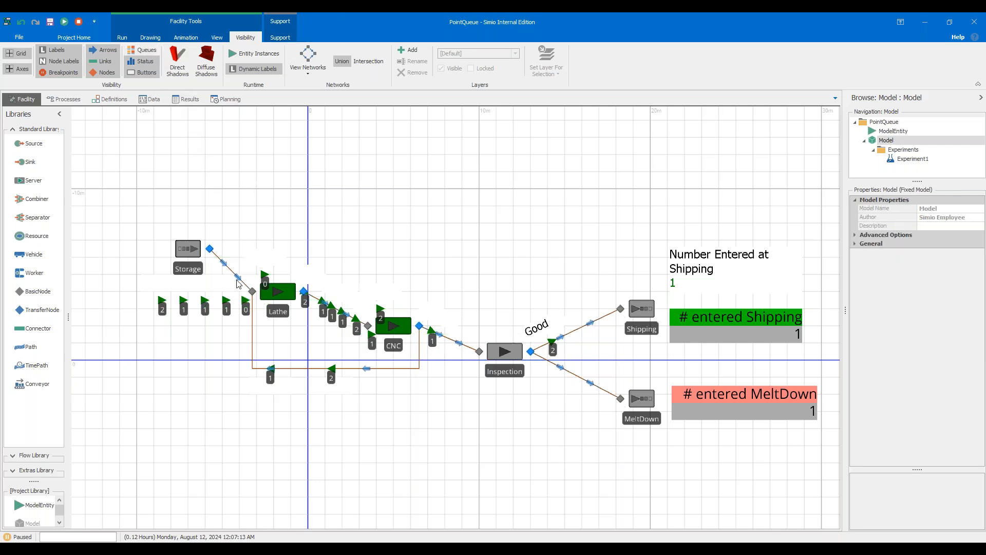
pyautogui.scroll(3, 239, 284)
pyautogui.scroll(-3, 194, 289)
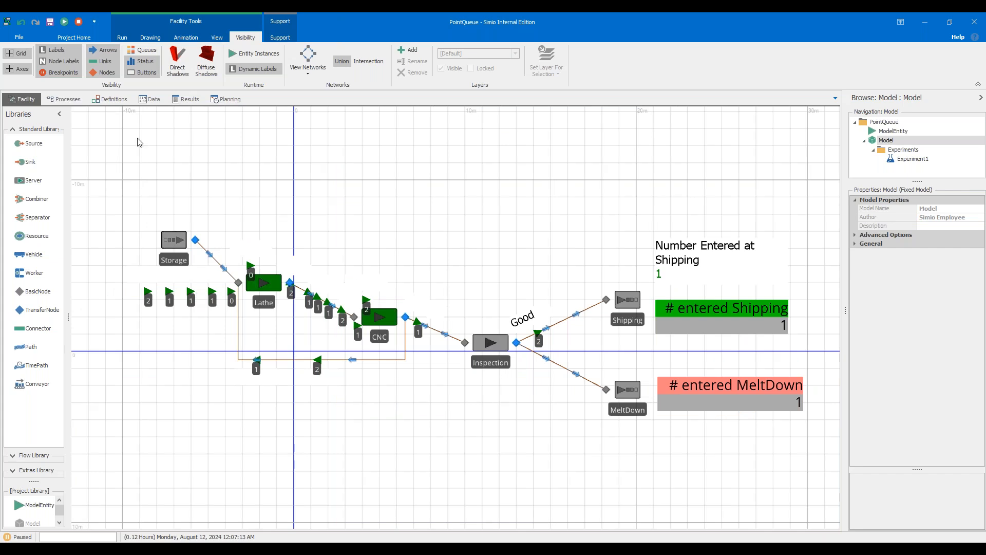
pyautogui.click(143, 50)
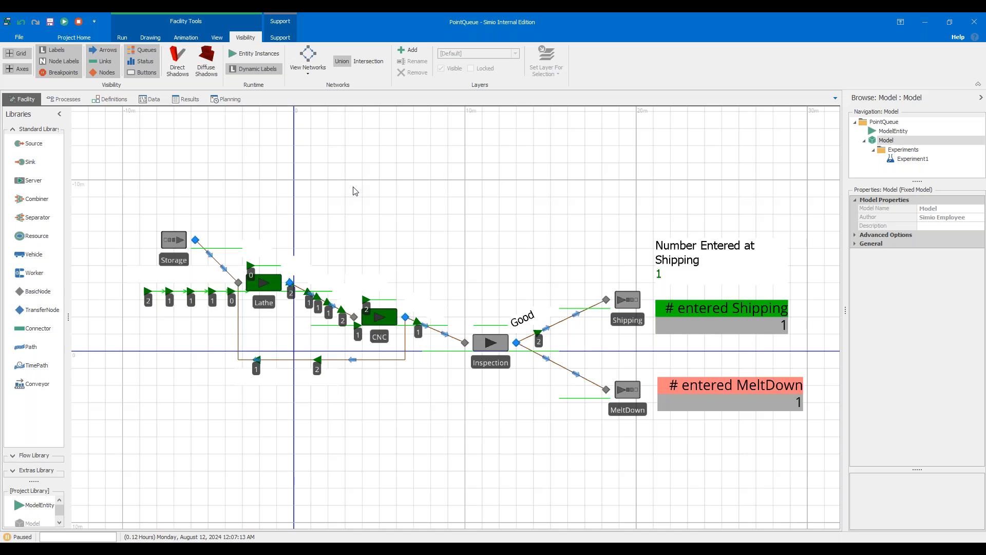
# Select the MeltDown status label, the Number Entered floor label and the Good label to review them.
pyautogui.click(697, 390)
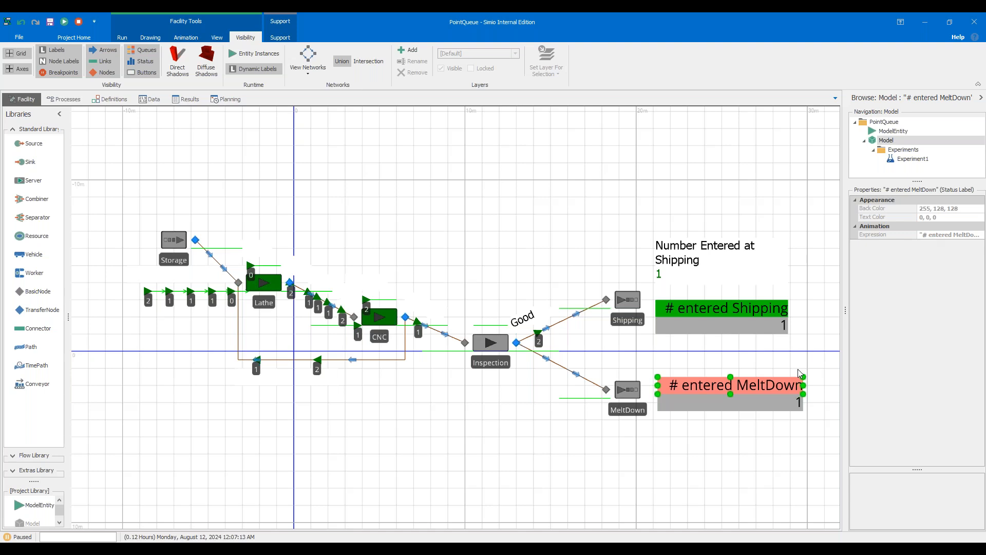
pyautogui.click(748, 261)
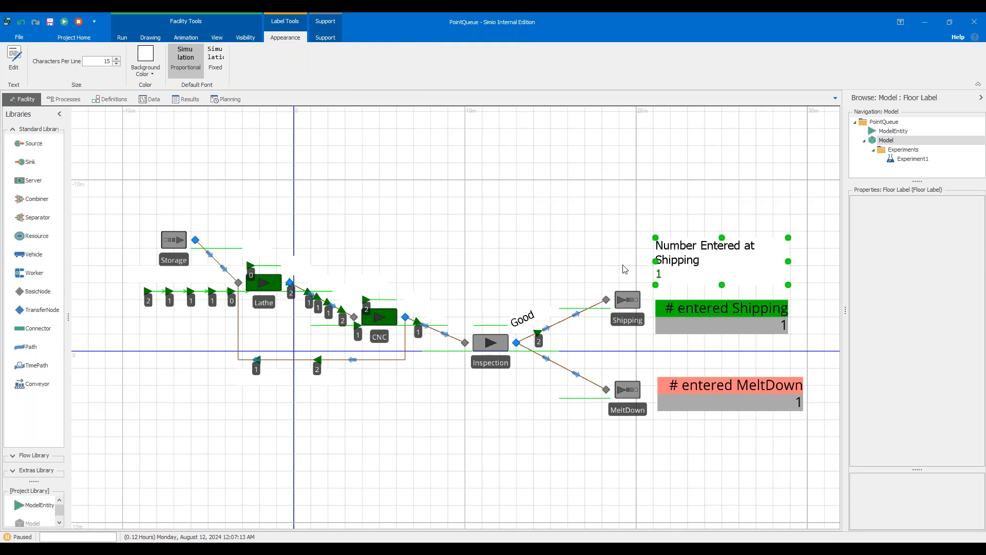
pyautogui.click(532, 237)
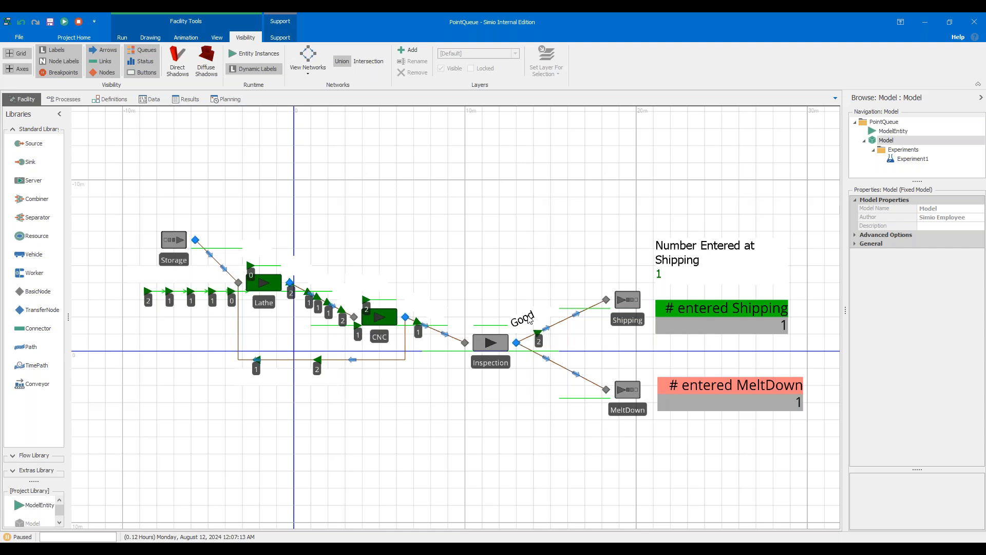
pyautogui.click(528, 316)
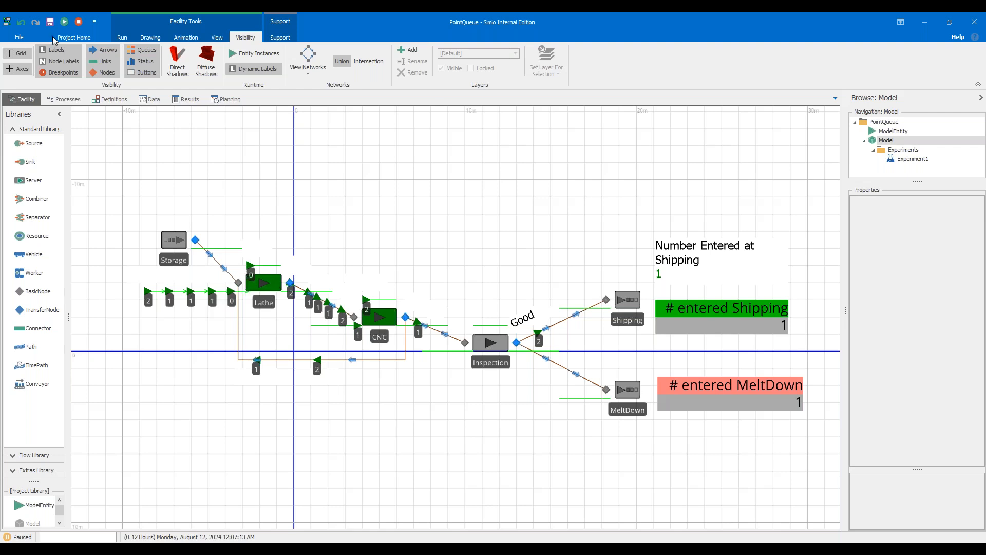
# Reset the run and set the Lathe's Ranking Rule to Largest Value First.
pyautogui.click(79, 21)
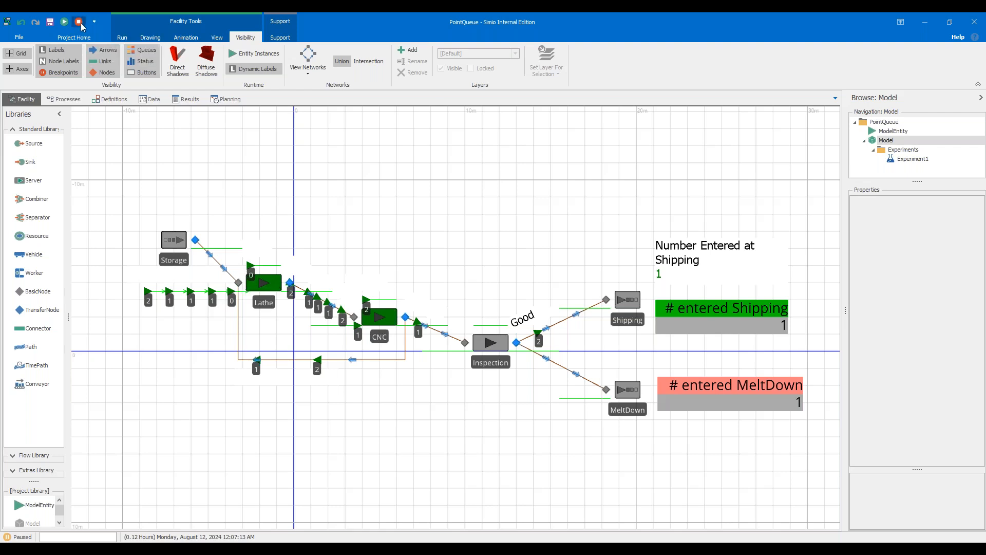
pyautogui.click(266, 289)
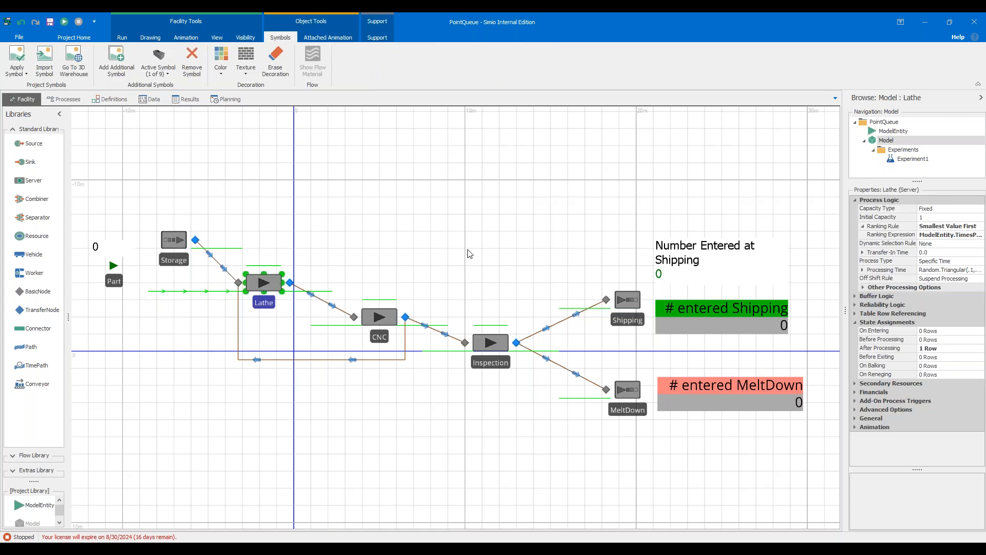
pyautogui.click(965, 227)
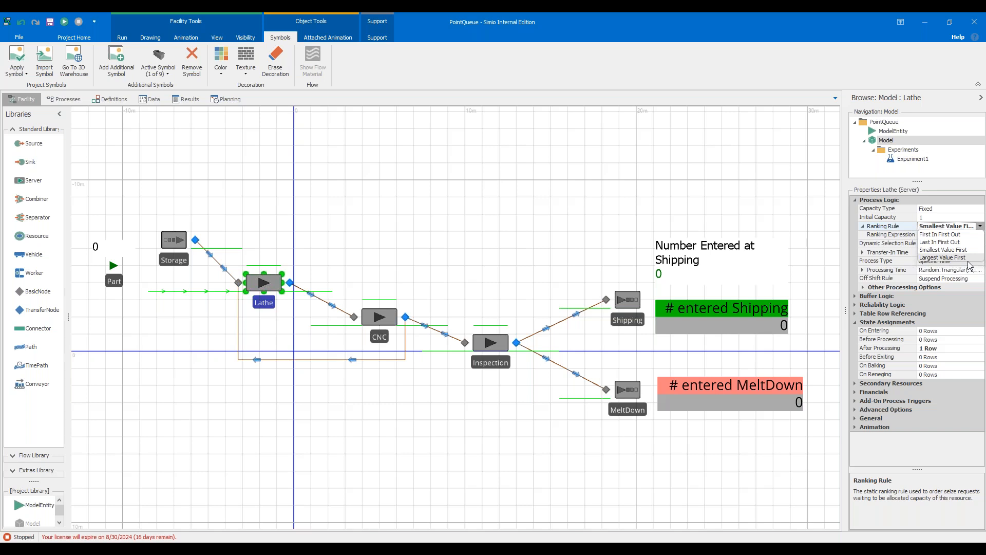
pyautogui.click(956, 257)
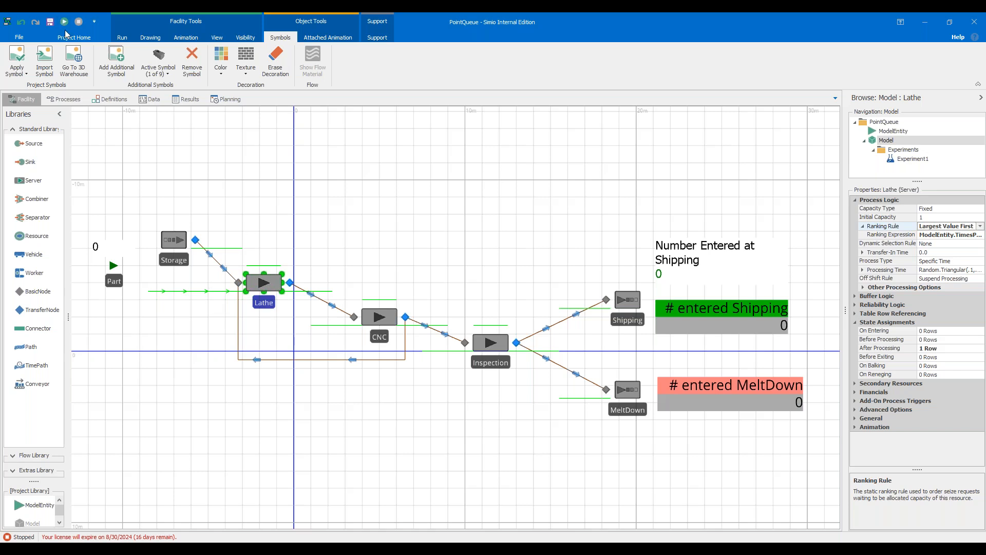
# Run the model and pause it to observe queue order under the new ranking rule.
pyautogui.click(118, 38)
pyautogui.click(13, 56)
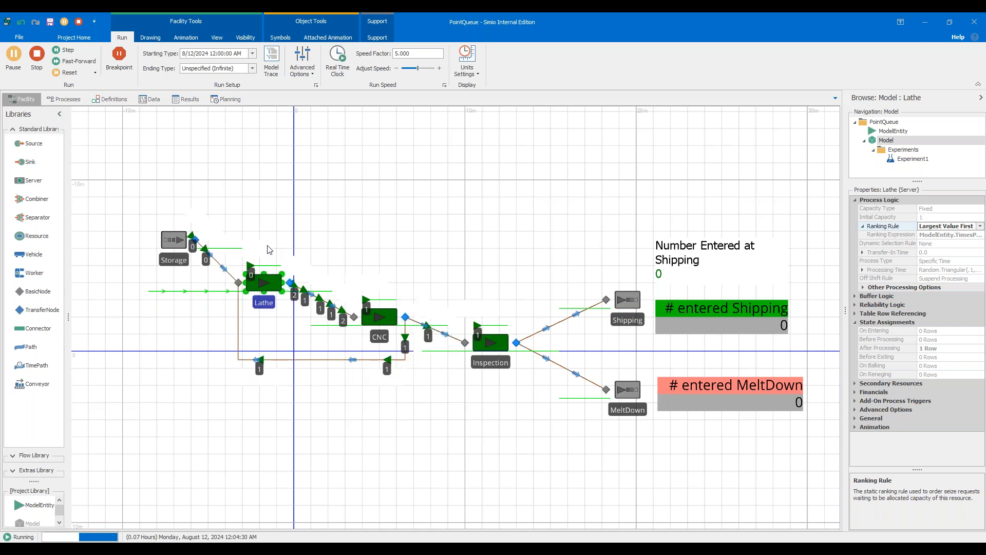
pyautogui.click(18, 60)
pyautogui.click(19, 60)
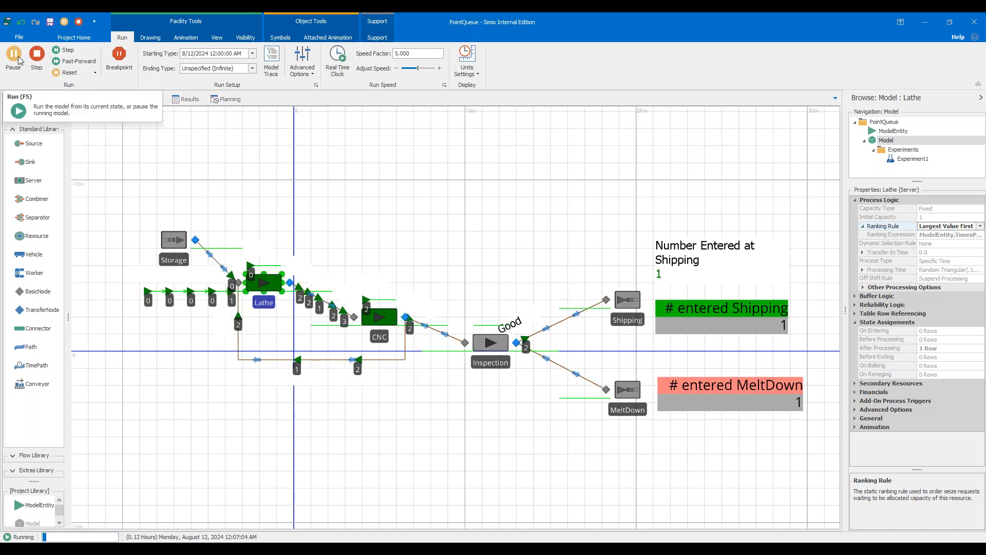
pyautogui.click(19, 60)
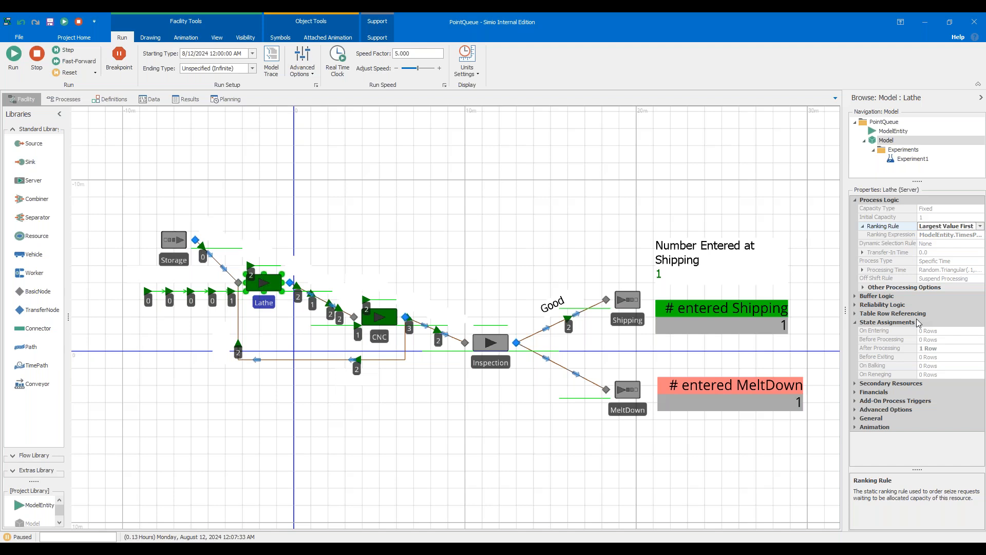
# Switch to the PetFood model, stop its run and open the Parts data table.
pyautogui.moveTo(553, 548)
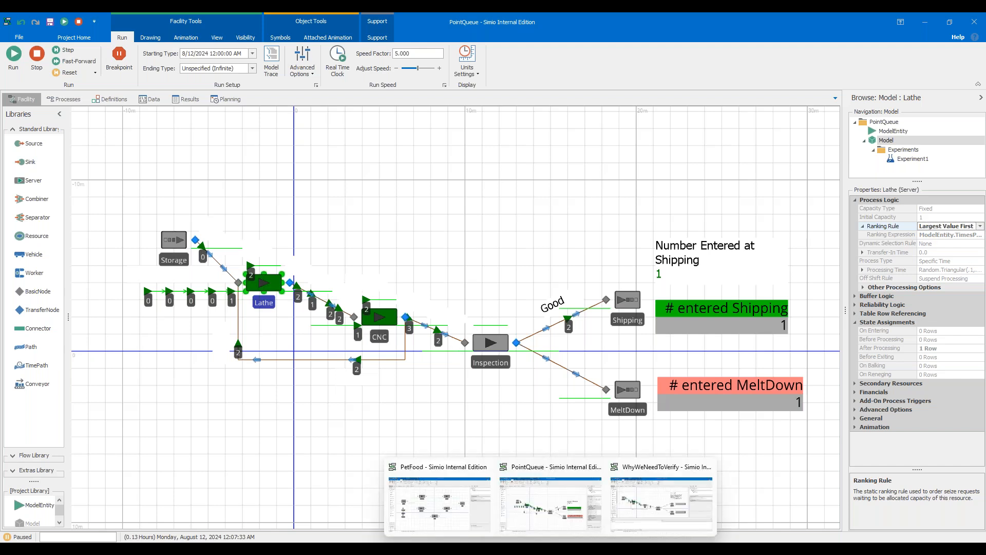
pyautogui.click(439, 498)
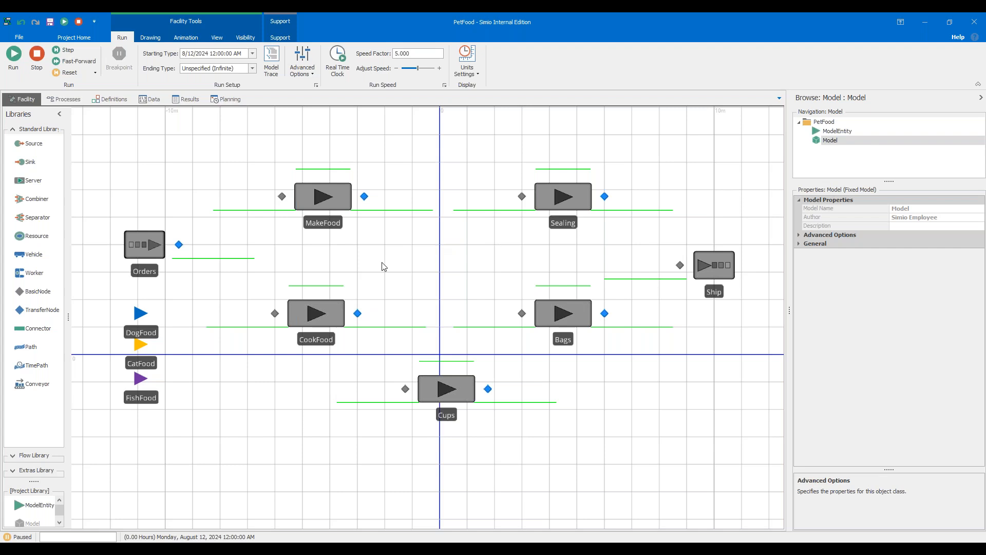
pyautogui.click(35, 61)
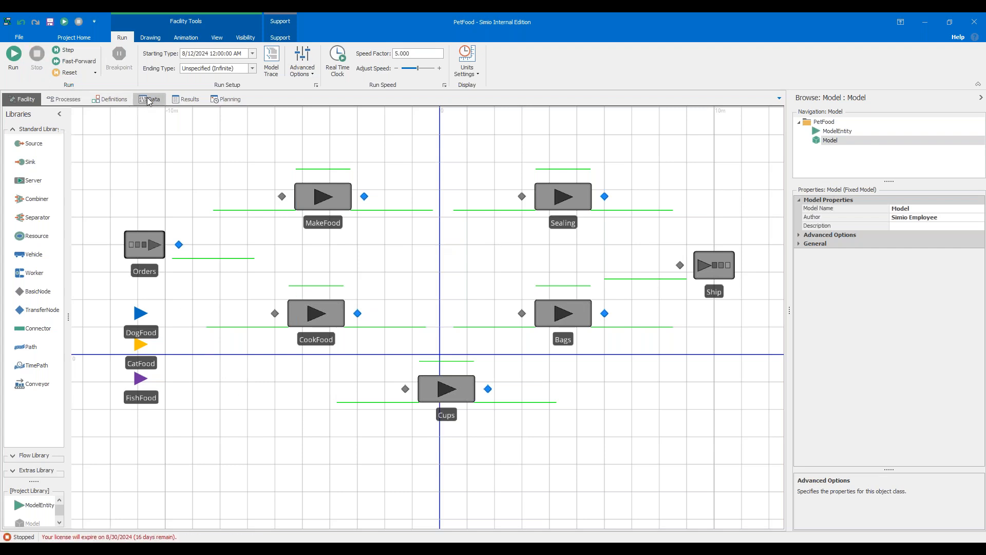
pyautogui.click(149, 100)
pyautogui.click(60, 115)
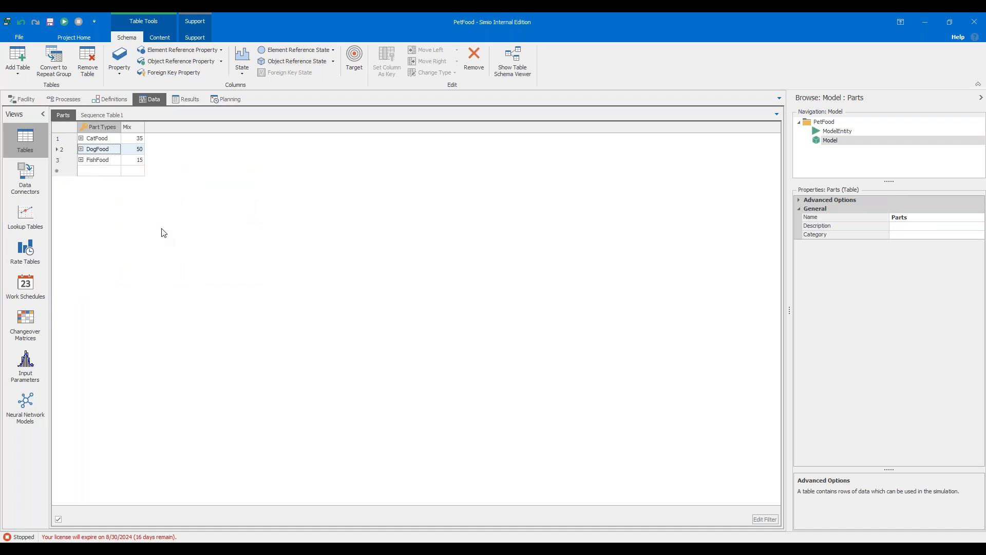
# Inspect the Orders source's table row referencing settings and the Parts table's part types and mix.
pyautogui.click(22, 99)
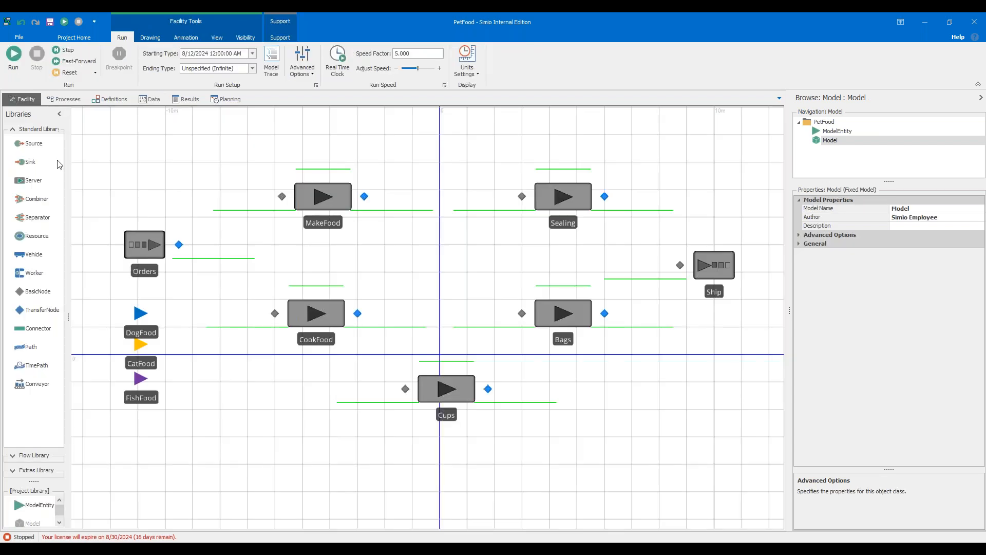
pyautogui.click(133, 243)
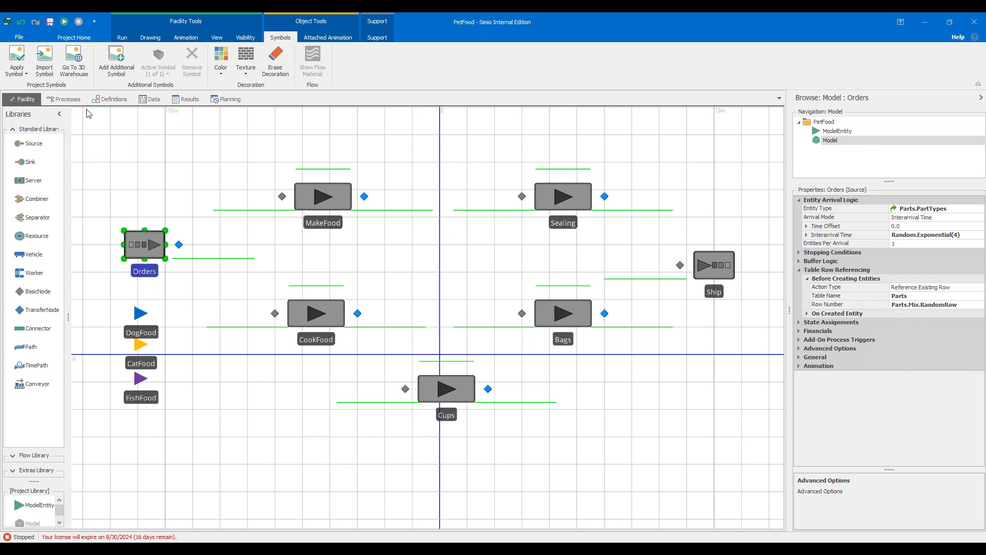
pyautogui.click(64, 99)
pyautogui.click(149, 99)
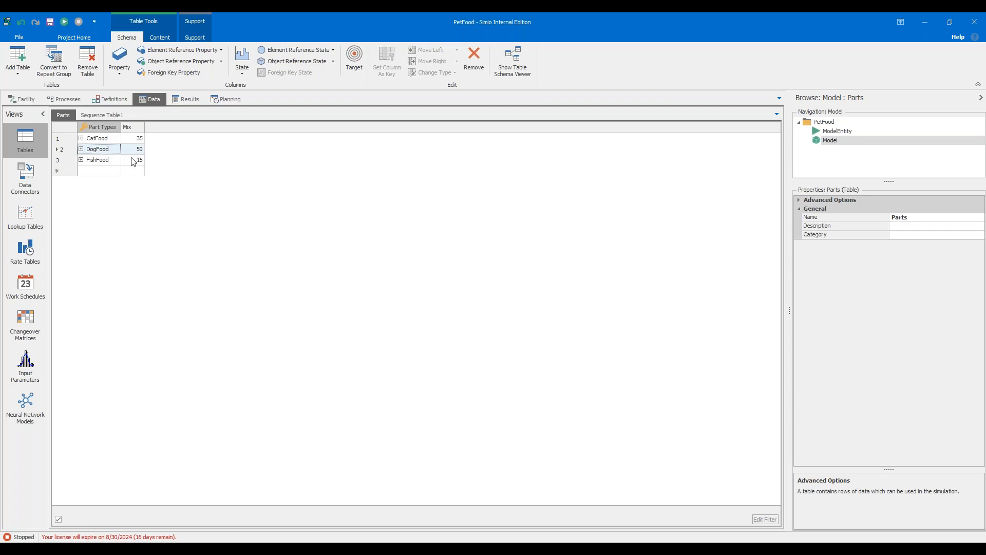
# Open SequenceTable1 to review each part type's routing sequence and processing times.
pyautogui.click(22, 99)
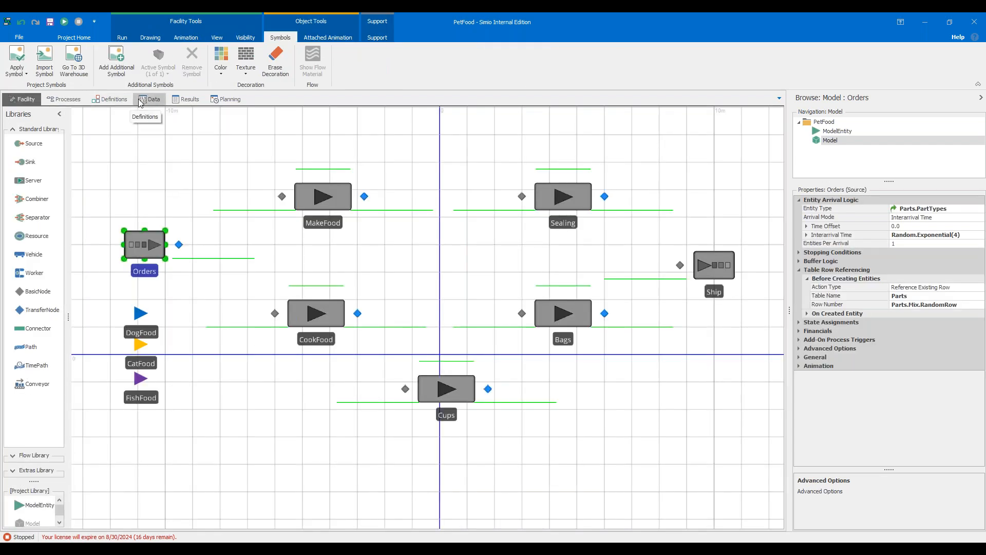
pyautogui.click(154, 99)
pyautogui.click(102, 114)
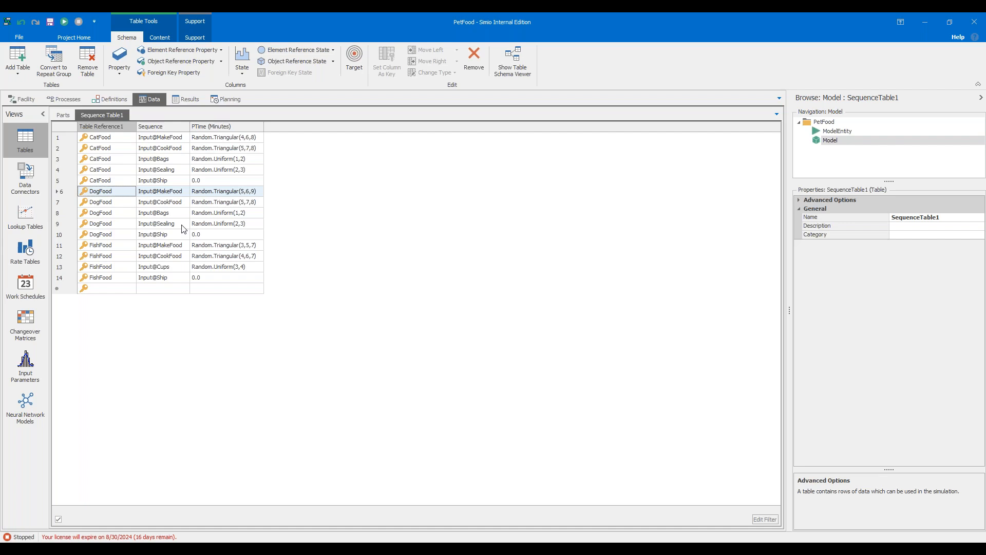
# Inspect the MakeFood server's processing time and the Orders output node's entity destination type.
pyautogui.click(14, 98)
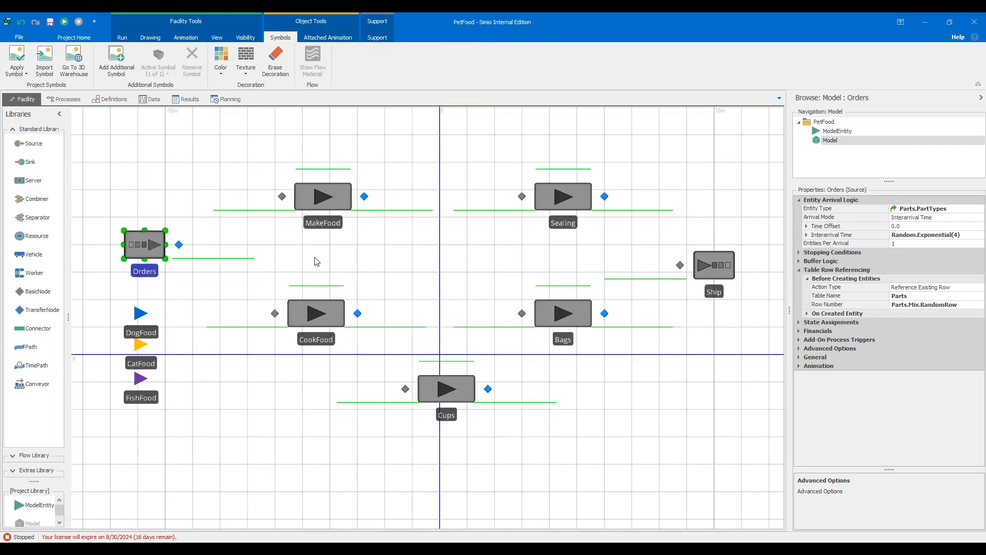
pyautogui.click(339, 202)
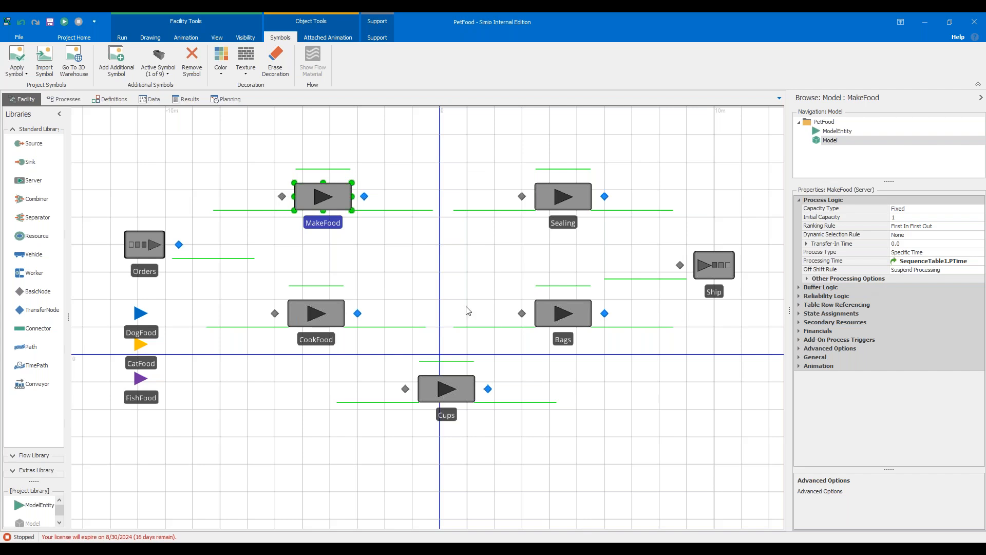
pyautogui.click(179, 244)
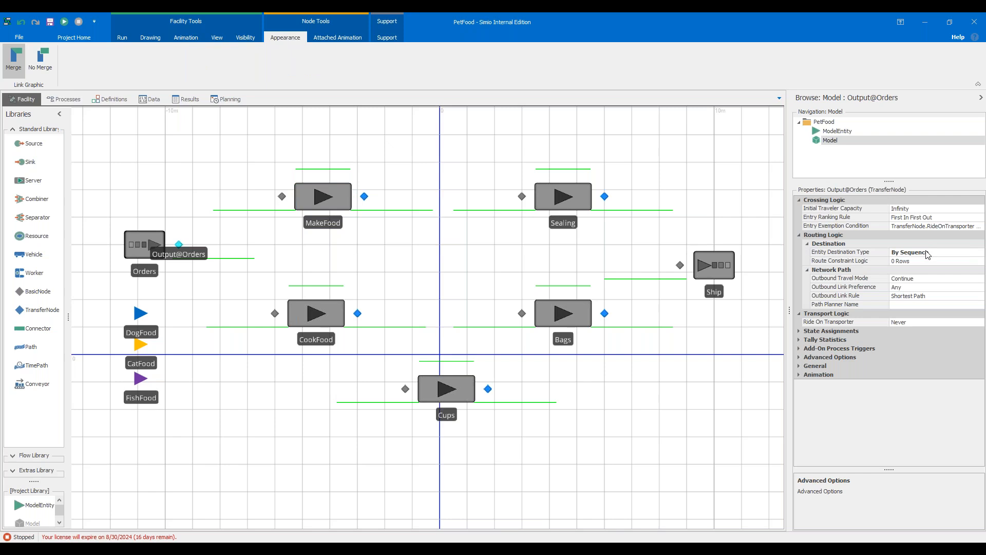
# Run the model briefly, pause it, and reset the run.
pyautogui.click(121, 38)
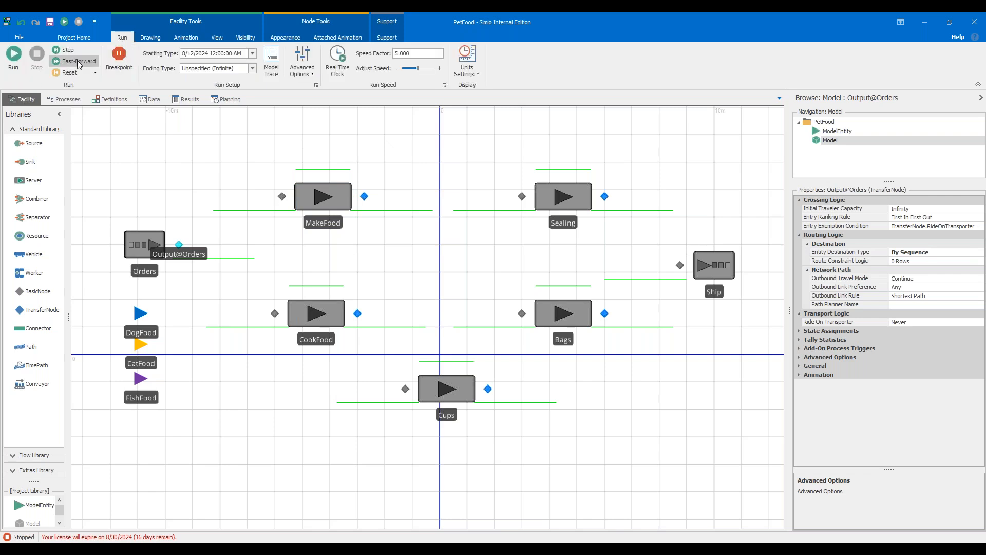
pyautogui.click(14, 61)
pyautogui.click(16, 68)
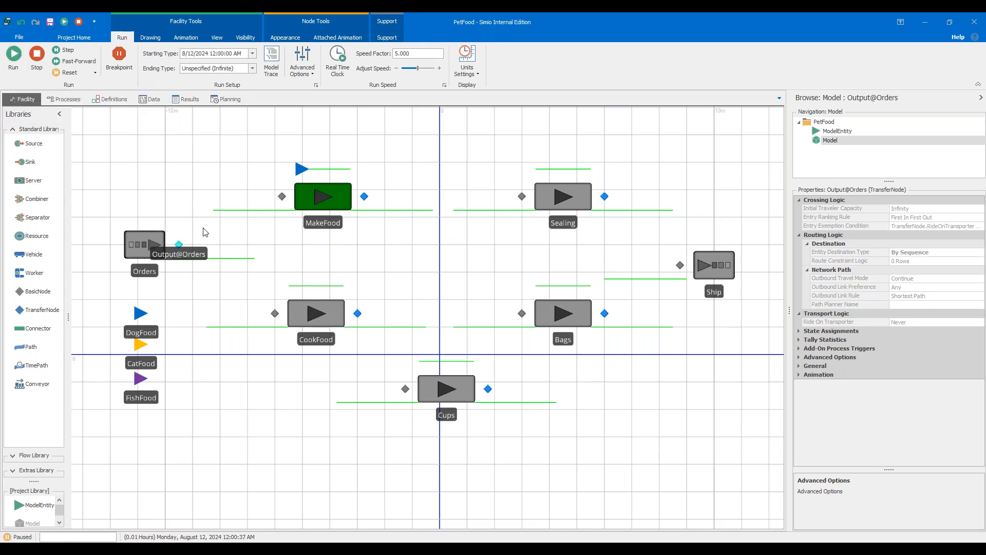
pyautogui.click(55, 70)
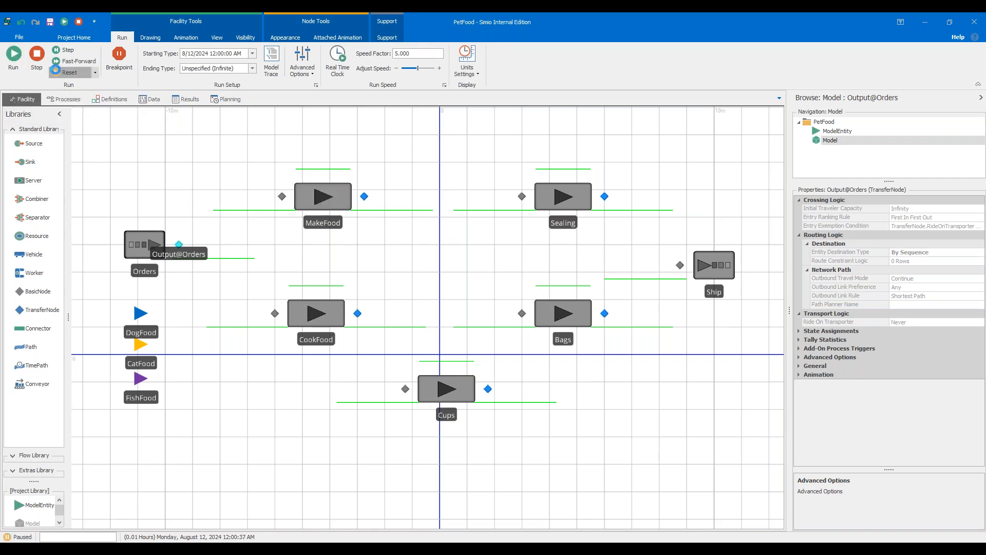
# Turn on Model Trace and run the model briefly before pausing it.
pyautogui.click(271, 62)
pyautogui.moveTo(306, 292); pyautogui.dragTo(312, 442)
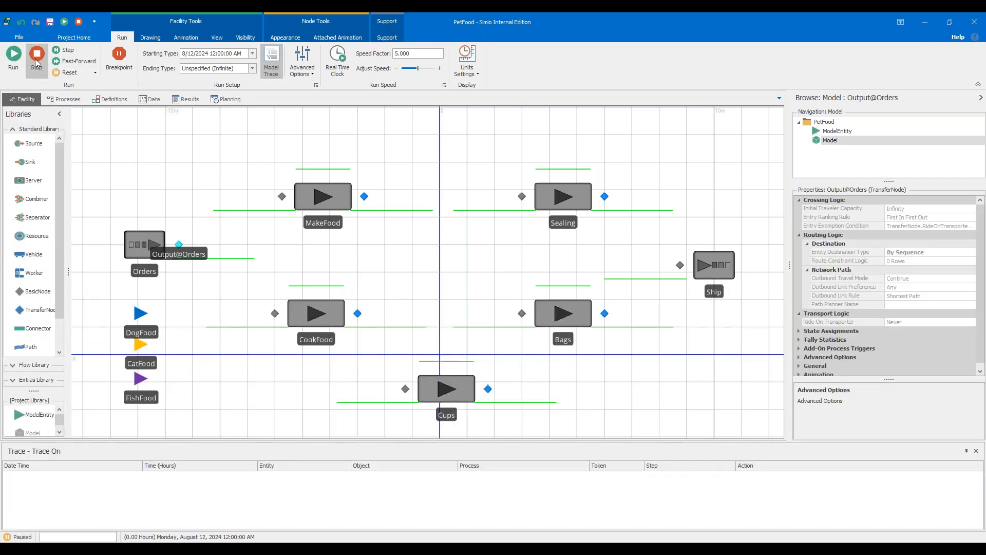
pyautogui.click(15, 57)
pyautogui.click(17, 61)
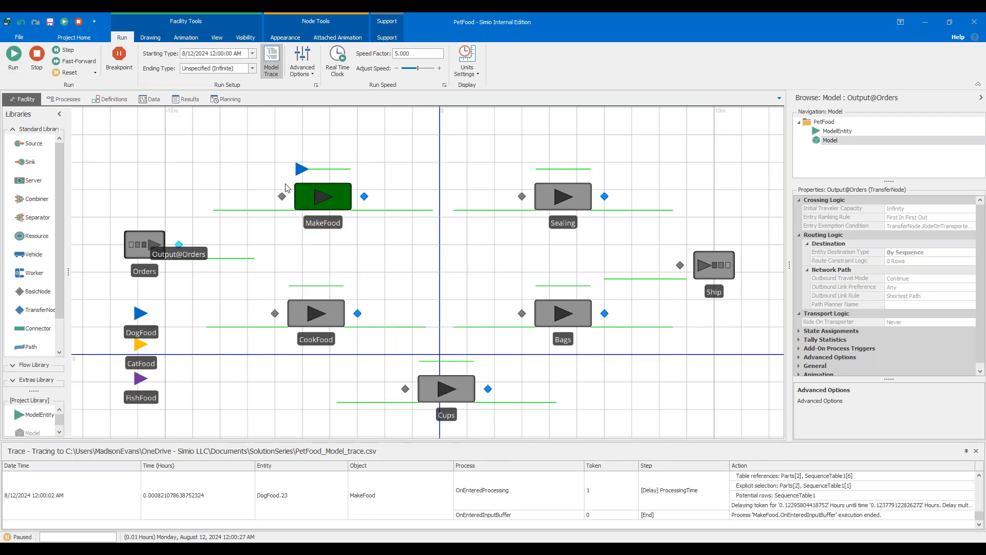
# Add a watch on the entity at MakeFood and expand its Table References entries in the Watch window.
pyautogui.rightClick(298, 169)
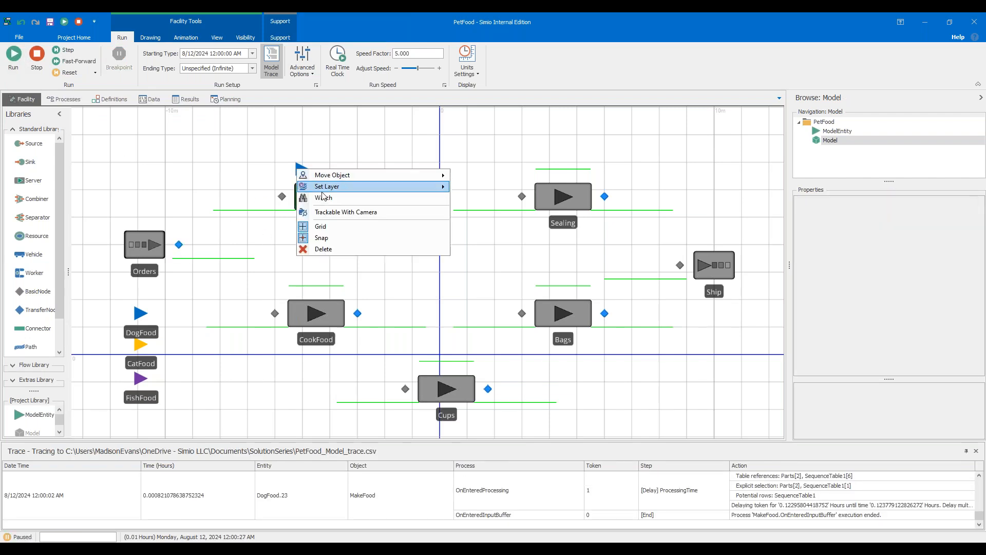
pyautogui.click(323, 198)
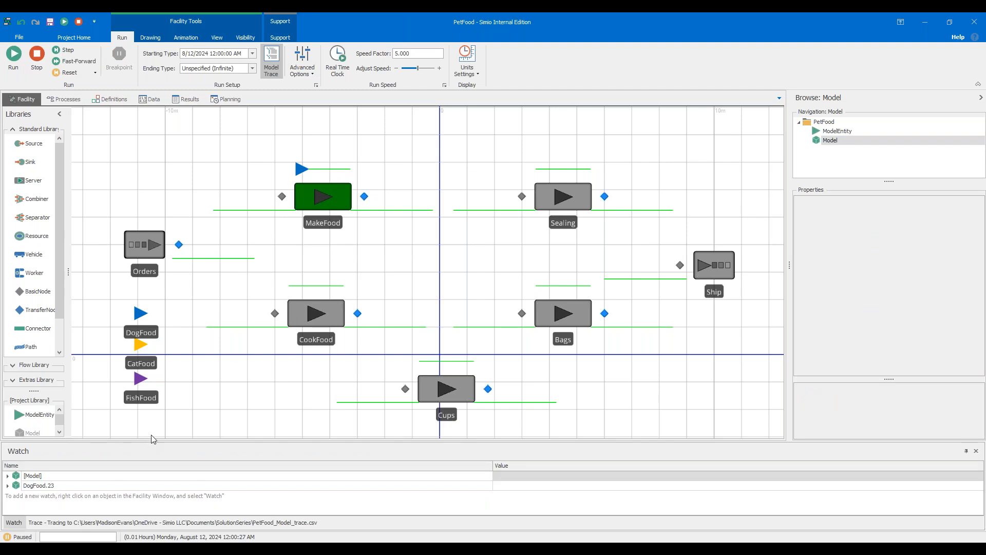
pyautogui.moveTo(152, 439); pyautogui.dragTo(152, 245)
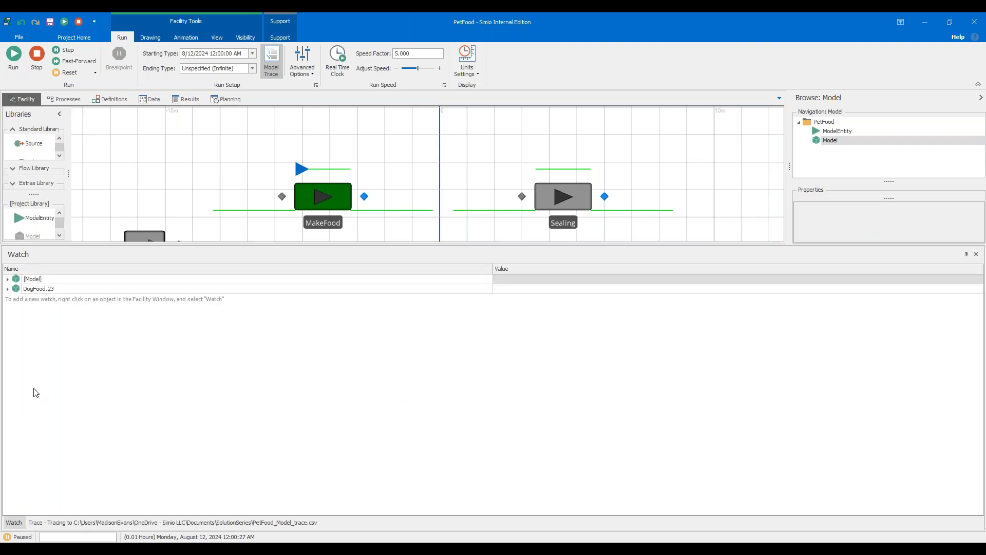
pyautogui.click(7, 289)
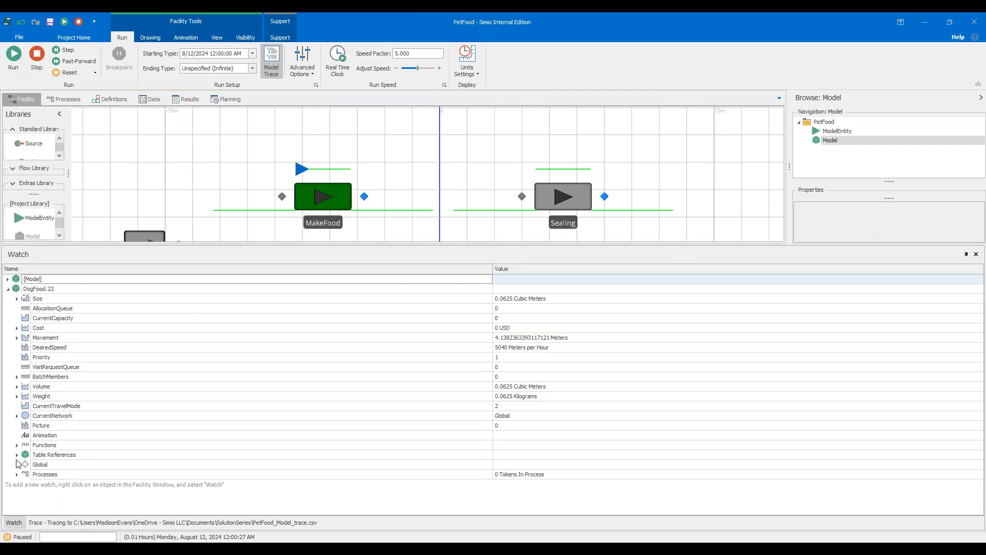
pyautogui.click(17, 454)
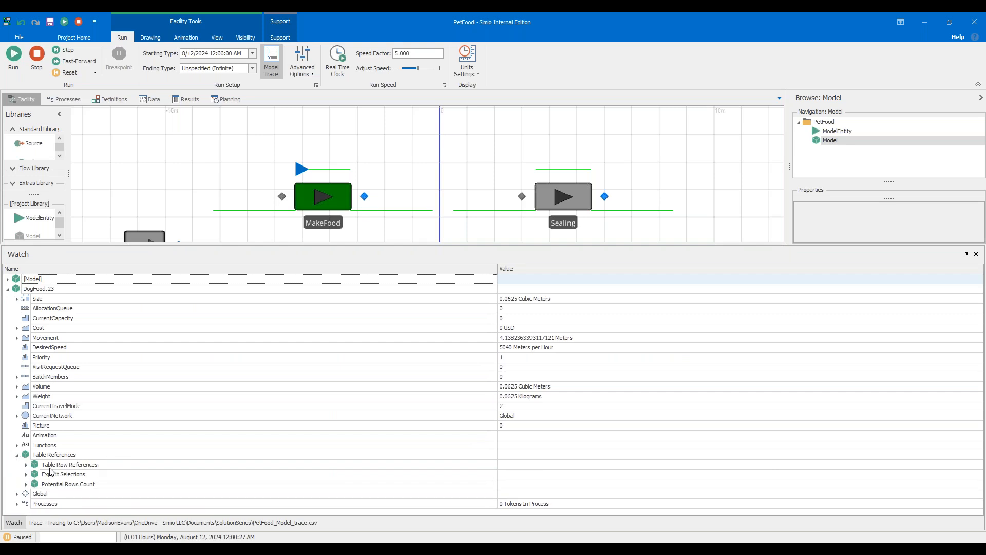
pyautogui.click(26, 464)
pyautogui.click(27, 493)
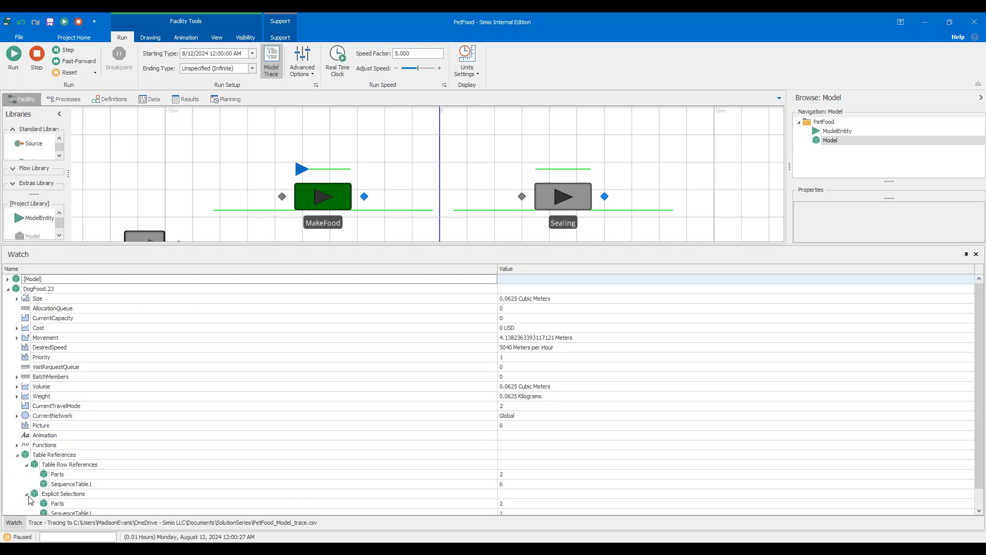
pyautogui.scroll(-3, 29, 500)
pyautogui.click(27, 474)
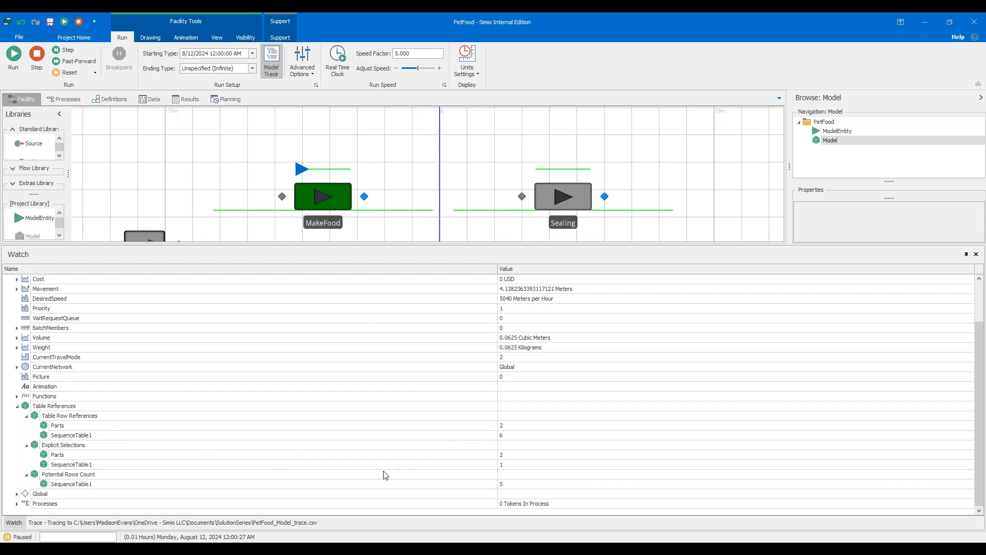
# Compare the watched entity's table references with the DogFood rows in the Parts and SequenceTable1 tables.
pyautogui.click(151, 100)
pyautogui.moveTo(158, 244); pyautogui.dragTo(154, 361)
pyautogui.click(63, 116)
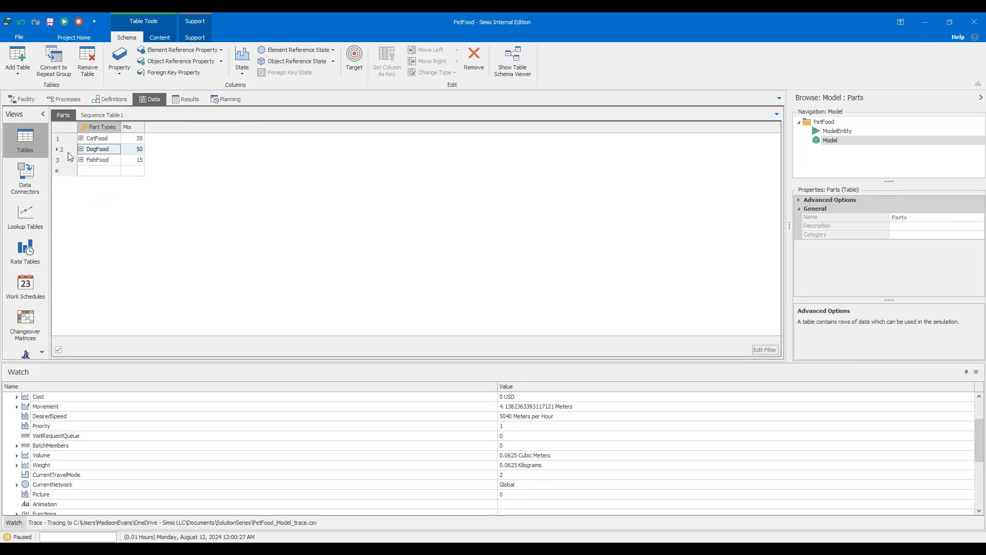
pyautogui.scroll(-5, 236, 406)
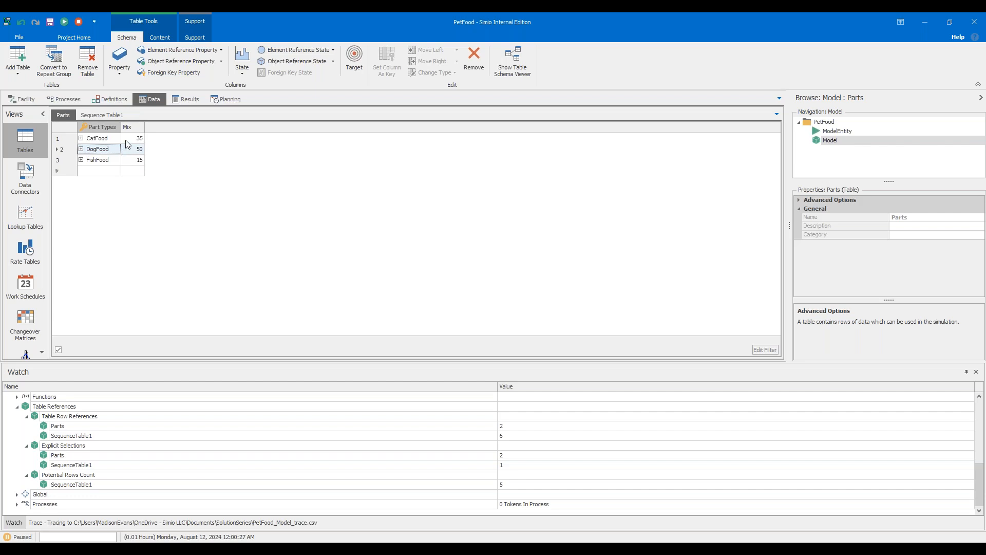
pyautogui.click(117, 116)
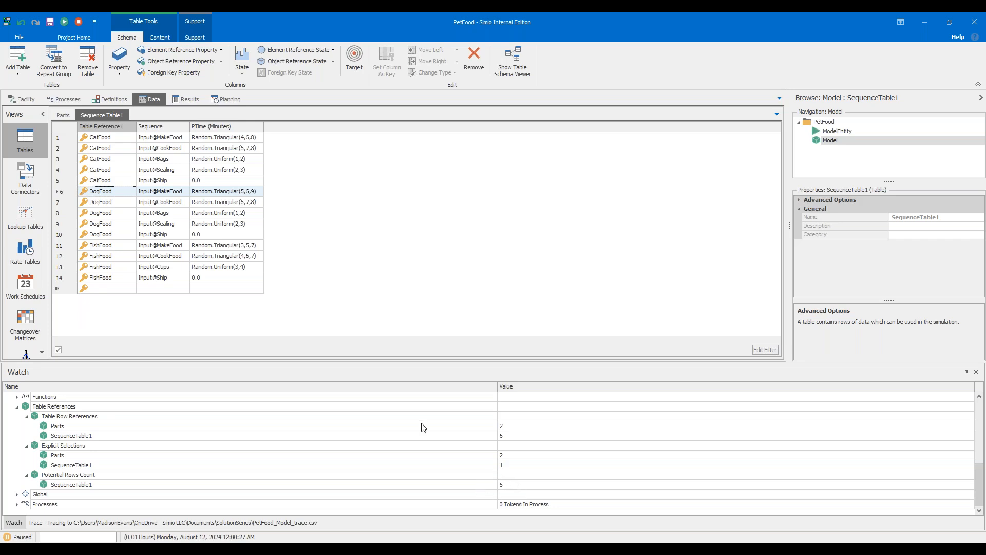
pyautogui.moveTo(65, 200); pyautogui.dragTo(69, 240)
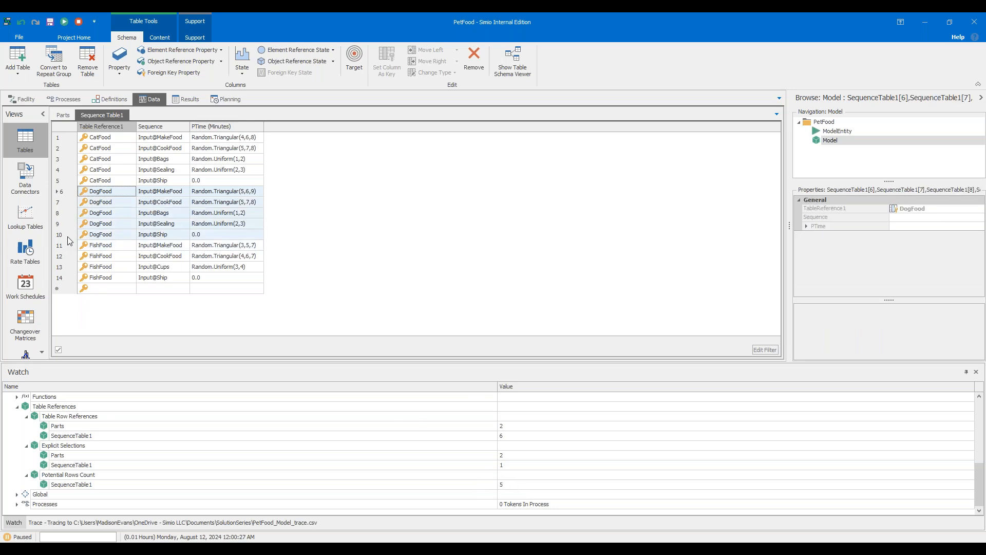
pyautogui.click(66, 196)
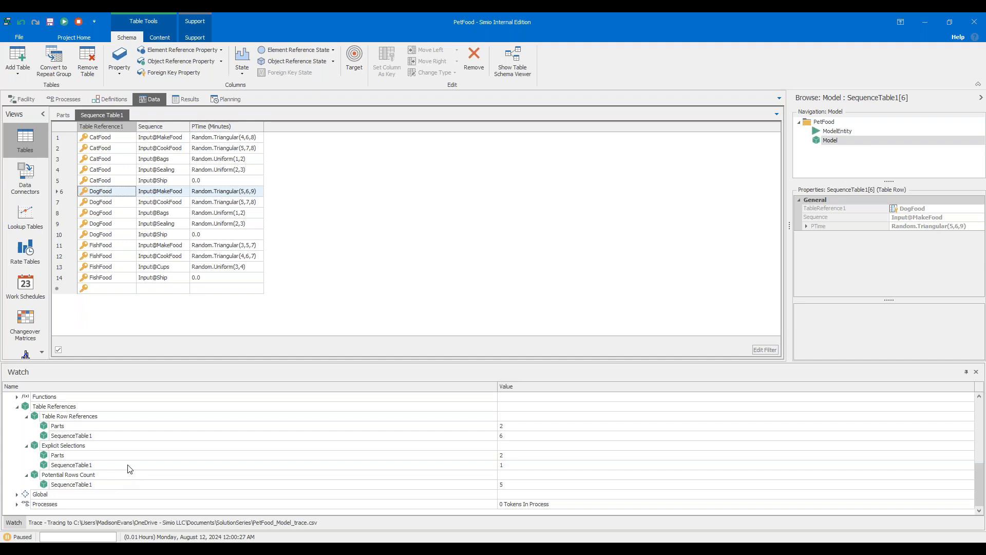
pyautogui.click(62, 115)
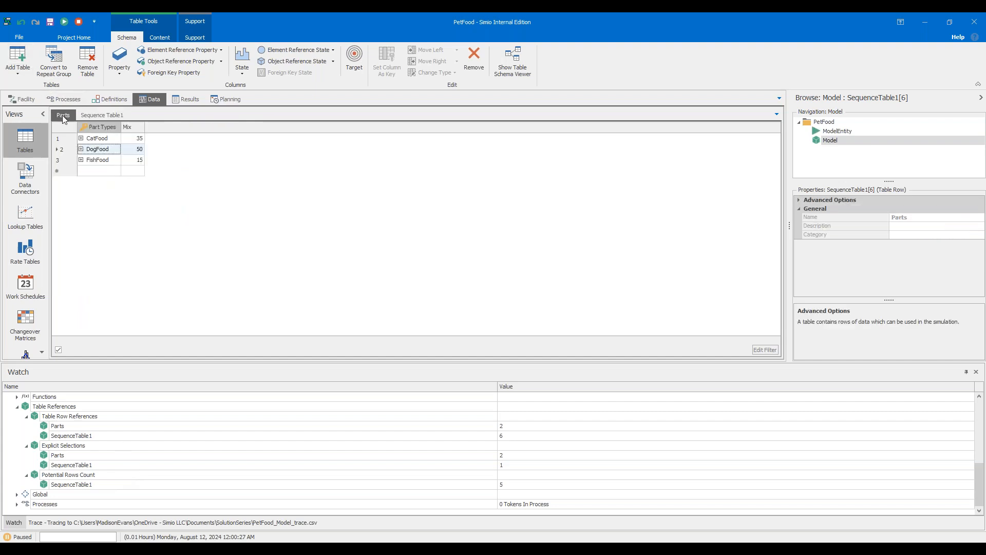
pyautogui.click(82, 149)
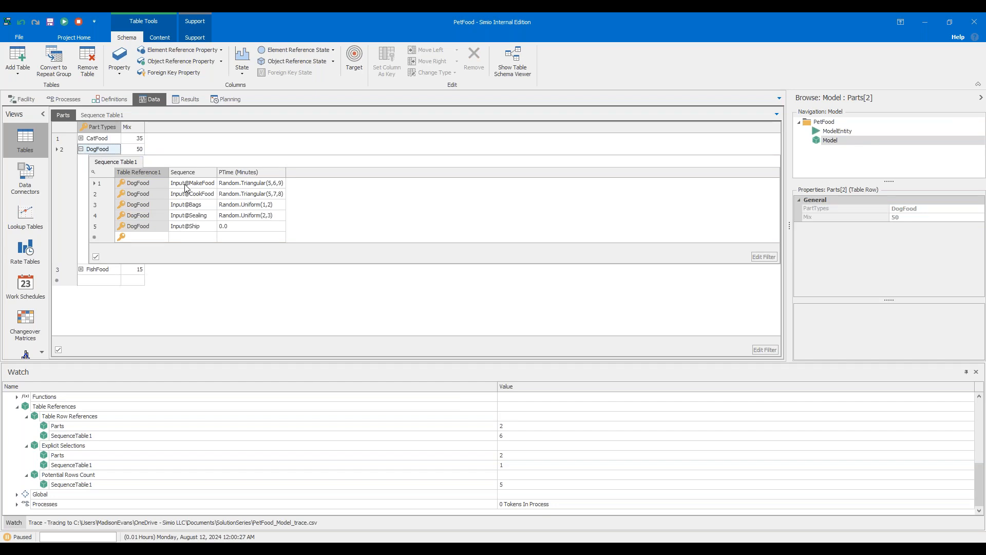
# Resume the run and pause it again to observe the entity's updated table references.
pyautogui.click(27, 100)
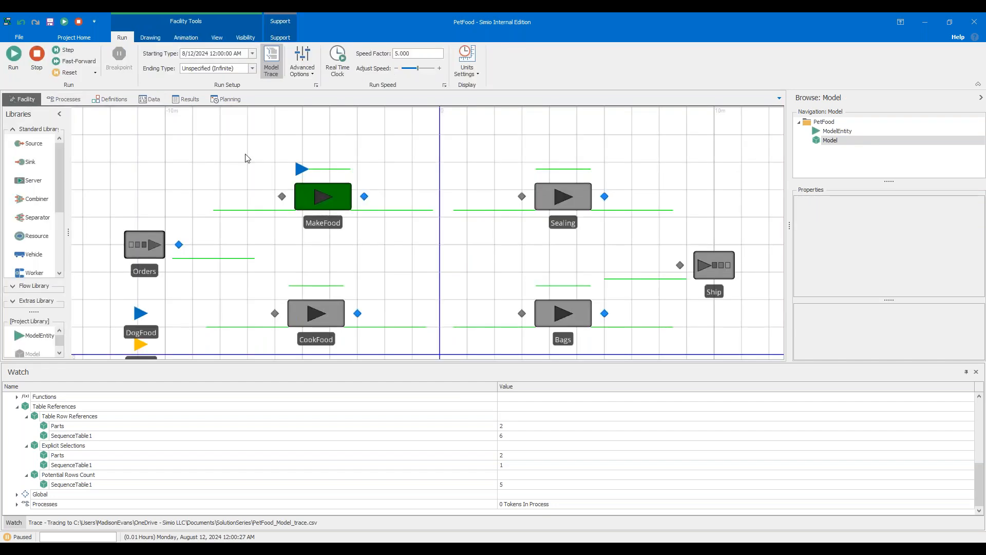
pyautogui.click(13, 56)
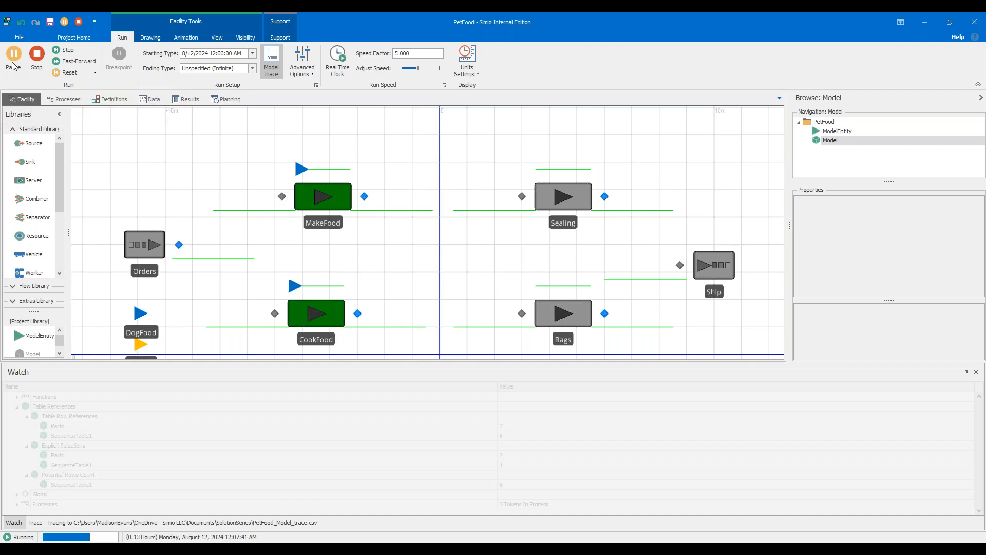
pyautogui.click(14, 56)
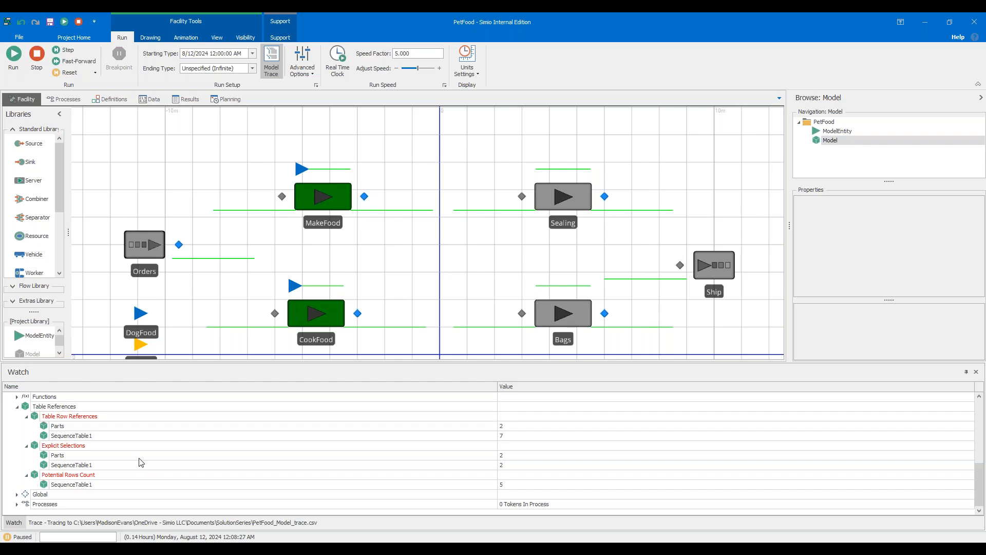
# Compare the updated table references with SequenceTable1 and review the trace output.
pyautogui.click(187, 99)
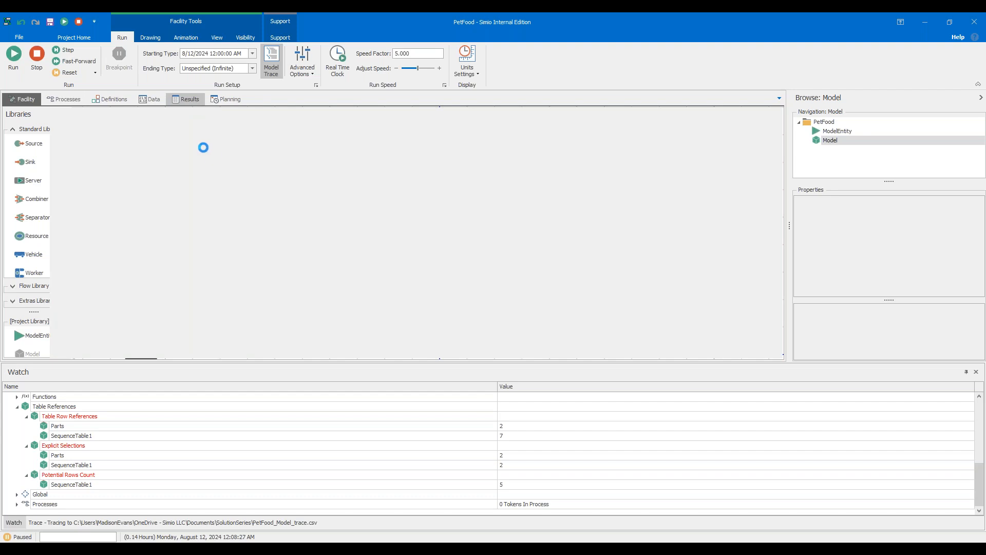
pyautogui.click(146, 99)
pyautogui.click(102, 115)
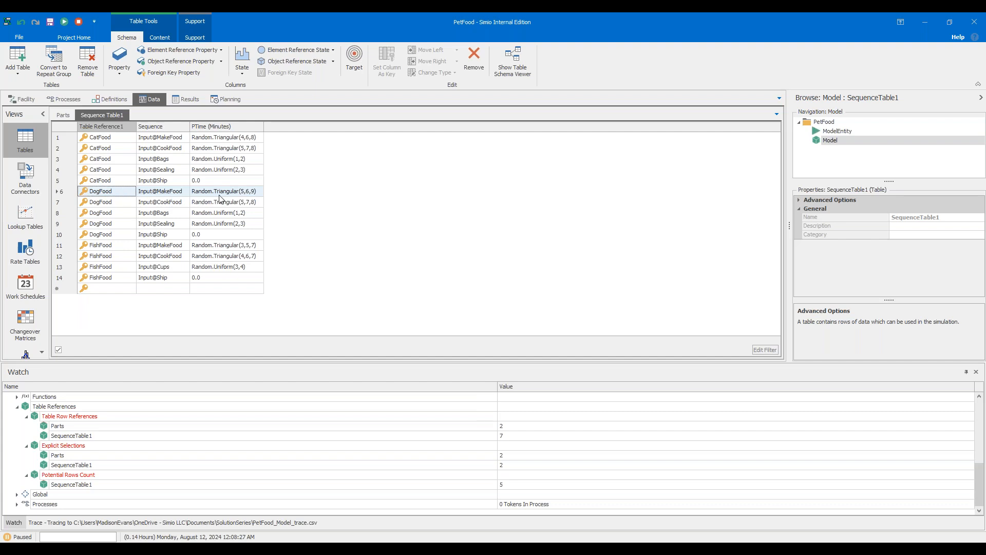
pyautogui.click(196, 522)
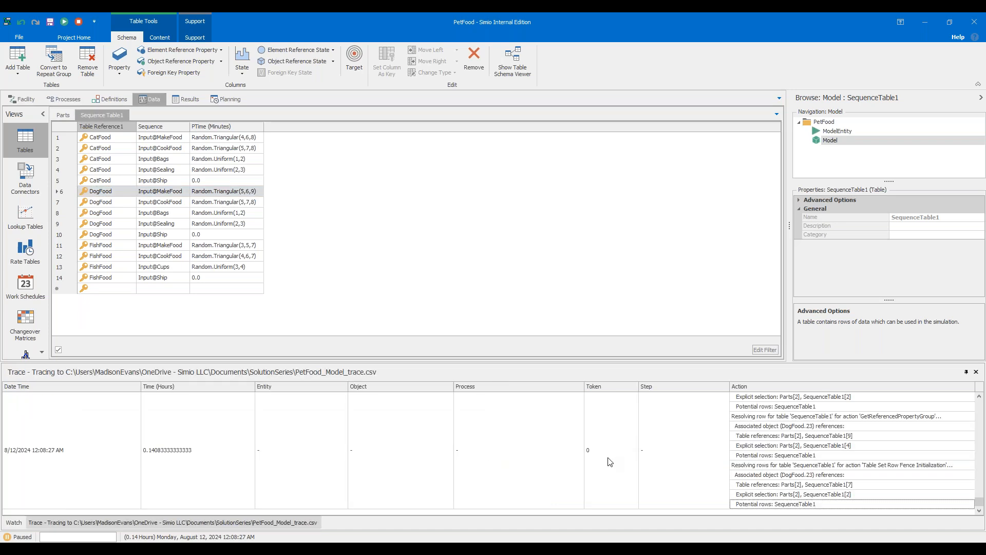
# Review the model's Trace Type options and scroll through the table row resolution entries in the trace output.
pyautogui.click(94, 37)
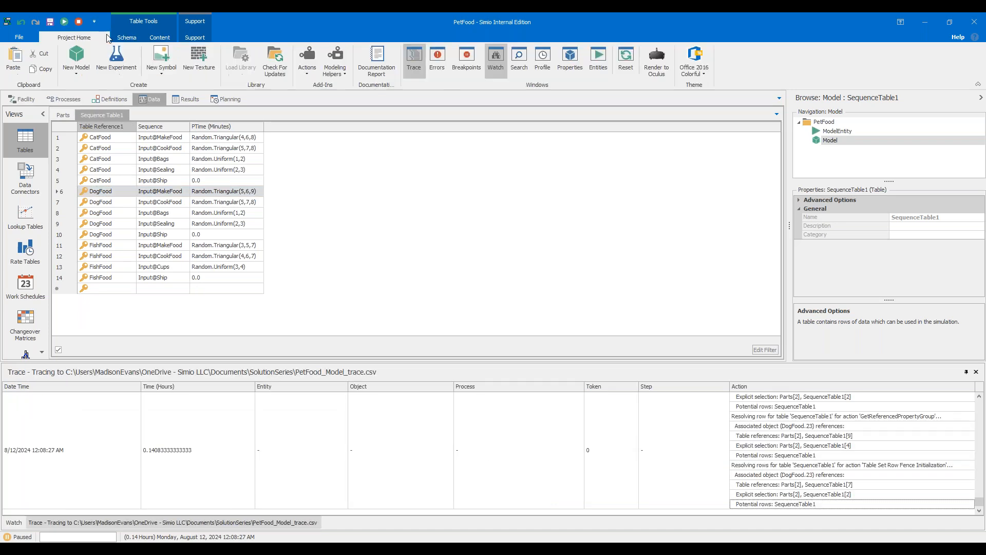
pyautogui.click(26, 99)
pyautogui.click(302, 72)
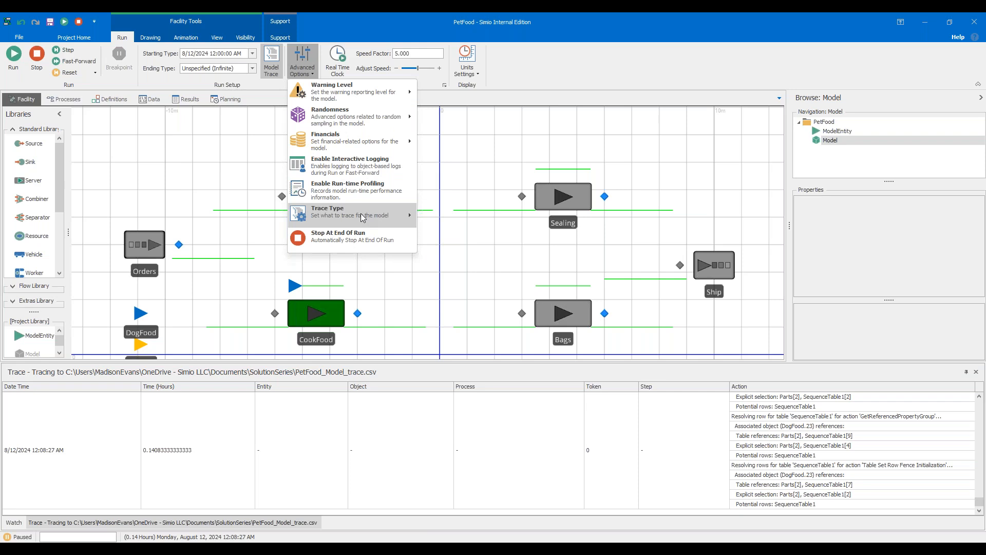
pyautogui.moveTo(375, 215)
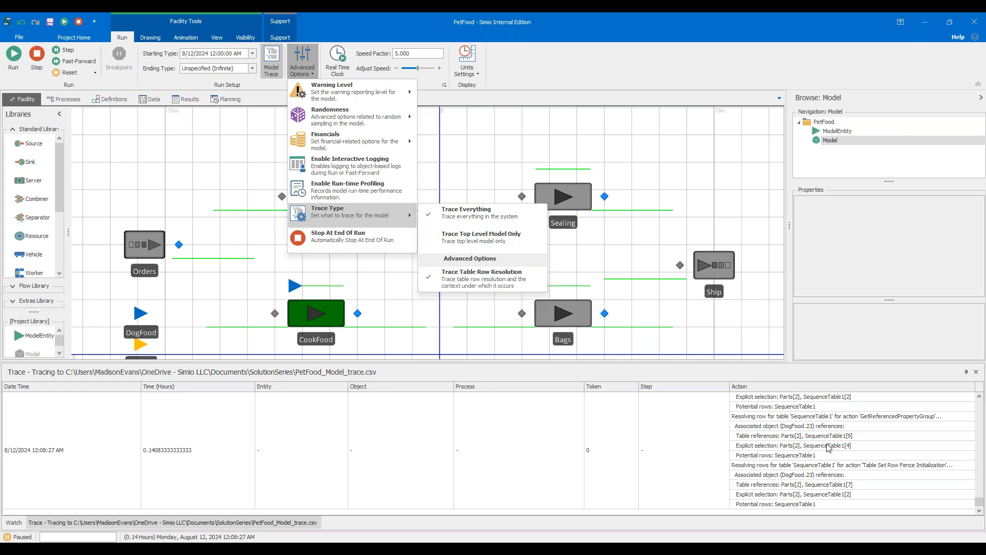
pyautogui.click(981, 504)
pyautogui.moveTo(981, 504); pyautogui.dragTo(973, 465)
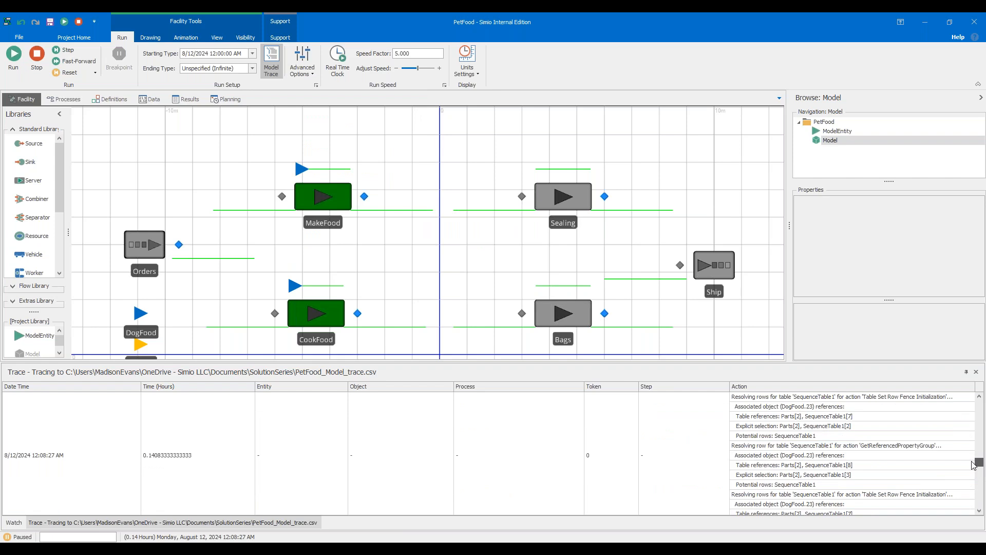
pyautogui.moveTo(973, 465); pyautogui.dragTo(968, 458)
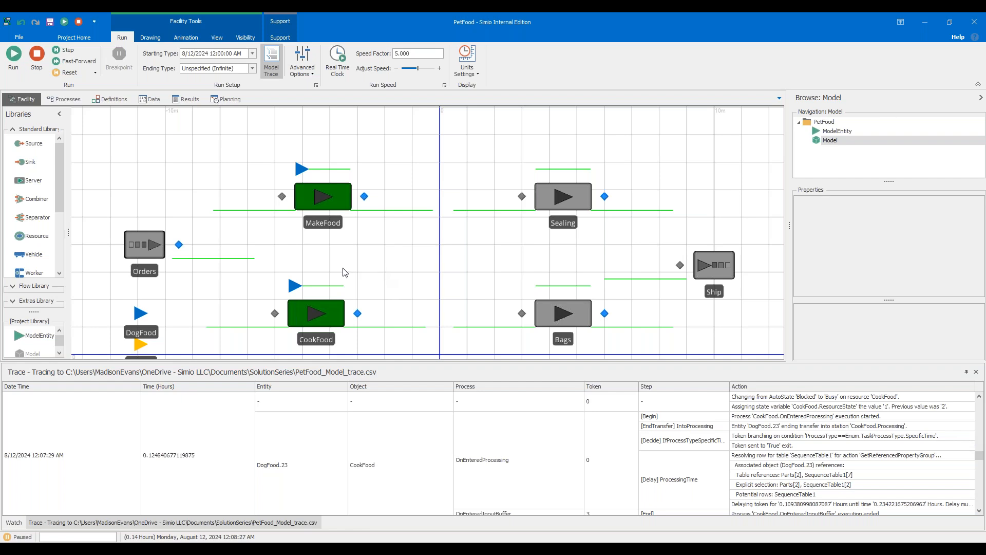
# Switch to the WhyWeNeedToVerify model window and stop its paused run.
pyautogui.moveTo(536, 539)
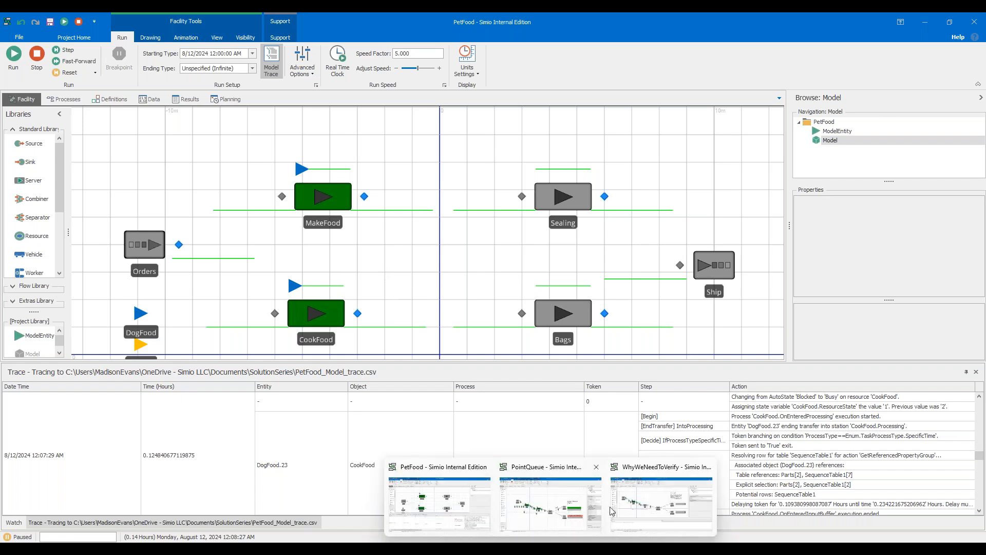
pyautogui.click(626, 501)
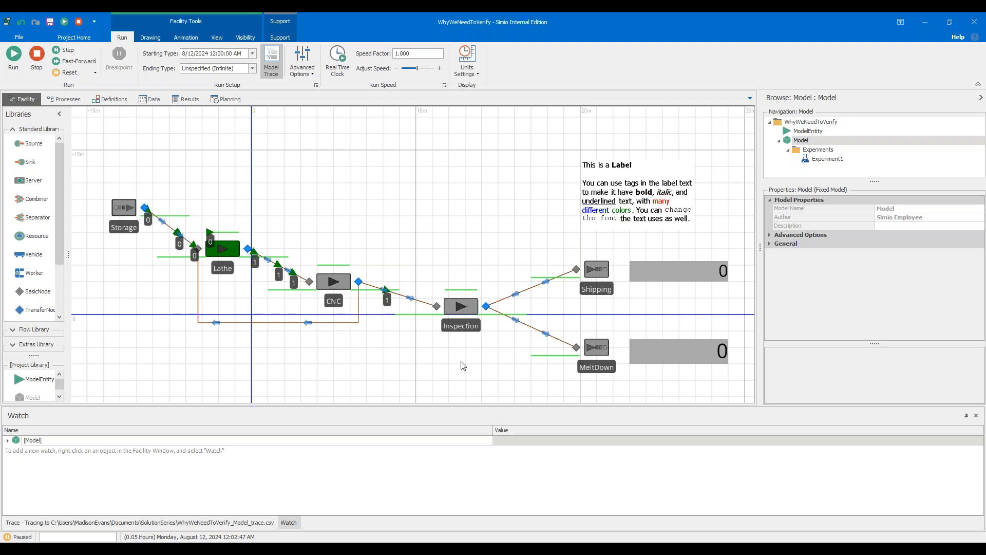
pyautogui.click(37, 66)
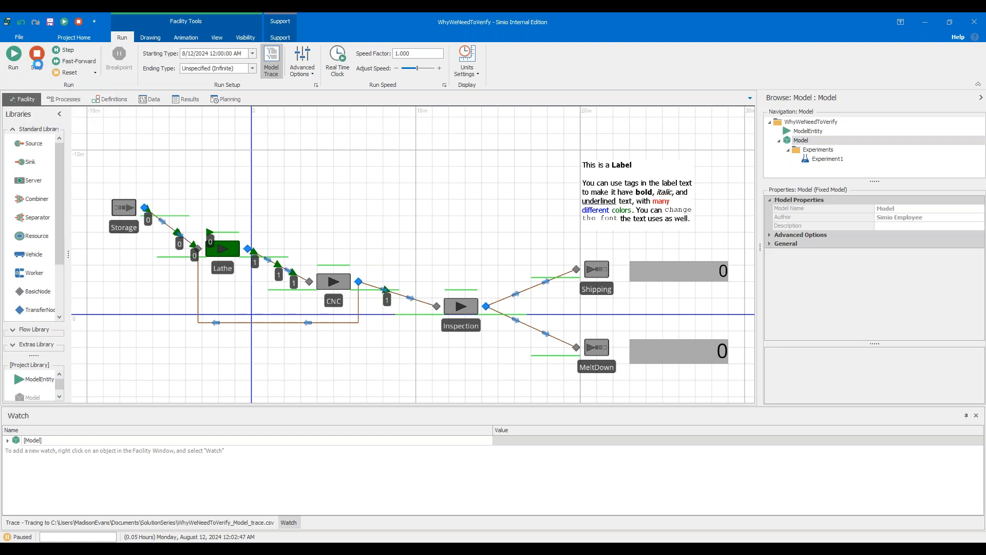
# Set the selection weight of the path looping from CNC back to Lathe to 0.75.
pyautogui.click(361, 311)
pyautogui.click(925, 251)
pyautogui.write('0.75')
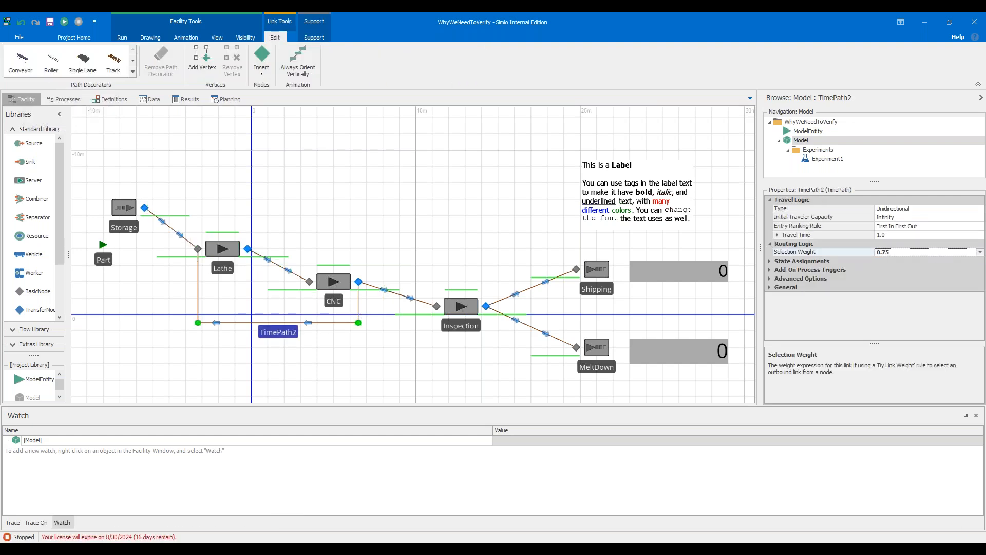
# Set the selection weight of the path from CNC to Inspection to 0.25.
pyautogui.click(396, 296)
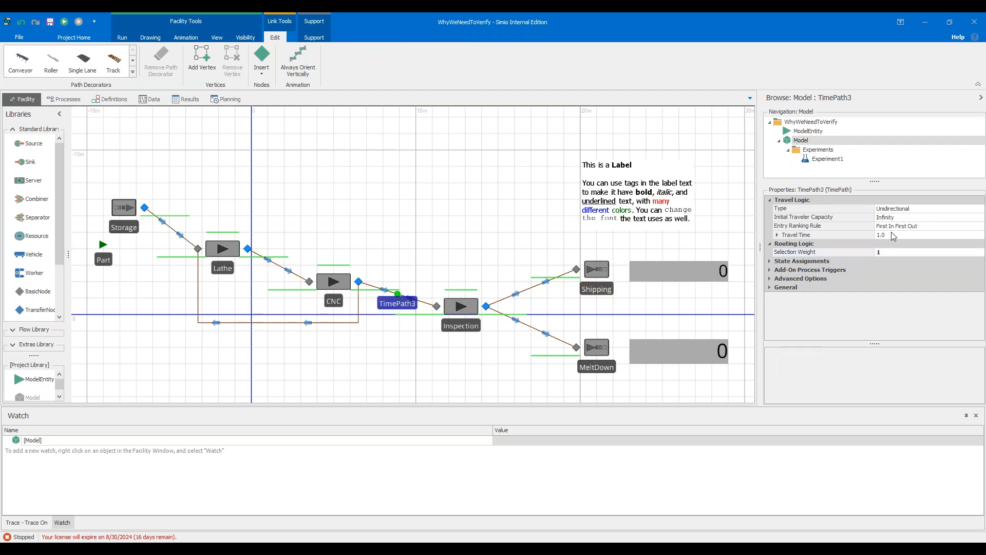
pyautogui.click(914, 252)
pyautogui.write('0.25')
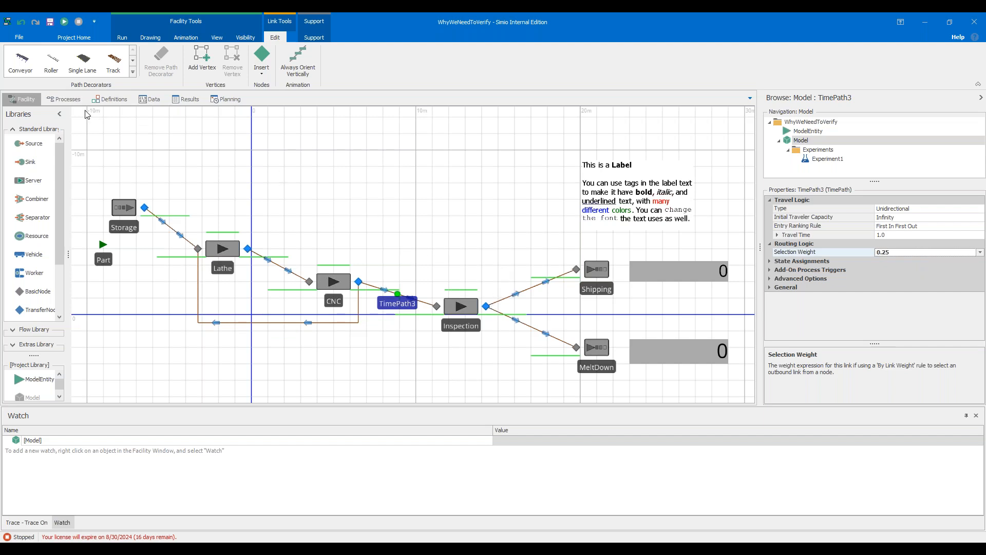
# Delete the Decide step from the Output_Inspection_Exited add-on process, leaving only the Assign step.
pyautogui.click(75, 100)
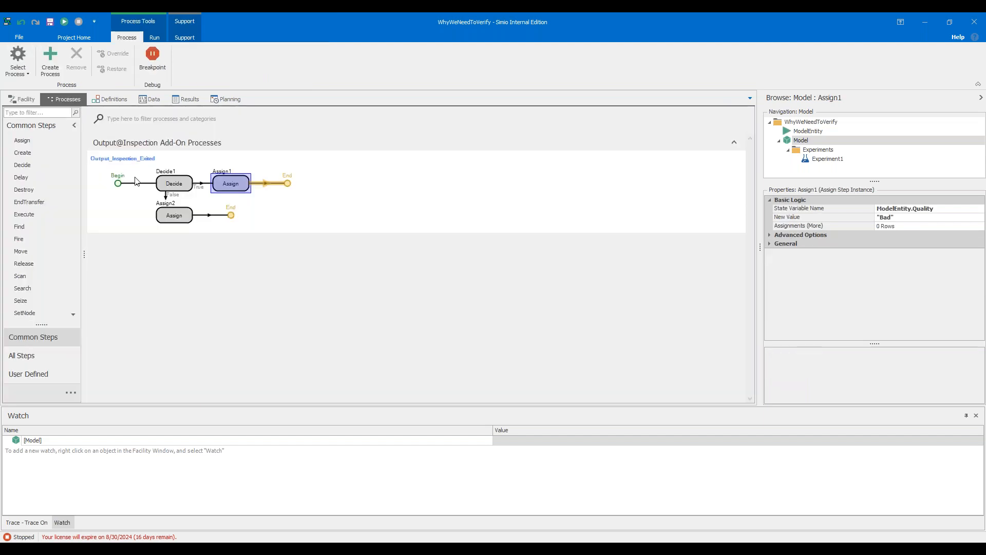
pyautogui.moveTo(183, 187)
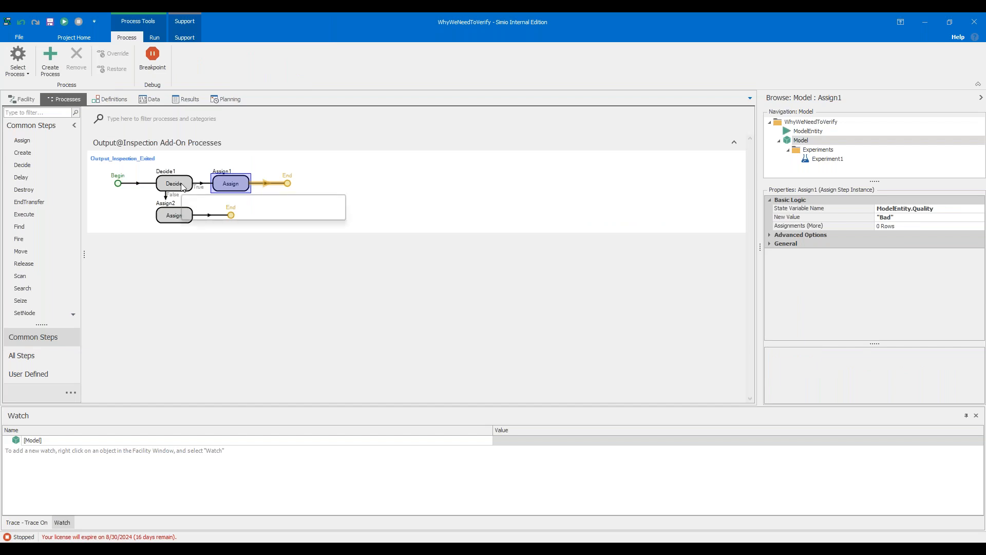
pyautogui.click(184, 187)
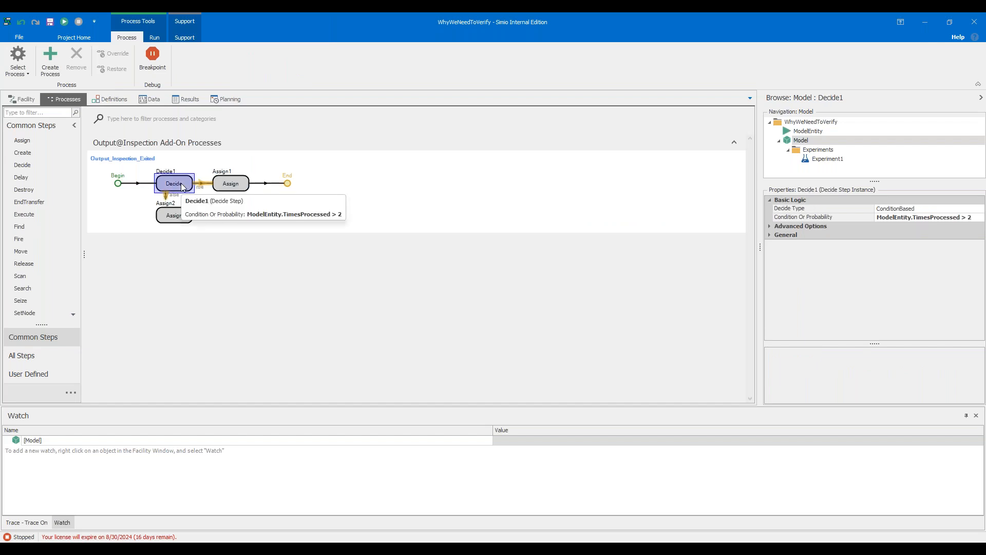
pyautogui.rightClick(182, 184)
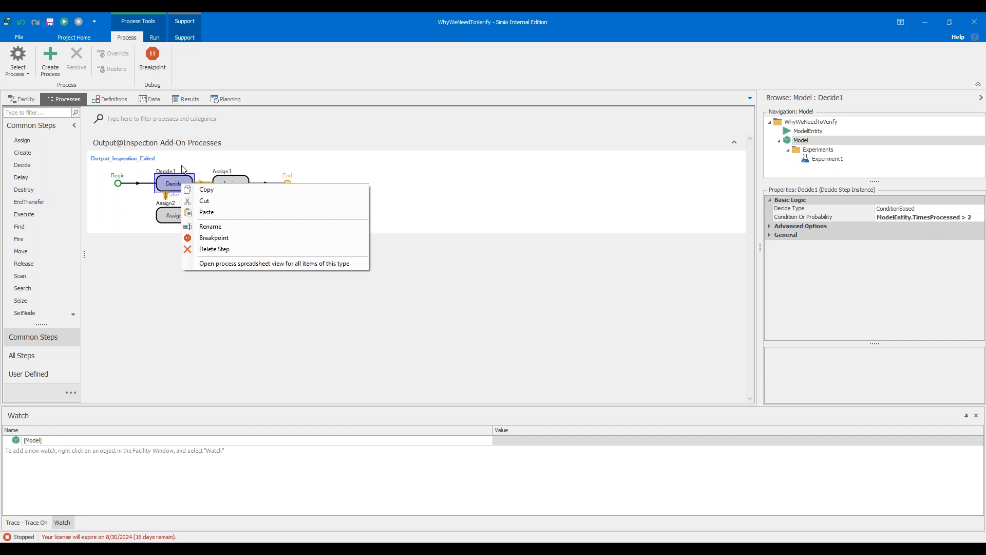
pyautogui.click(172, 190)
pyautogui.rightClick(171, 190)
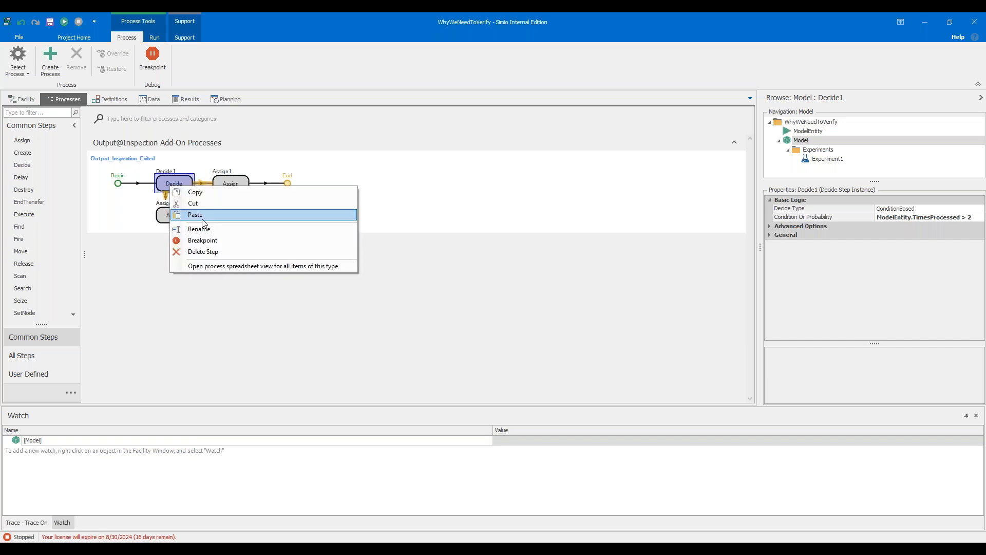
pyautogui.click(174, 177)
pyautogui.press('Delete')
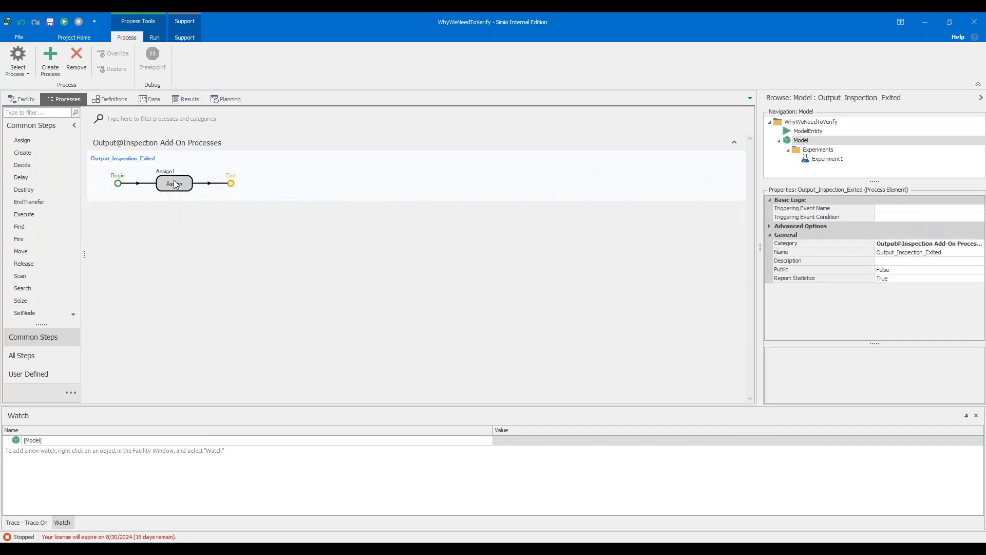
# Start a Math.If expression as Assign1's new value, returning 0.05 when ModelEntity.TimesProcessed > 0.
pyautogui.click(177, 185)
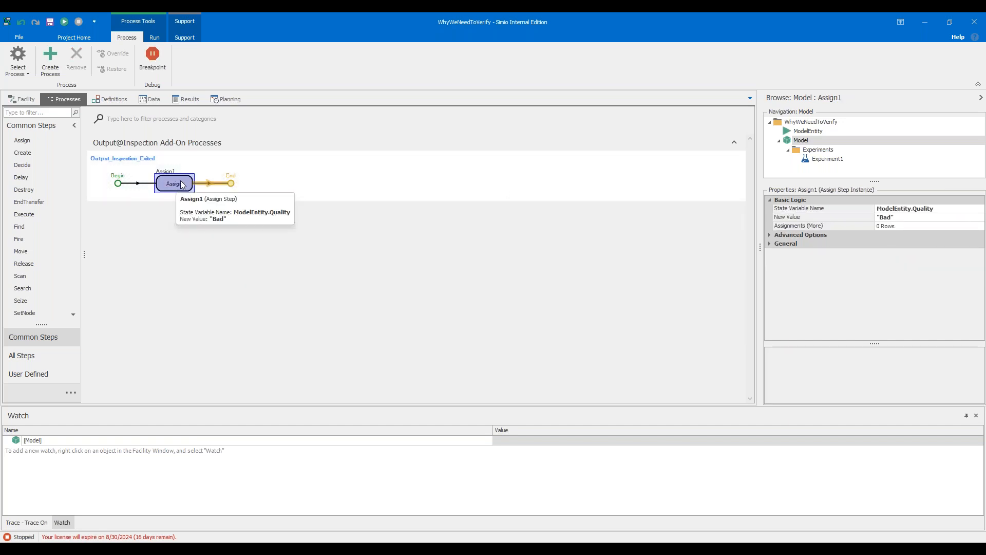
pyautogui.click(947, 217)
pyautogui.click(980, 217)
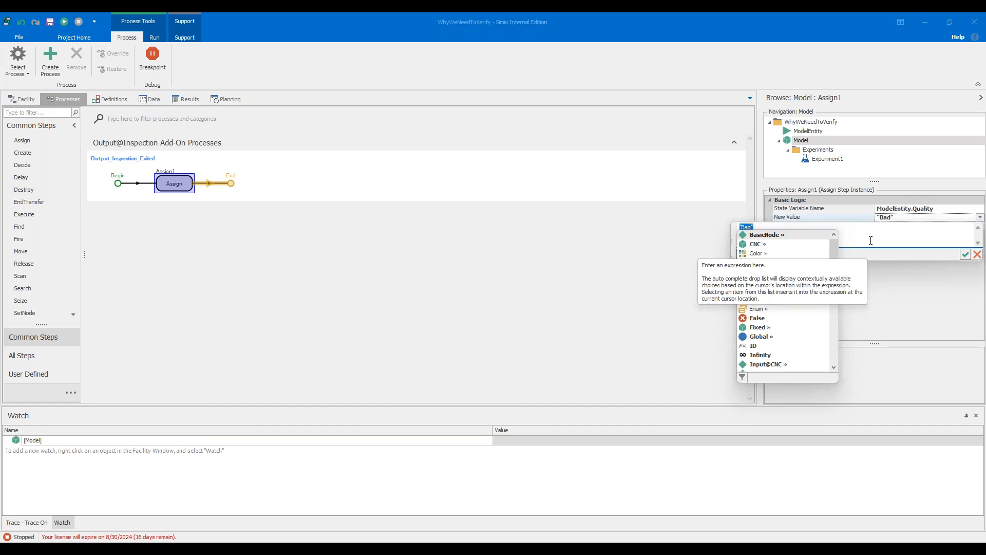
pyautogui.write('Math')
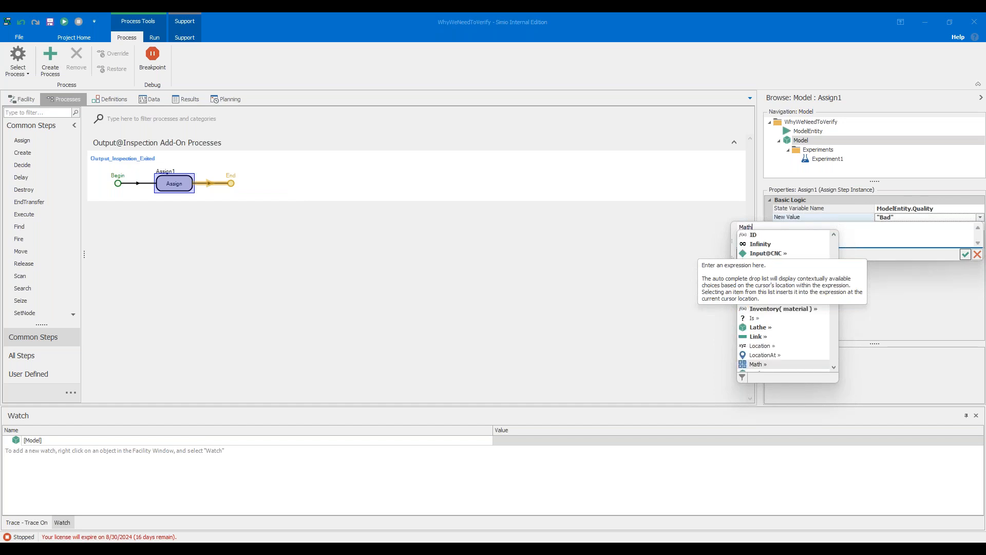
pyautogui.write('.if')
pyautogui.press('Return')
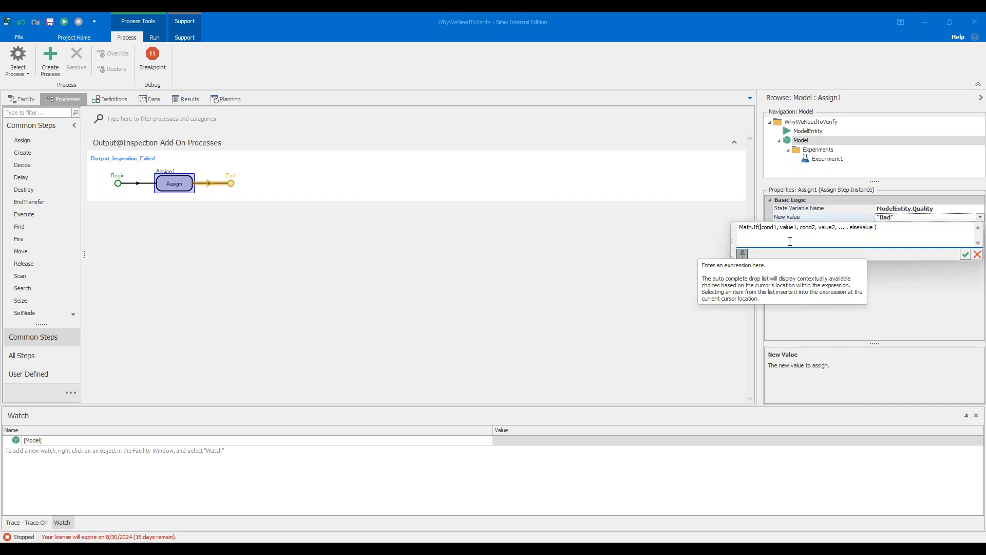
pyautogui.moveTo(778, 228); pyautogui.dragTo(762, 227)
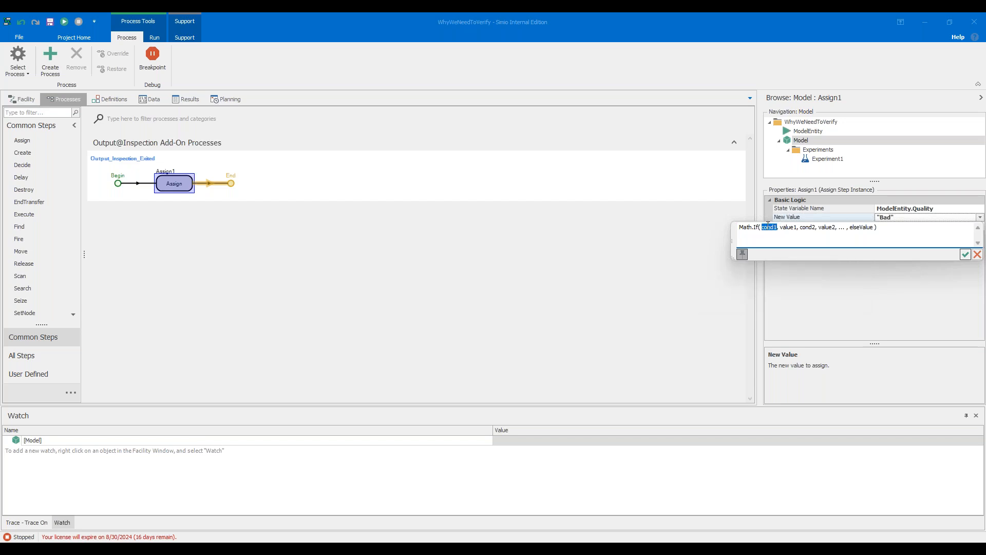
pyautogui.write('model')
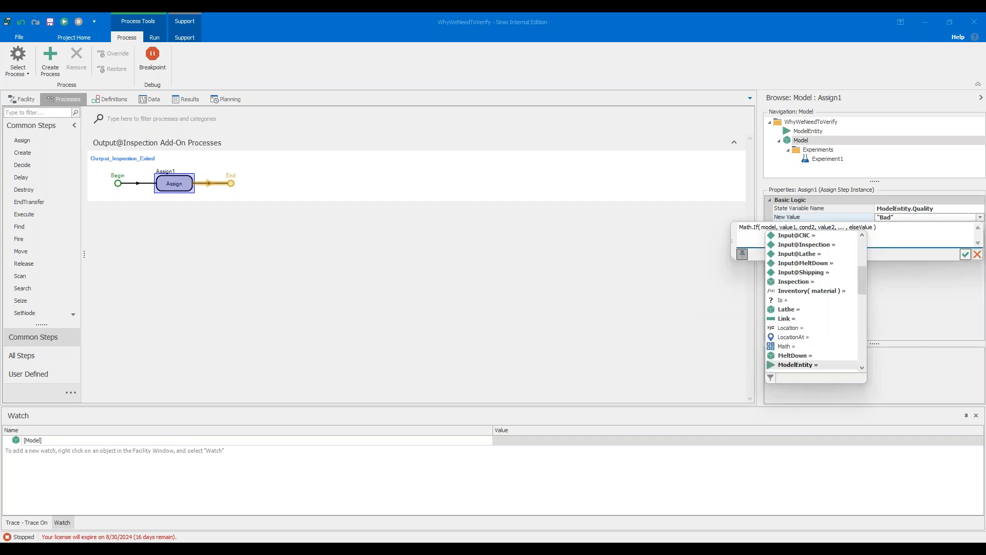
pyautogui.write('.times')
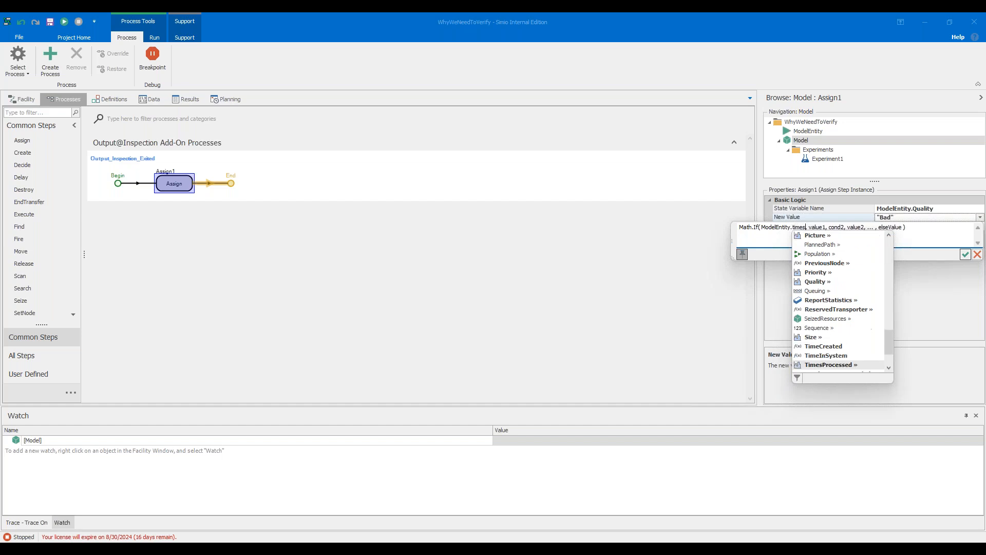
pyautogui.press('Return')
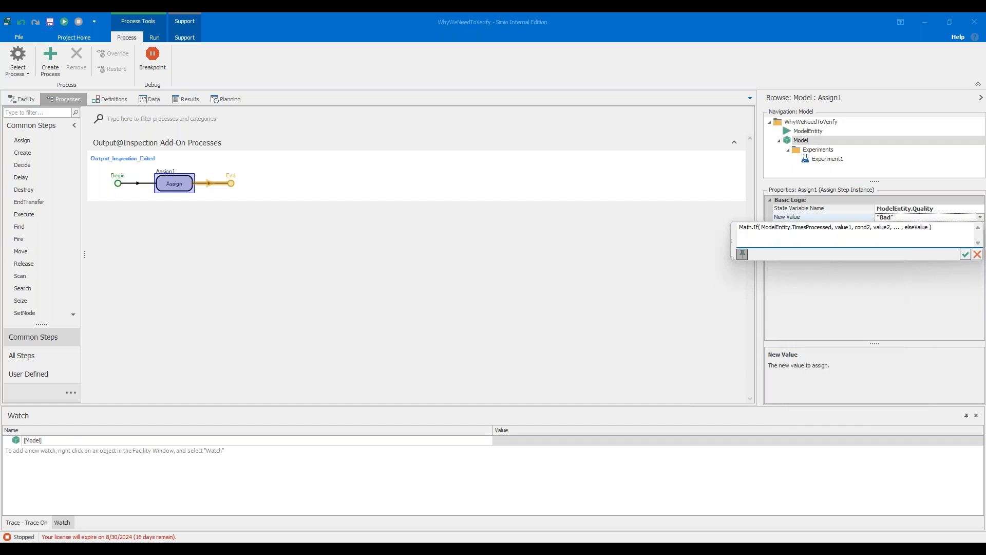
pyautogui.write('> 0')
pyautogui.press('Right')
pyautogui.press('Right')
pyautogui.press('Right')
pyautogui.press('Delete')
pyautogui.press('BackSpace')
pyautogui.press('BackSpace')
pyautogui.press('BackSpace')
pyautogui.press('BackSpace')
pyautogui.press('BackSpace')
pyautogui.write('0.05')
pyautogui.press('BackSpace')
pyautogui.press('BackSpace')
pyautogui.press('BackSpace')
pyautogui.press('BackSpace')
pyautogui.press('BackSpace')
pyautogui.write('Model')
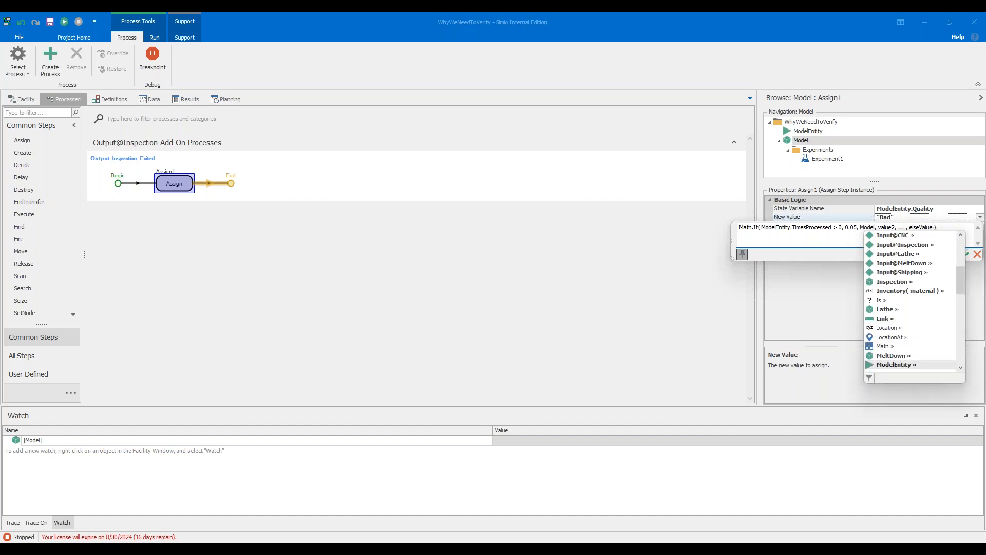
pyautogui.write('Entity.times')
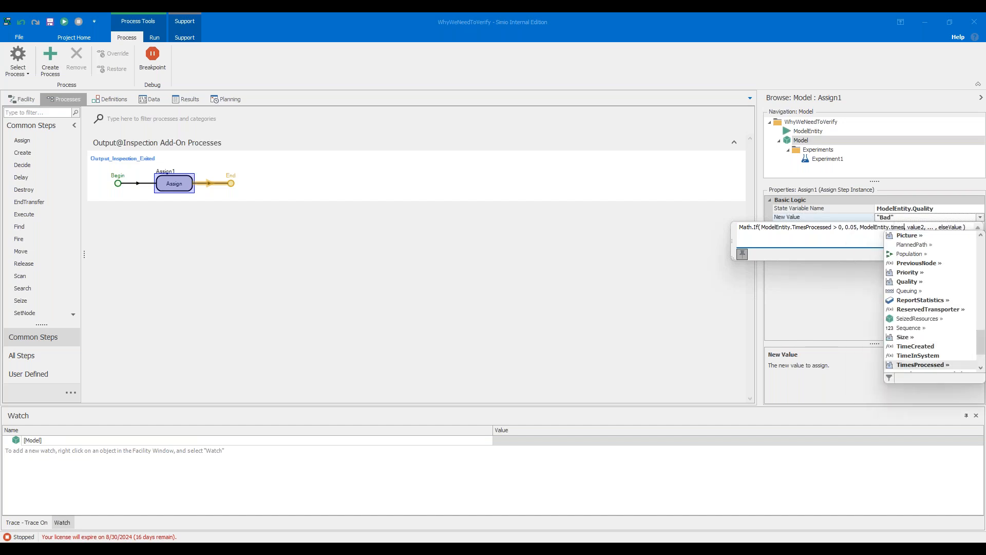
pyautogui.press('Tab')
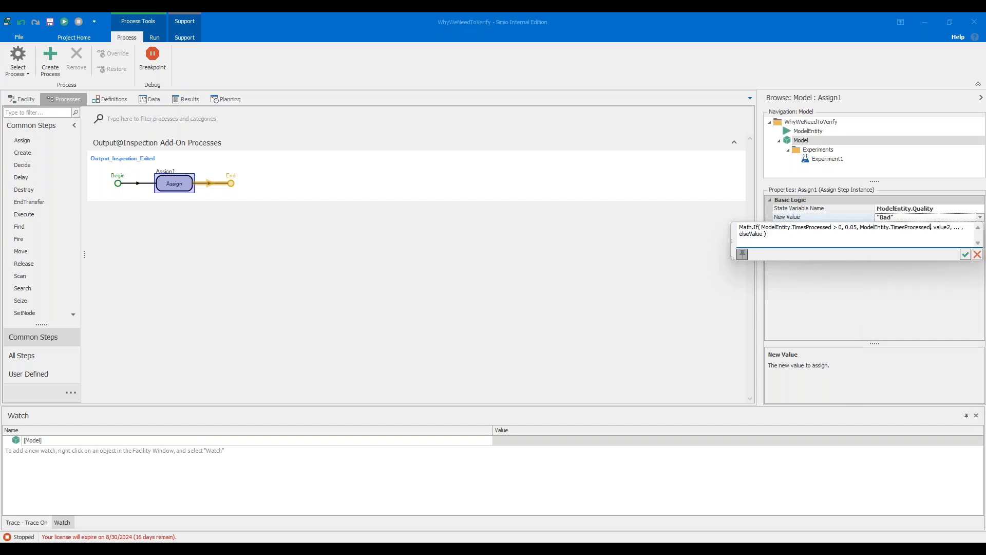
# Extend the Math.If expression with ModelEntity.TimesProcessed > 1 returning 0.10 and a ModelEntity.TimesProcessed > 2 condition, and confirm it.
pyautogui.write('>1')
pyautogui.doubleClick(959, 227)
pyautogui.write('0.10')
pyautogui.click(973, 240)
pyautogui.click(970, 229)
pyautogui.press('BackSpace')
pyautogui.press('BackSpace')
pyautogui.press('BackSpace')
pyautogui.press('BackSpace')
pyautogui.press('BackSpace')
pyautogui.write('model')
pyautogui.write('.time')
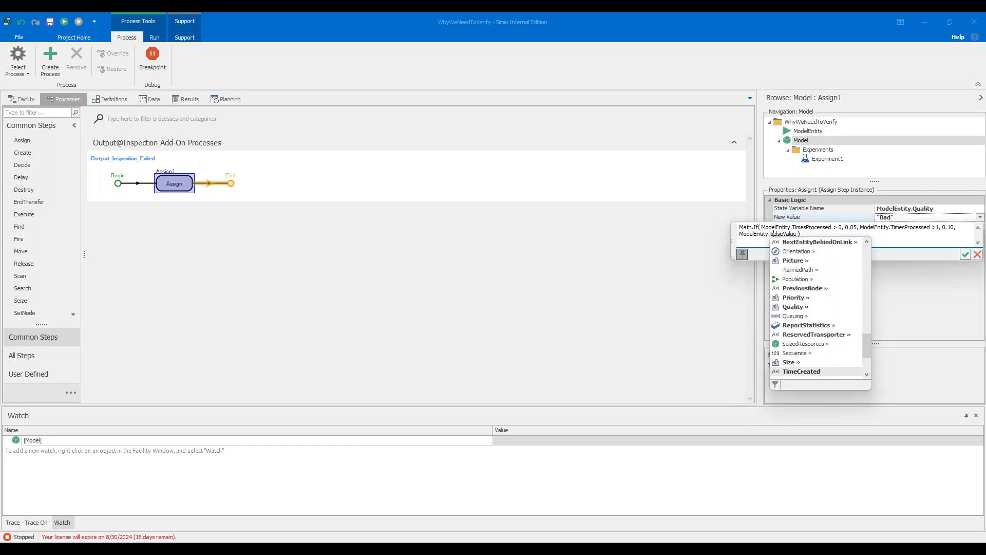
pyautogui.write('sp')
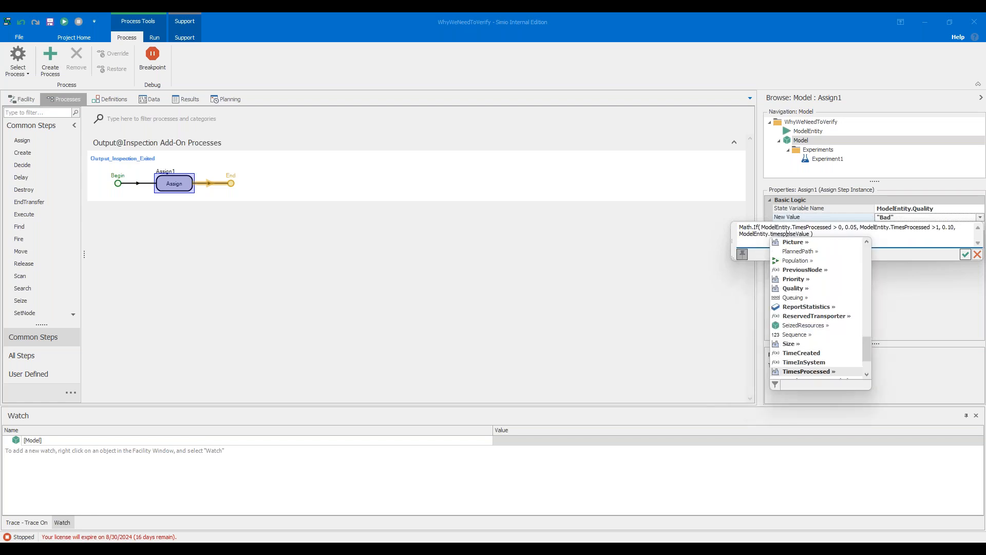
pyautogui.press('Return')
pyautogui.write('> 2')
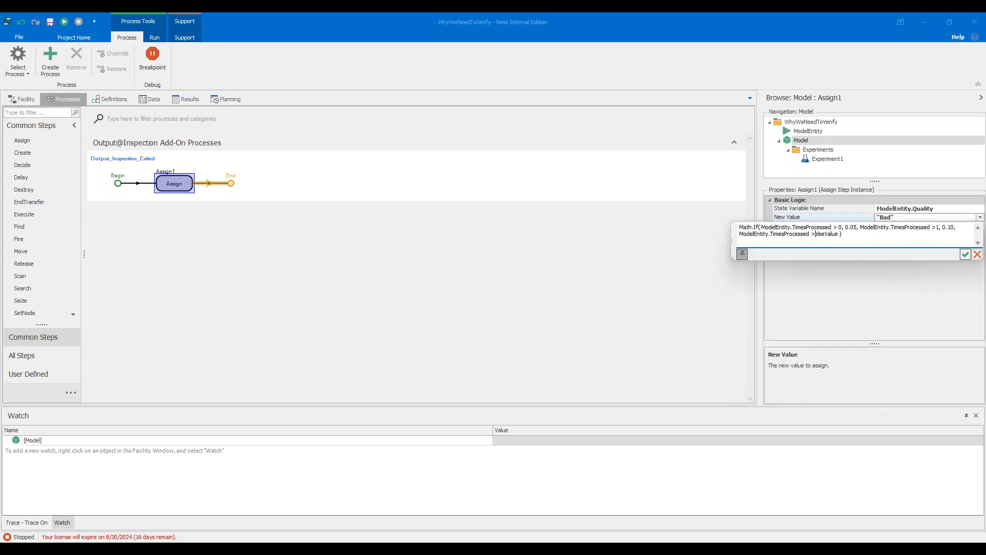
pyautogui.write(' , 0.30,')
pyautogui.press('BackSpace')
pyautogui.press('BackSpace')
pyautogui.press('BackSpace')
pyautogui.press('BackSpace')
pyautogui.press('BackSpace')
pyautogui.press('BackSpace')
pyautogui.press('BackSpace')
pyautogui.press('BackSpace')
pyautogui.press('BackSpace')
pyautogui.write('.600')
pyautogui.press('Return')
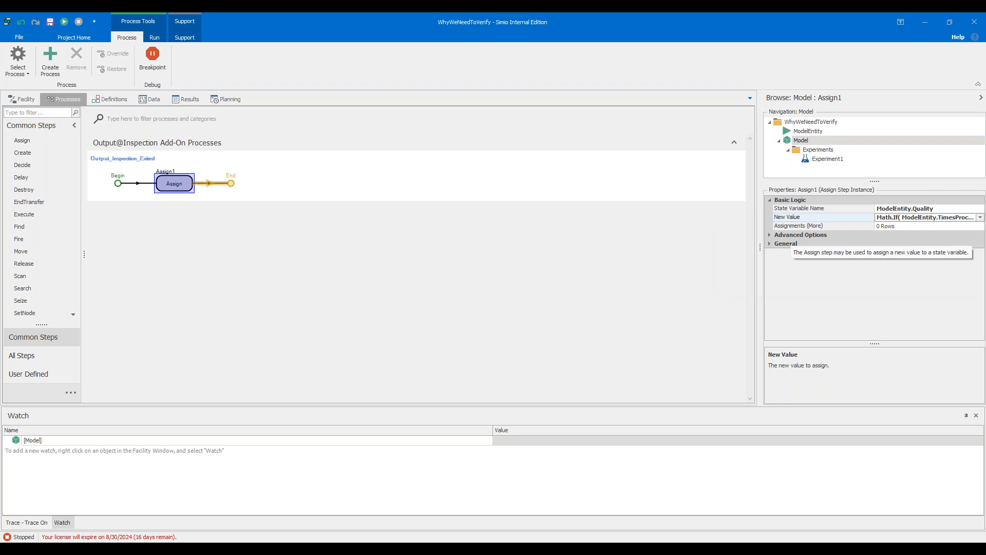
# Set the selection weight of the path from Inspection to Shipping to 1- ModelEntity.Quality.
pyautogui.moveTo(760, 235); pyautogui.dragTo(689, 236)
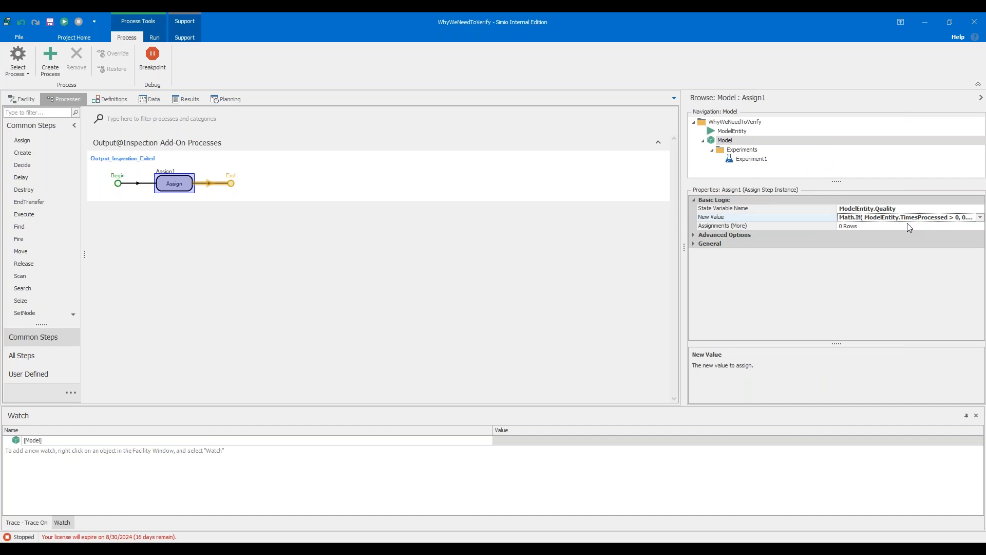
pyautogui.click(22, 99)
pyautogui.moveTo(401, 204); pyautogui.dragTo(346, 176)
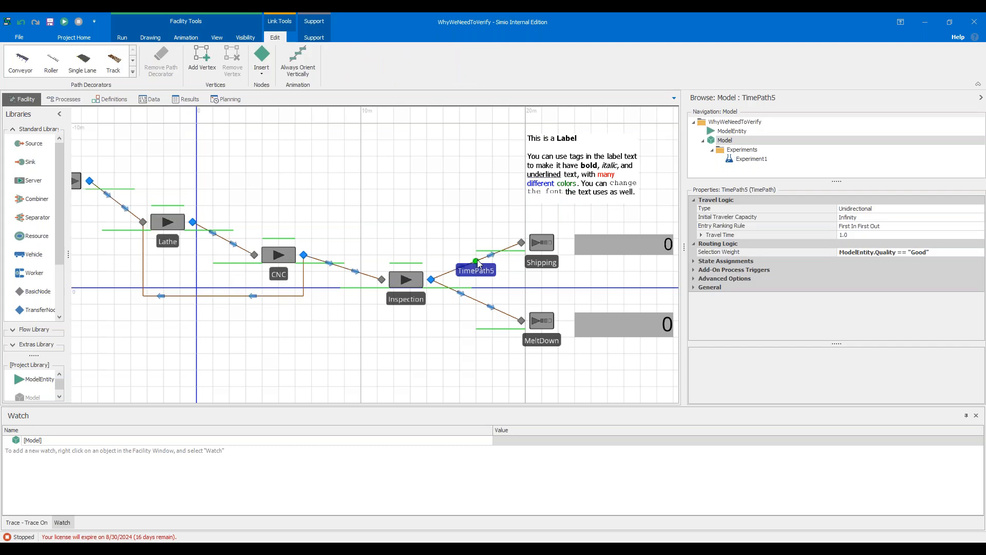
pyautogui.doubleClick(918, 252)
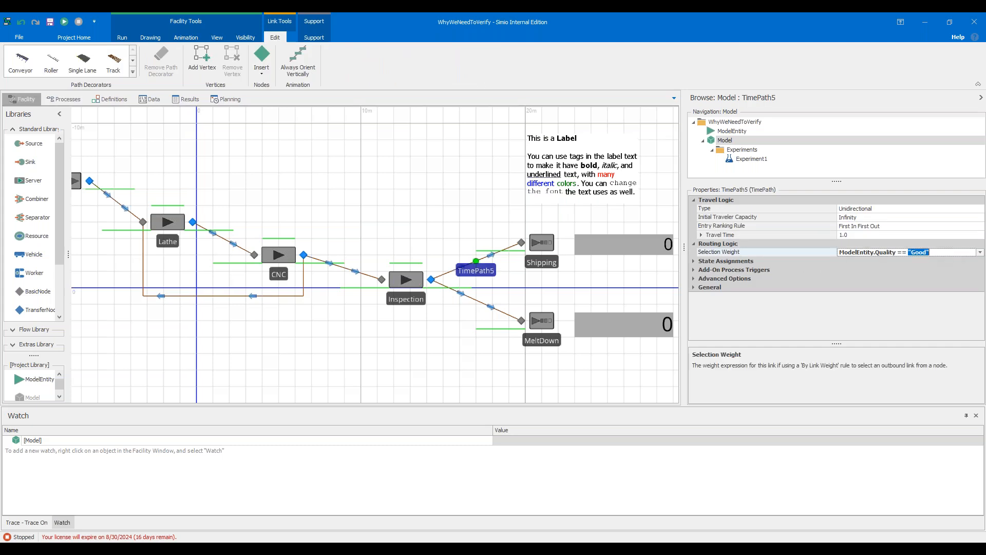
pyautogui.hotkey('ctrl', 'a')
pyautogui.press('Delete')
pyautogui.scroll(-1, 980, 259)
pyautogui.click(972, 226)
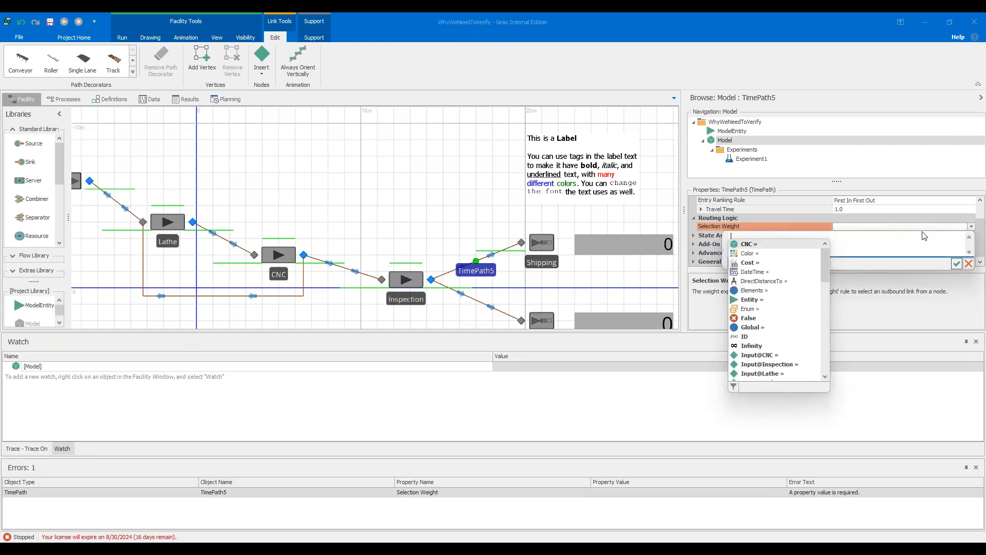
pyautogui.write('ModelEntity.')
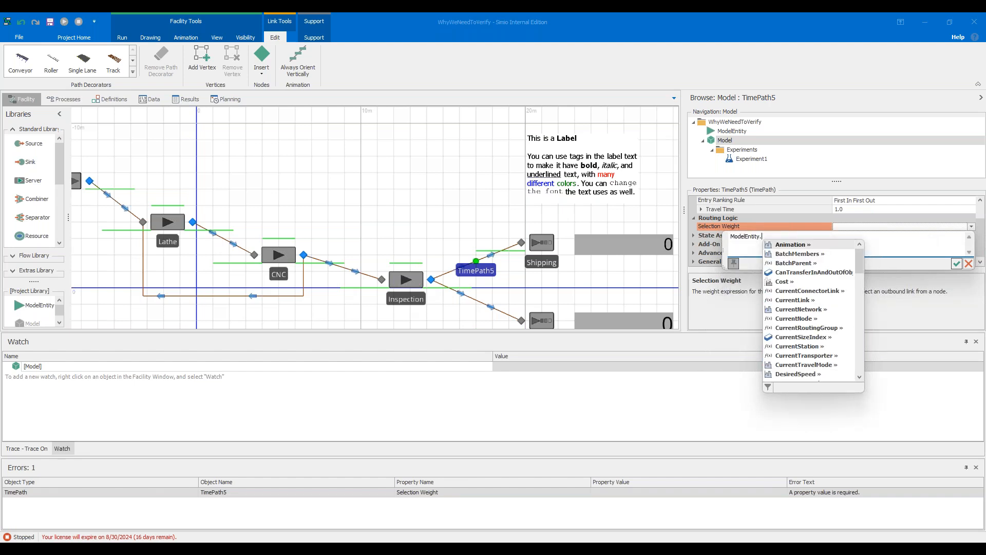
pyautogui.write('Qua')
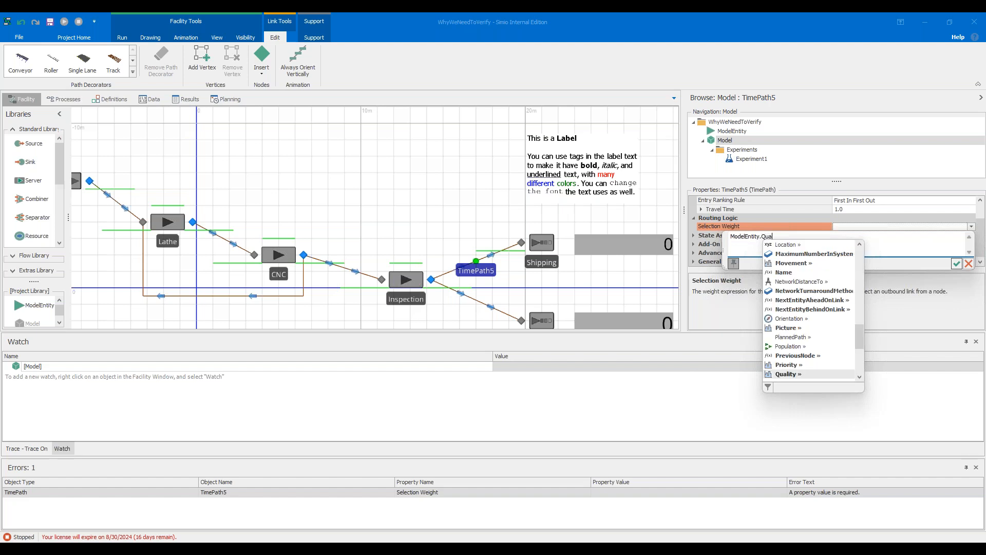
pyautogui.press('Tab')
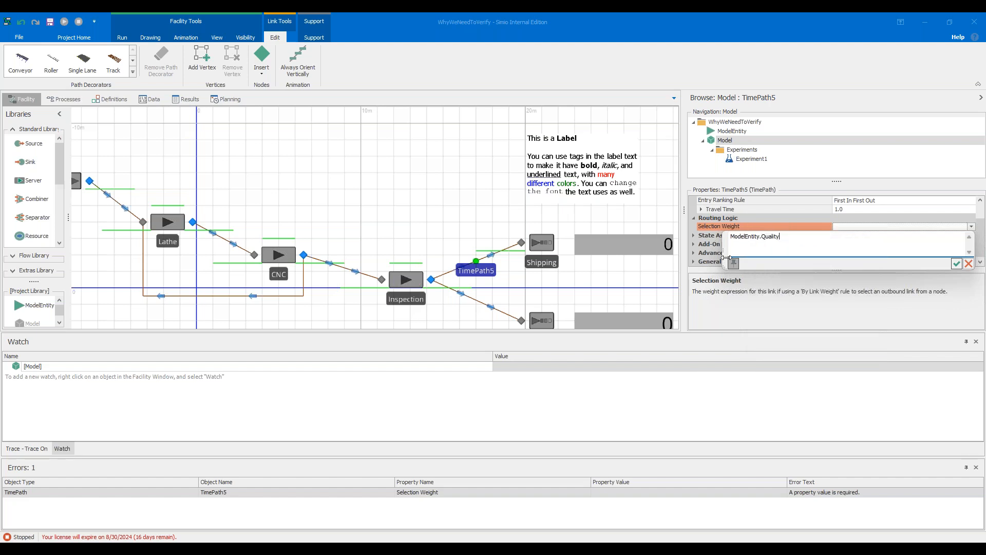
pyautogui.click(732, 237)
pyautogui.write('1-')
pyautogui.click(957, 263)
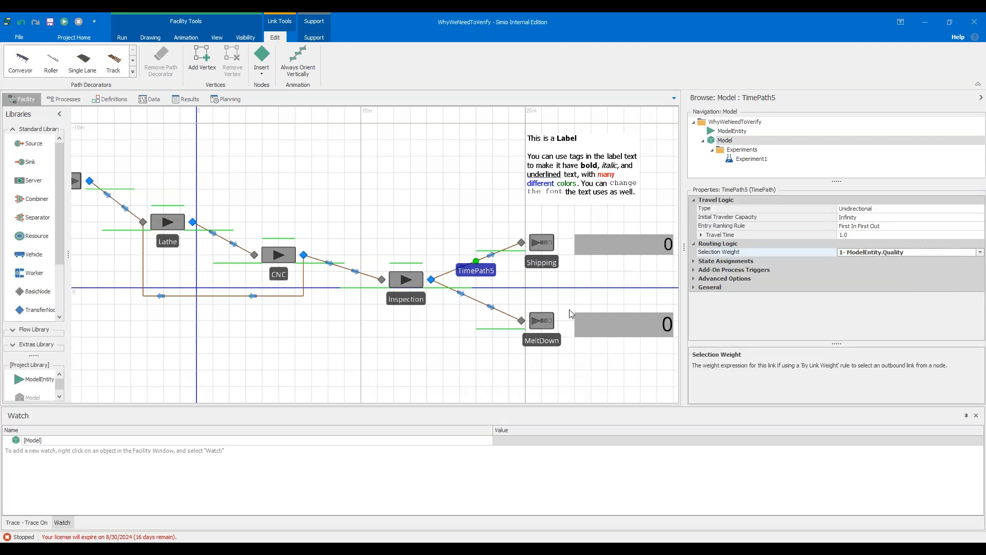
# Set the selection weight of the path from Inspection to MeltDown to ModelEntity.Quality.
pyautogui.click(476, 301)
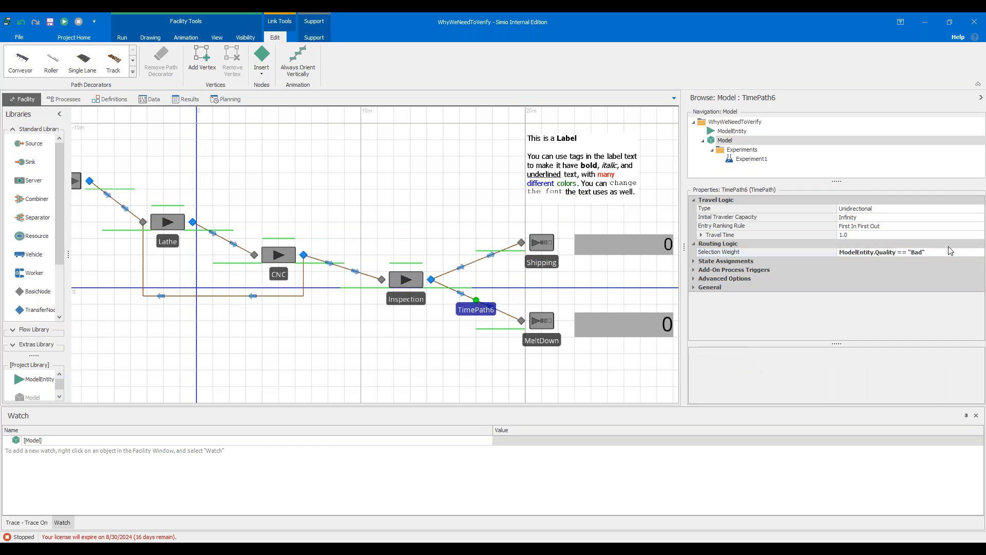
pyautogui.click(944, 252)
pyautogui.click(979, 252)
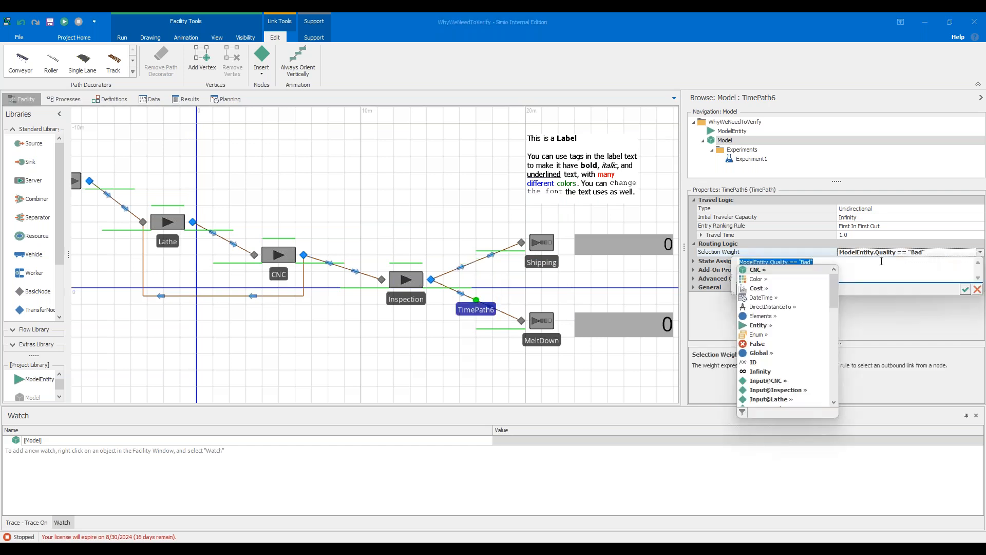
pyautogui.write('Mode')
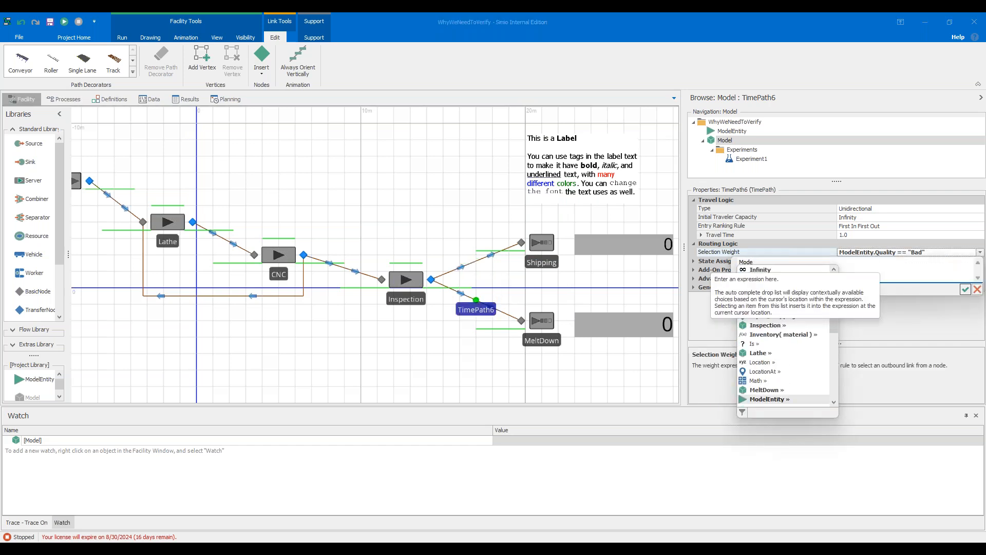
pyautogui.write('lEntity.Quality')
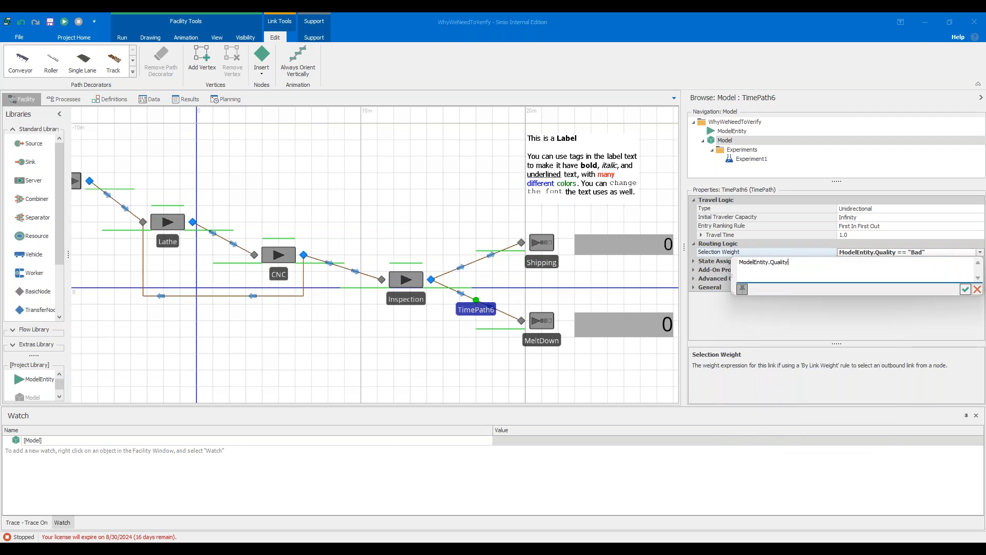
pyautogui.click(965, 289)
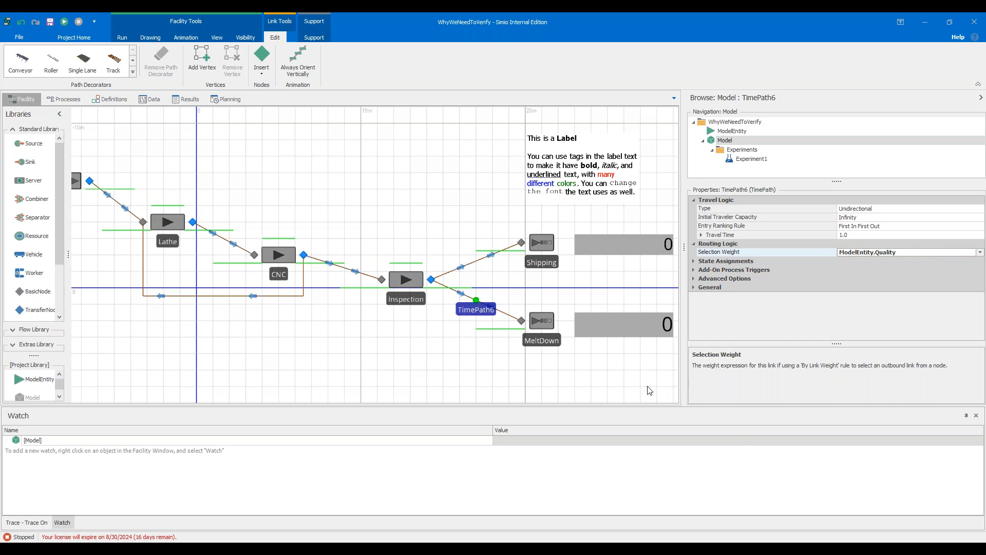
# Open the Expression Reference Guide help window and reposition it over the model.
pyautogui.moveTo(648, 391); pyautogui.dragTo(626, 372)
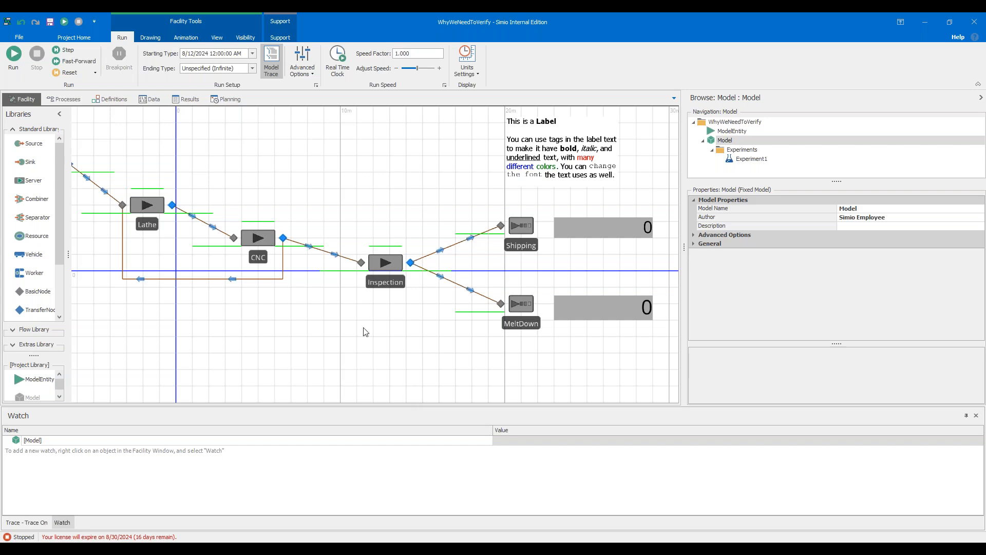
pyautogui.click(189, 38)
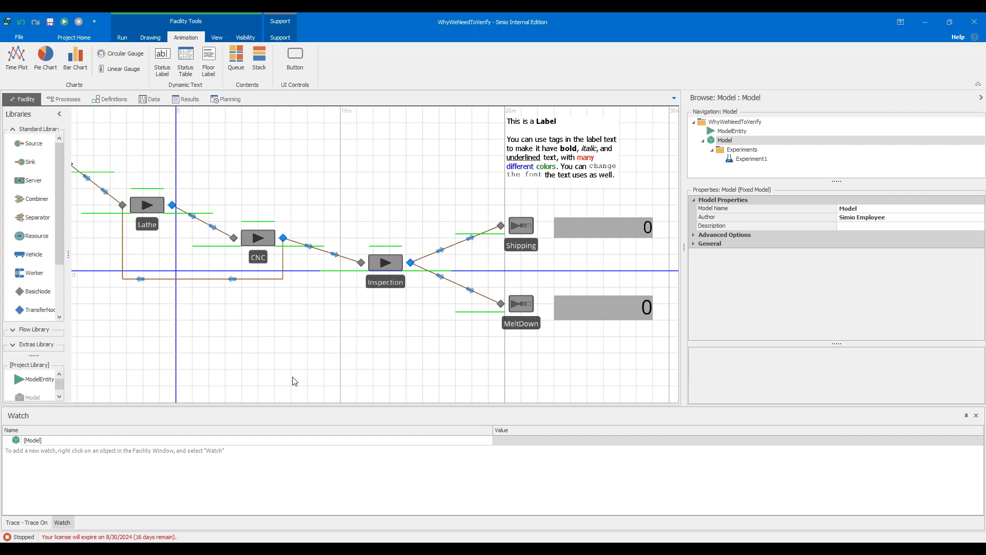
pyautogui.click(281, 39)
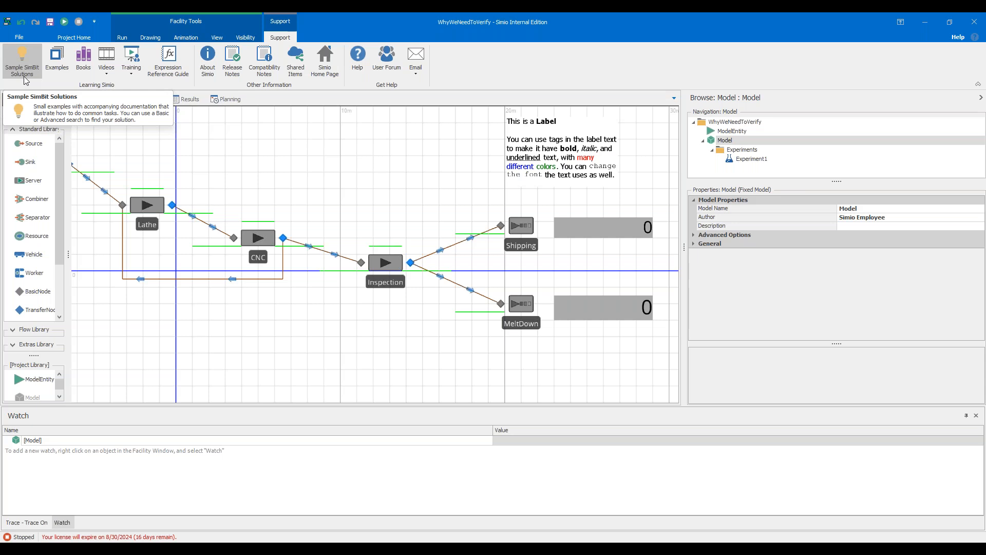
pyautogui.click(362, 65)
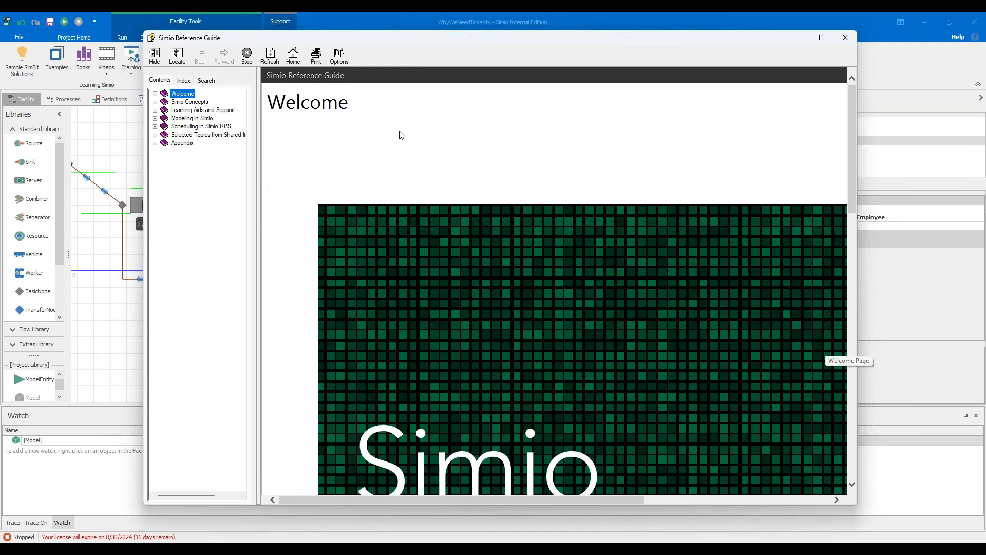
pyautogui.moveTo(420, 38); pyautogui.dragTo(424, 99)
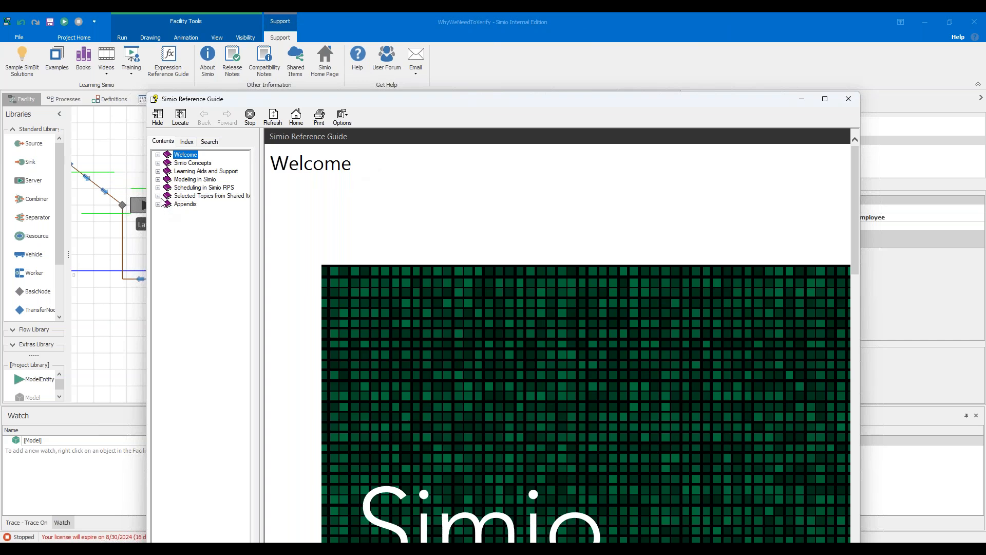
# Browse the guide's Modeling in Simio contents to the Functions, States and Events for All Intelligent Objects topic.
pyautogui.click(158, 179)
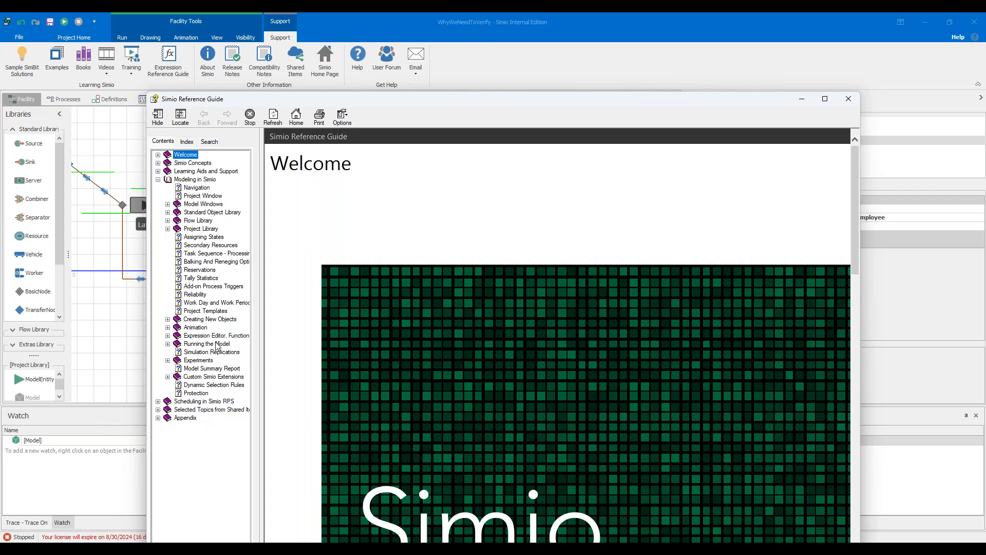
pyautogui.click(167, 335)
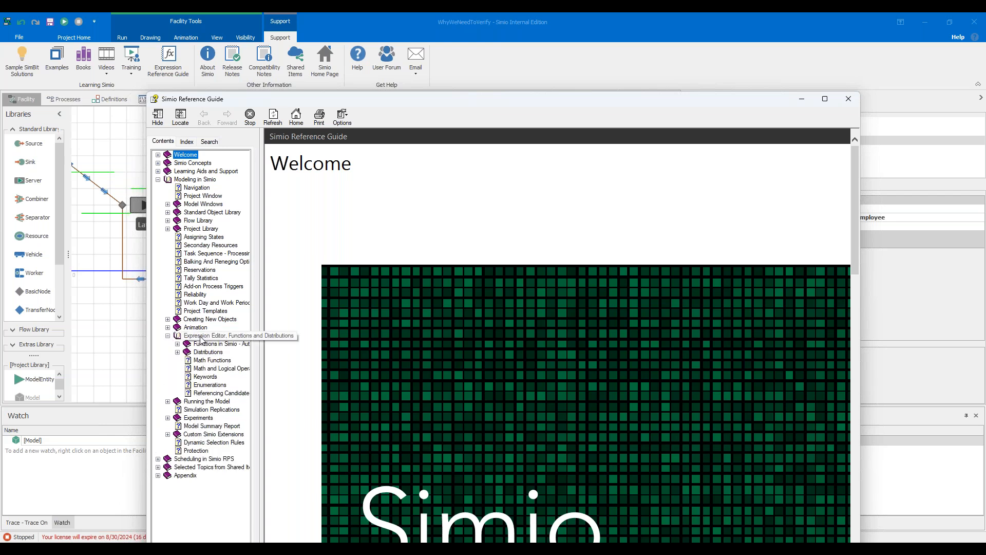
pyautogui.click(177, 344)
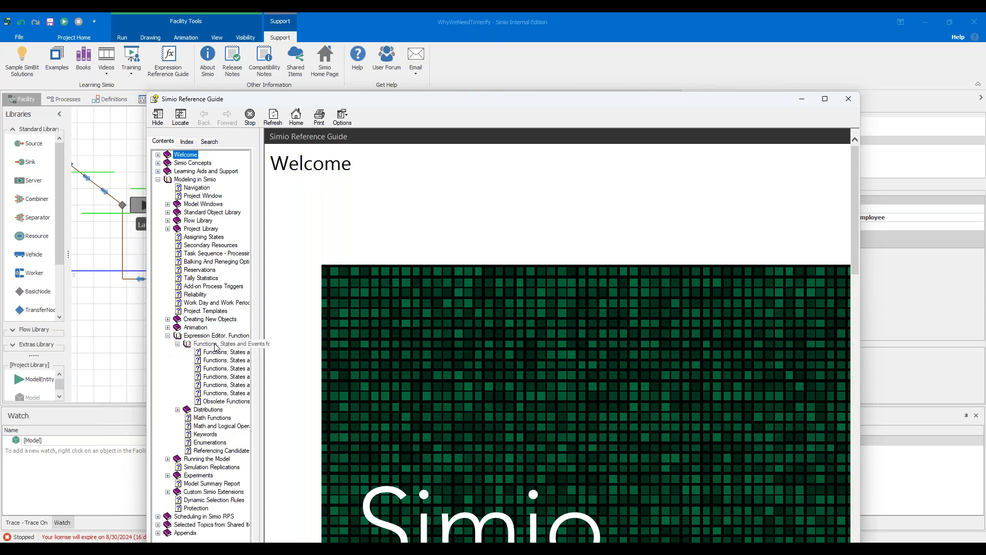
pyautogui.click(203, 353)
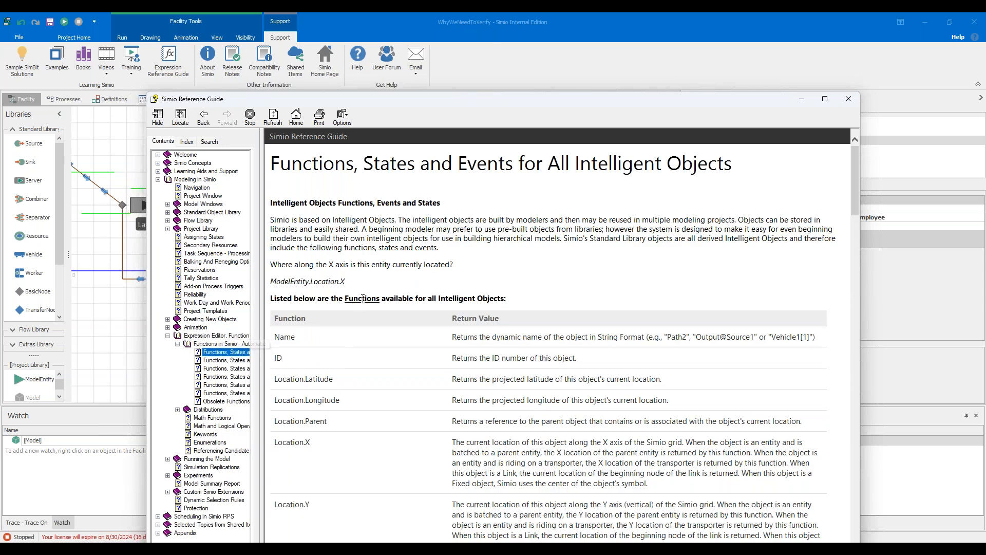
# Search the reference guide for ranking rule and read through the Dynamic Selection Rules topic.
pyautogui.click(210, 142)
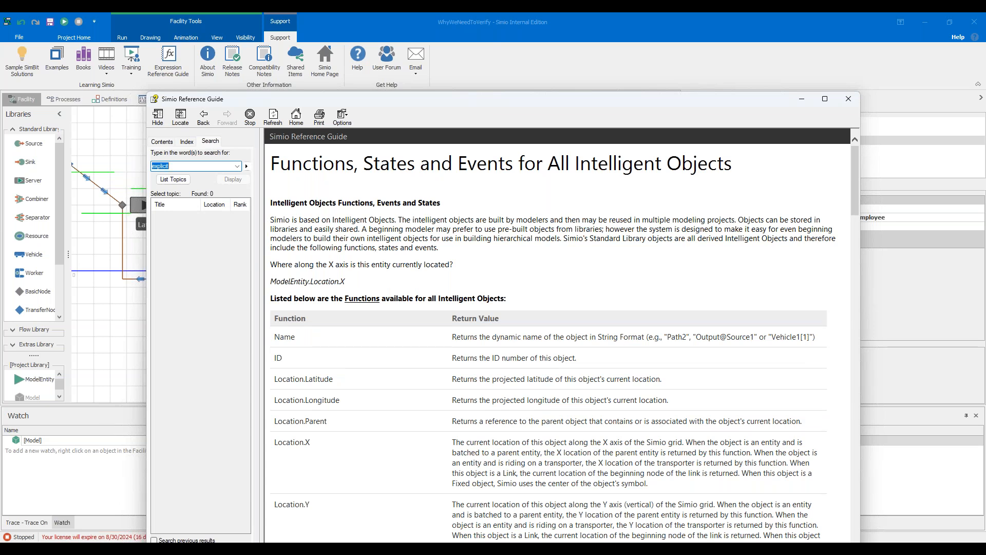
pyautogui.write('ranking r')
pyautogui.press('Return')
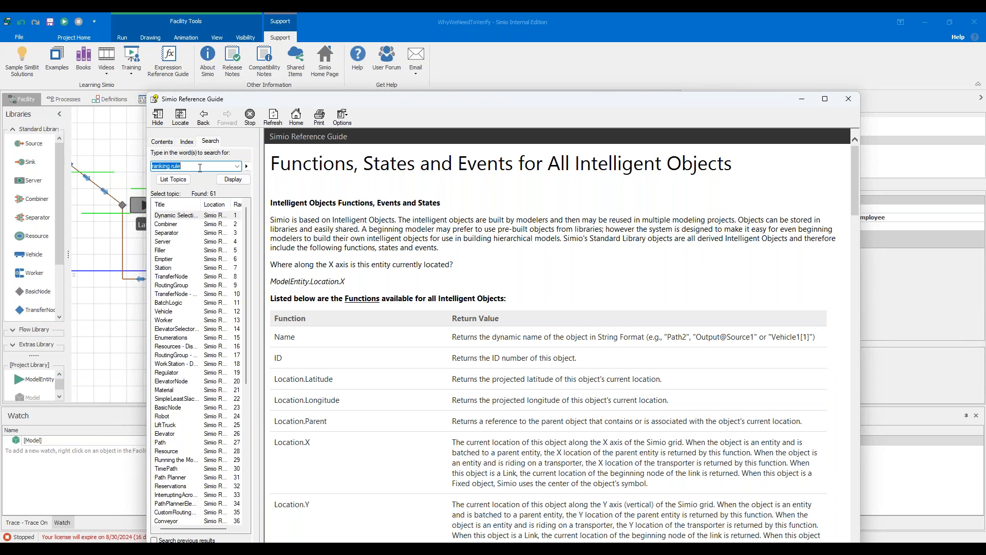
pyautogui.doubleClick(195, 216)
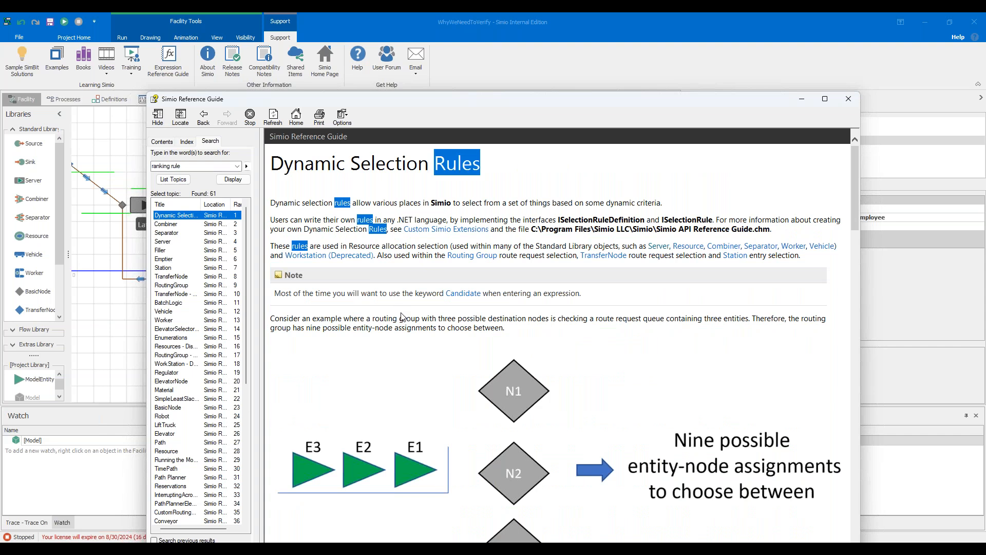
pyautogui.scroll(-7, 424, 241)
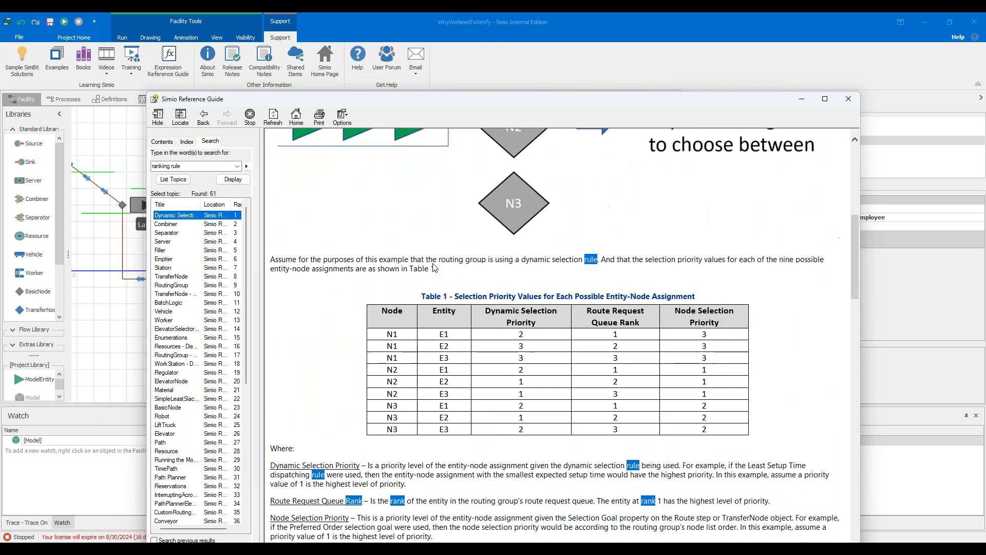
pyautogui.scroll(-6, 433, 266)
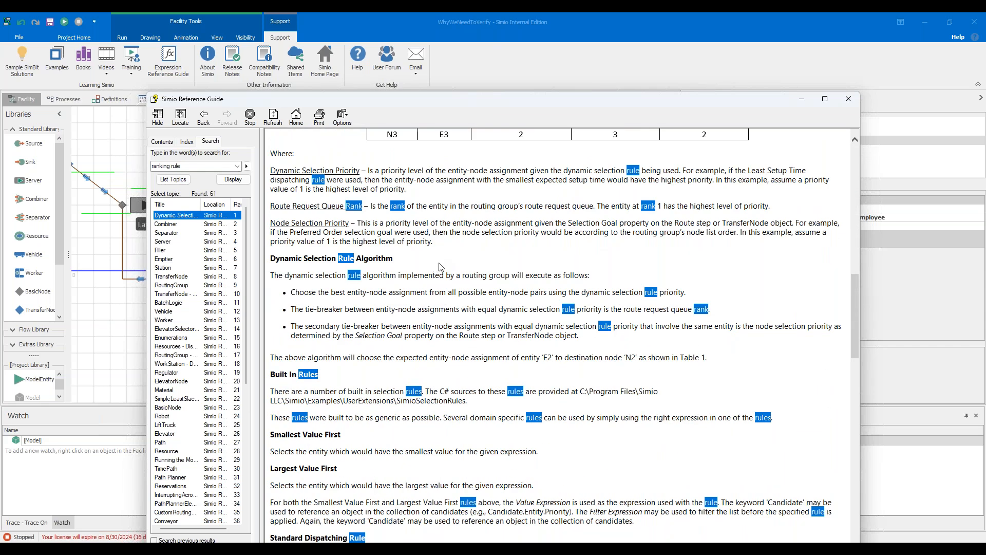
pyautogui.scroll(13, 441, 268)
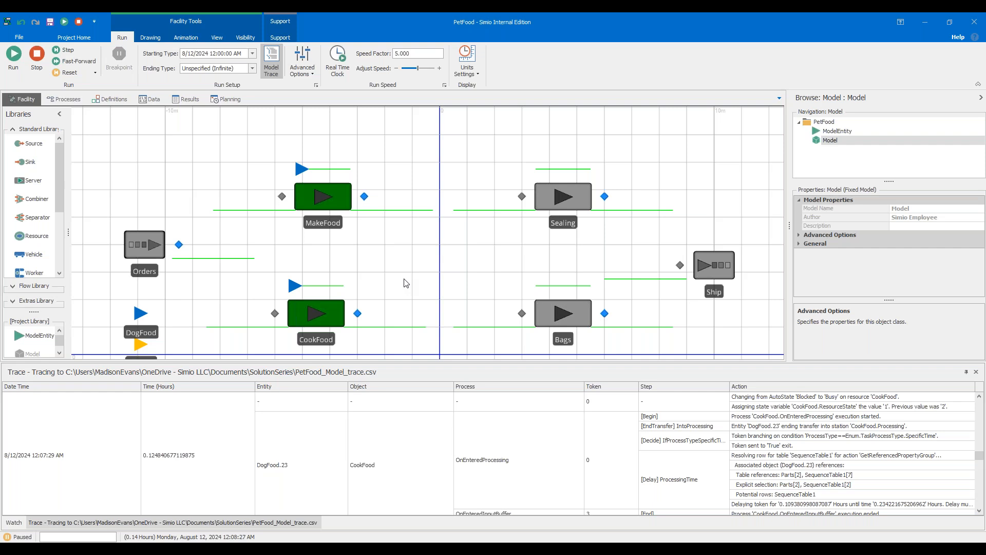
# Stop the paused simulation run of the PetFood model.
pyautogui.scroll(-1, 405, 283)
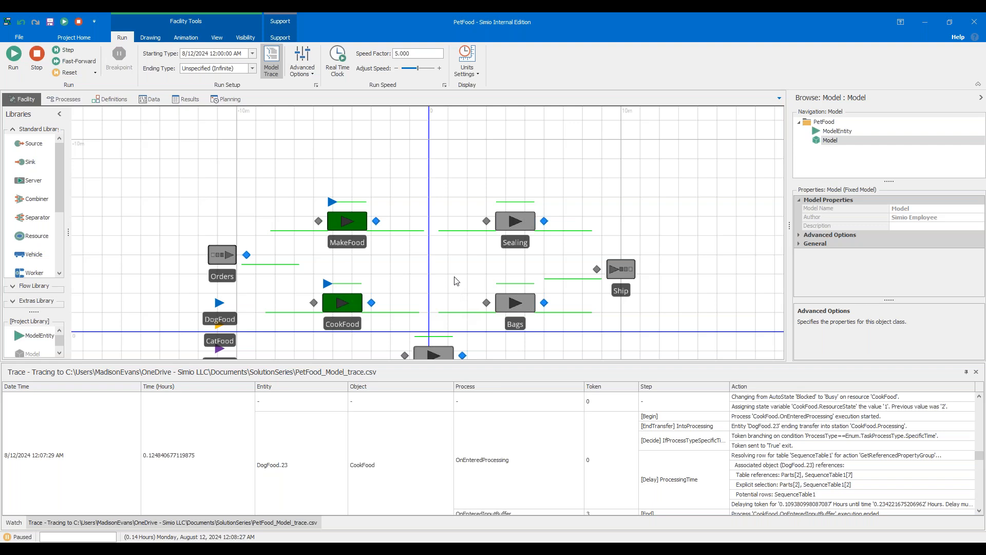
pyautogui.click(314, 230)
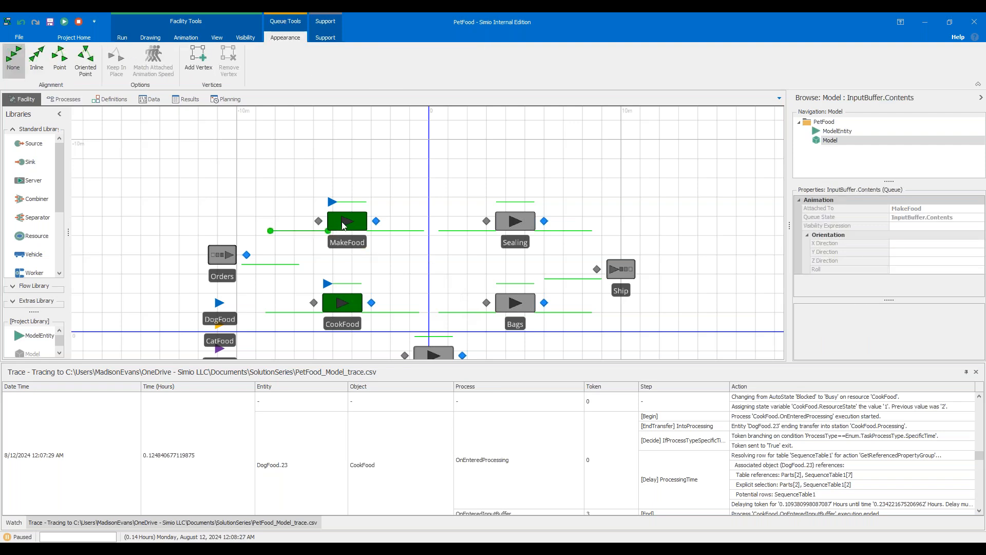
pyautogui.click(79, 22)
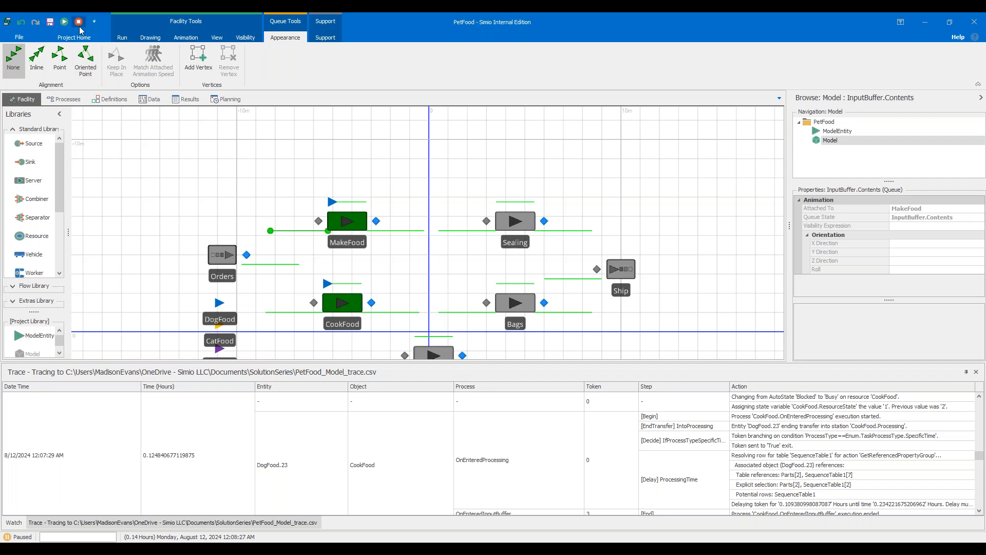
# Inspect the ranking rule properties of the MakeFood server and its input node.
pyautogui.click(318, 224)
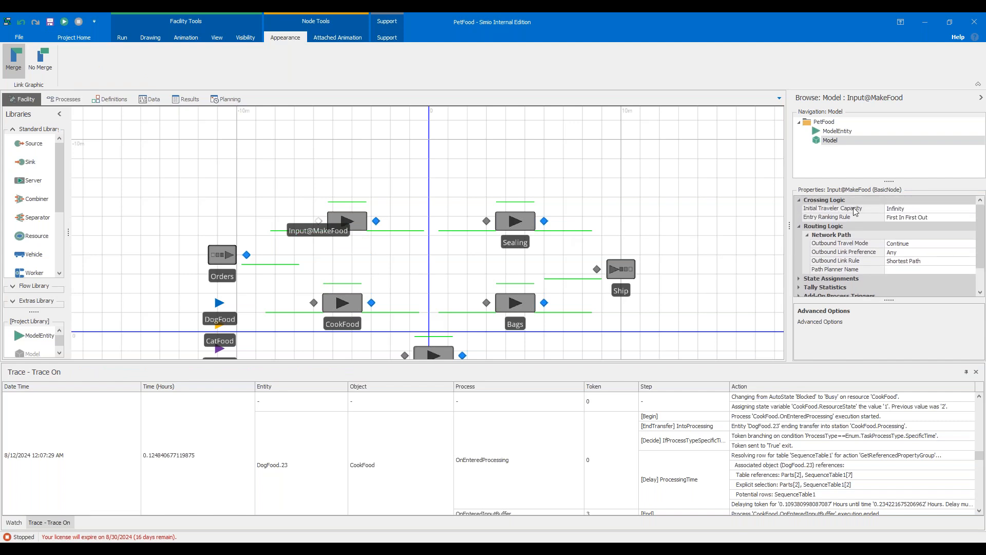
pyautogui.click(862, 220)
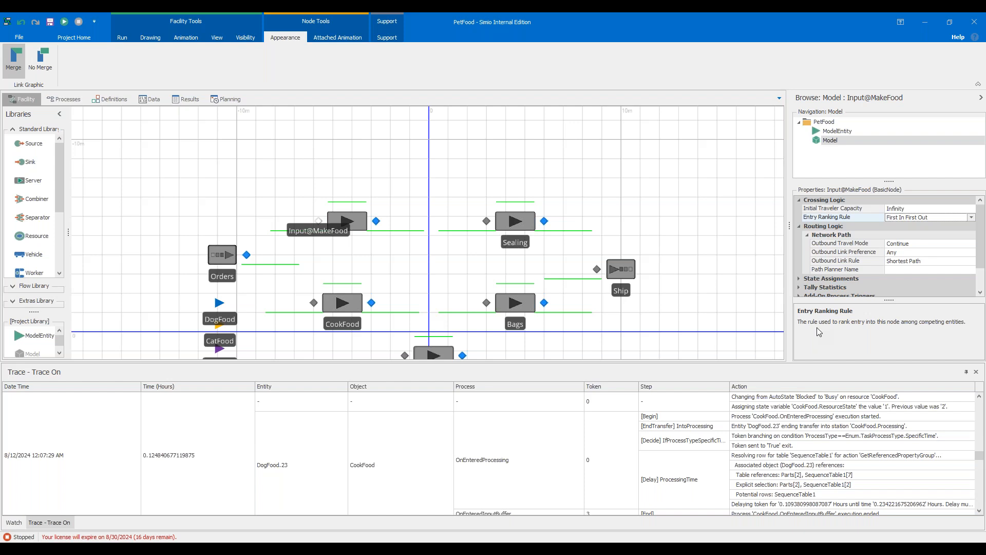
pyautogui.click(358, 226)
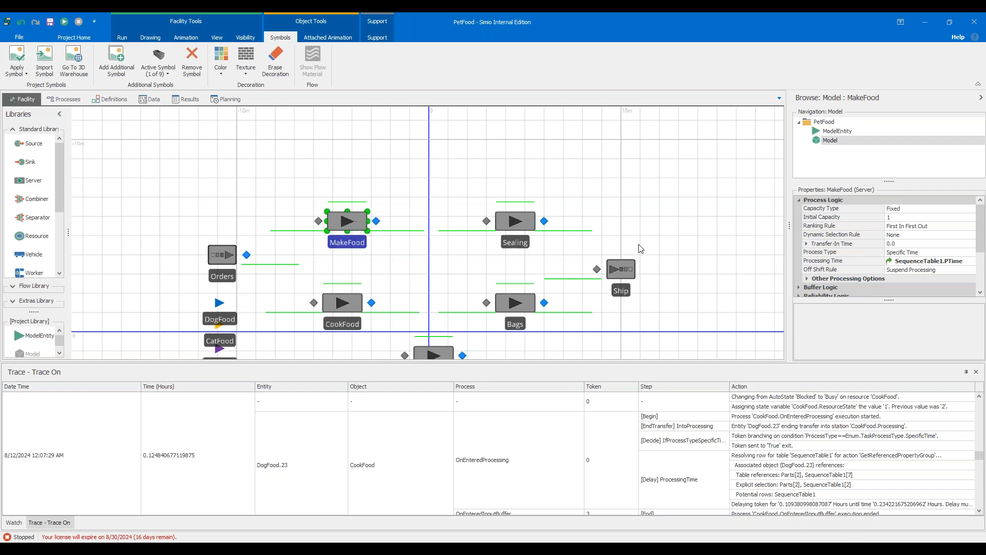
pyautogui.click(828, 231)
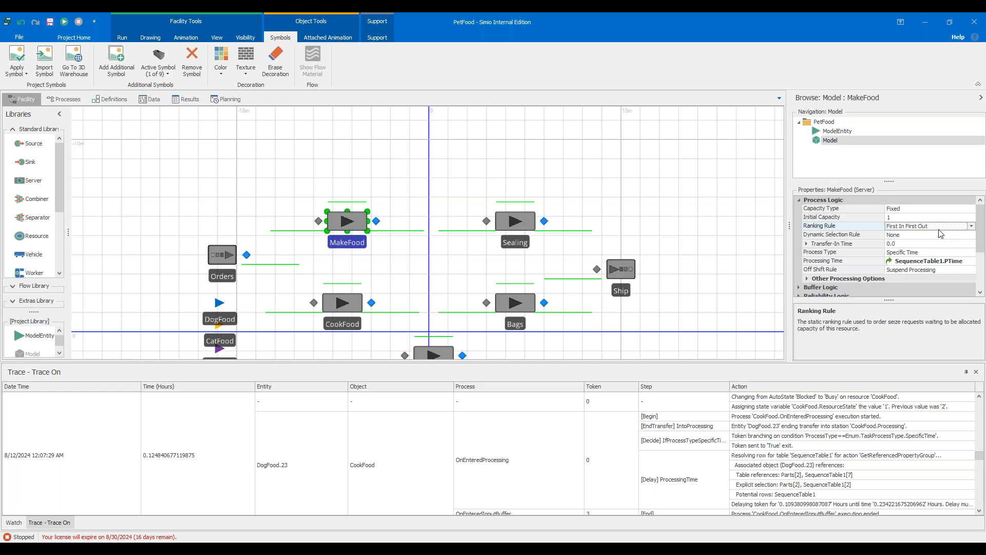
pyautogui.click(320, 222)
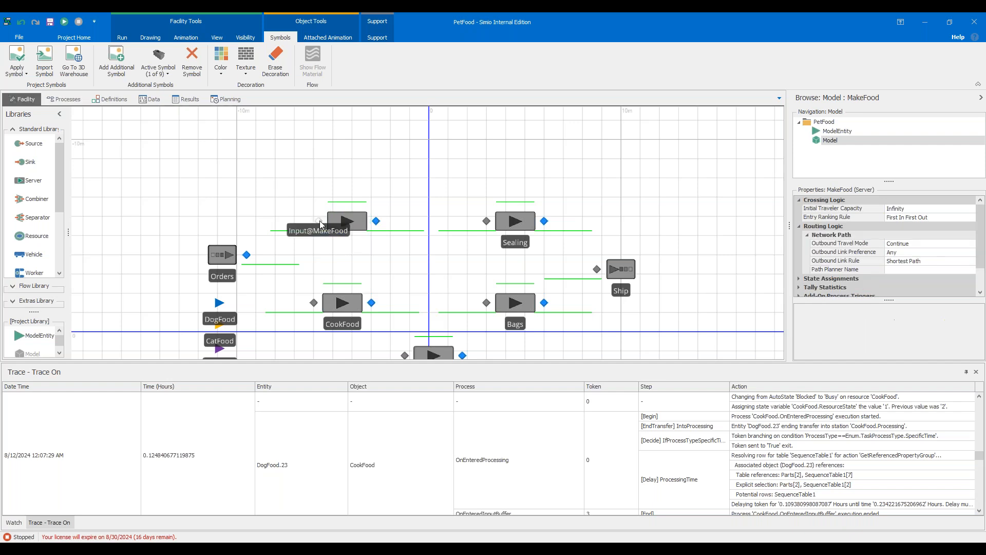
pyautogui.click(900, 218)
pyautogui.click(900, 220)
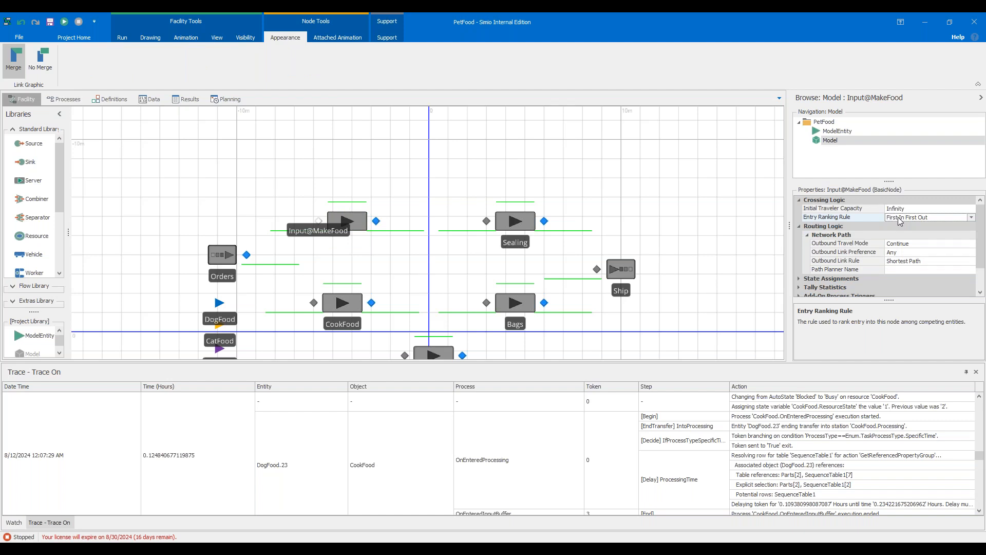
pyautogui.click(363, 222)
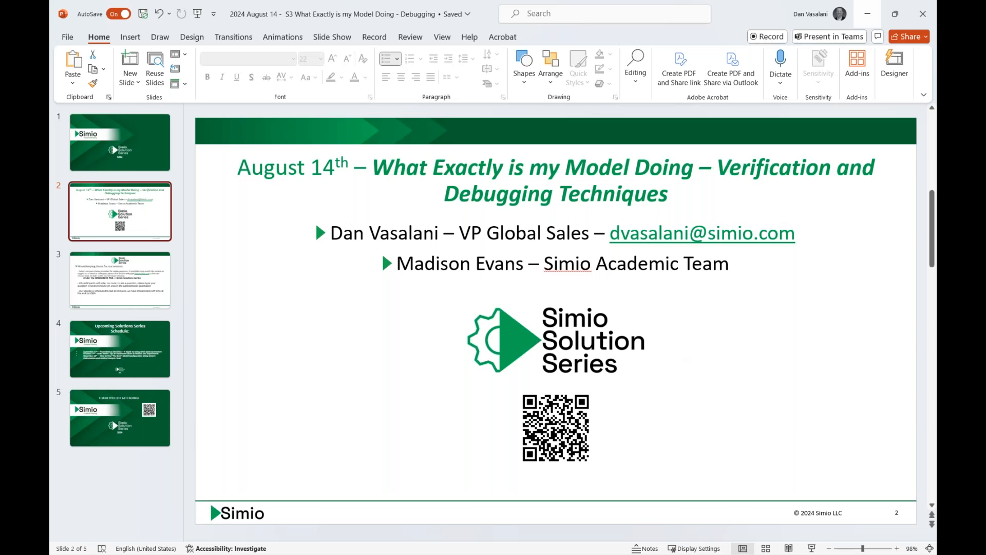
# Switch to PowerPoint and start the slide show full screen on slide 2.
pyautogui.click(812, 548)
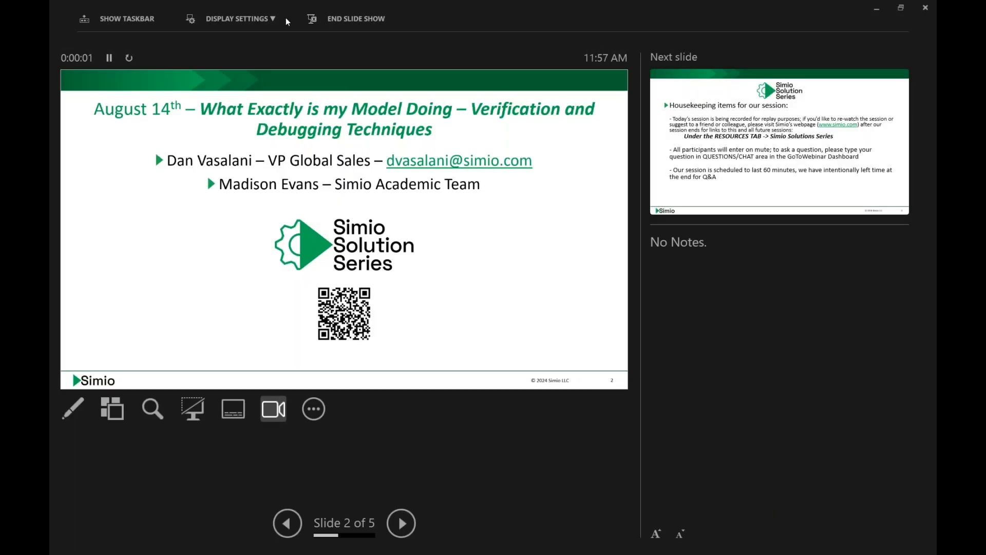
pyautogui.click(266, 19)
pyautogui.click(255, 37)
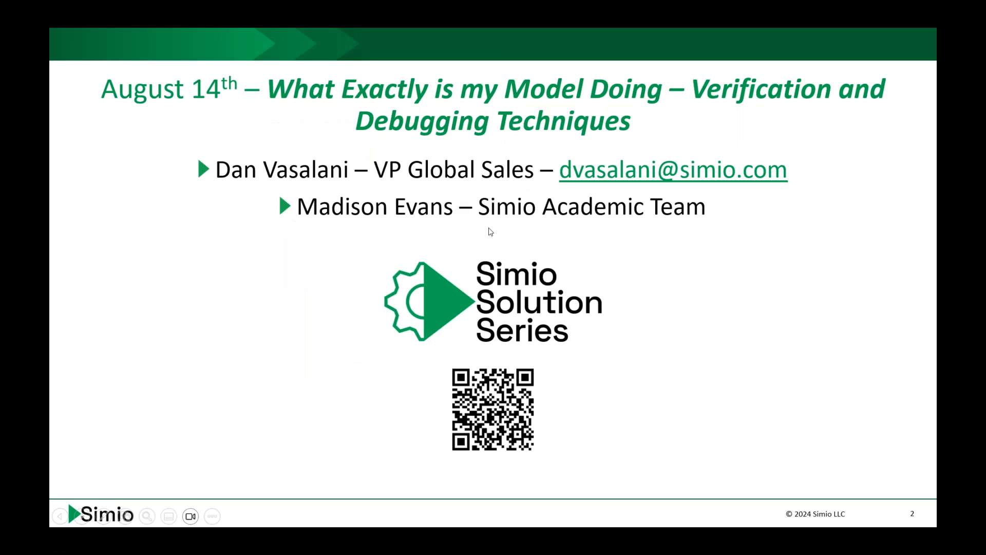